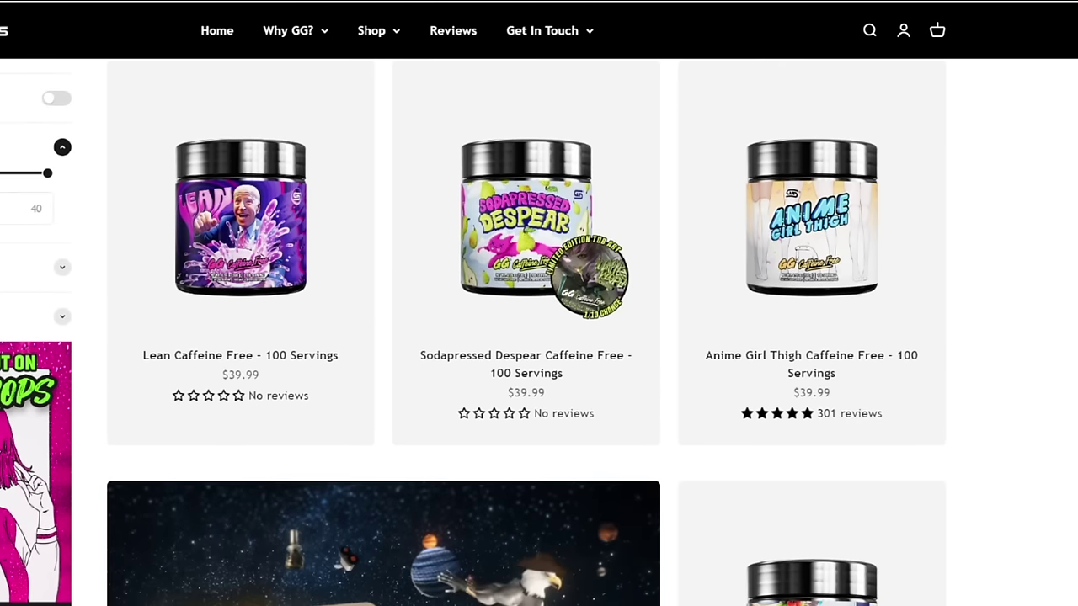
scroll(527, 337, down, 8)
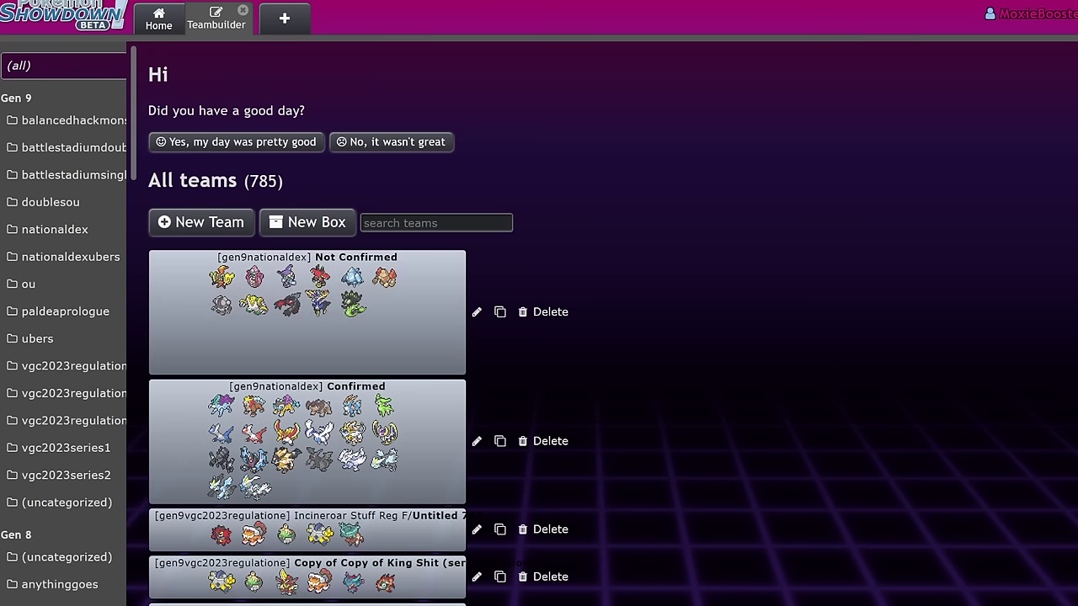
- Glance at the Confirmed team, then open Tapu Koko's stats in the Not Confirmed team
click(308, 442)
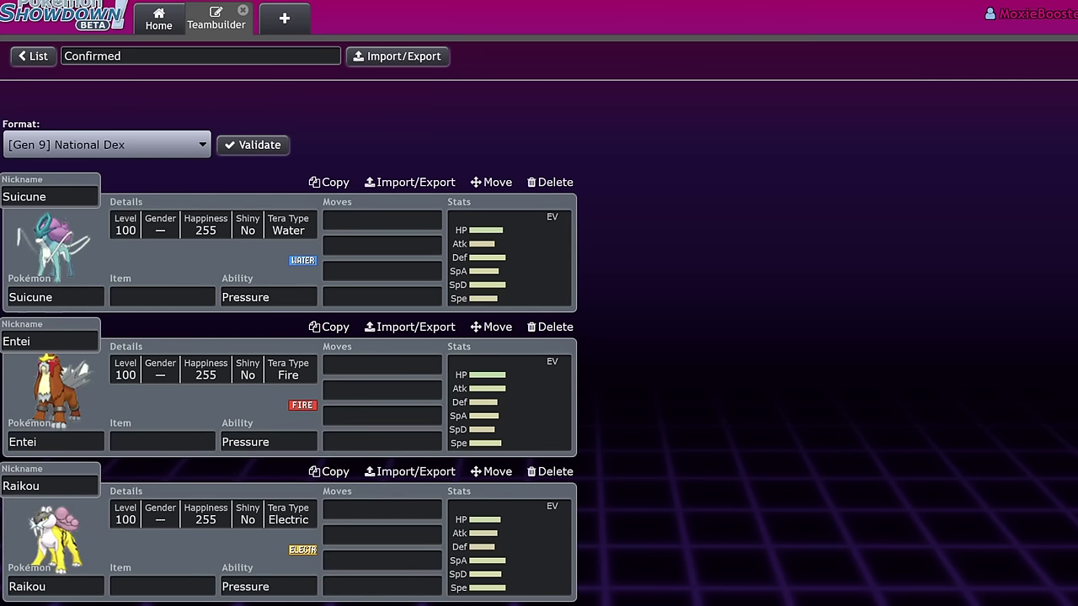
click(34, 55)
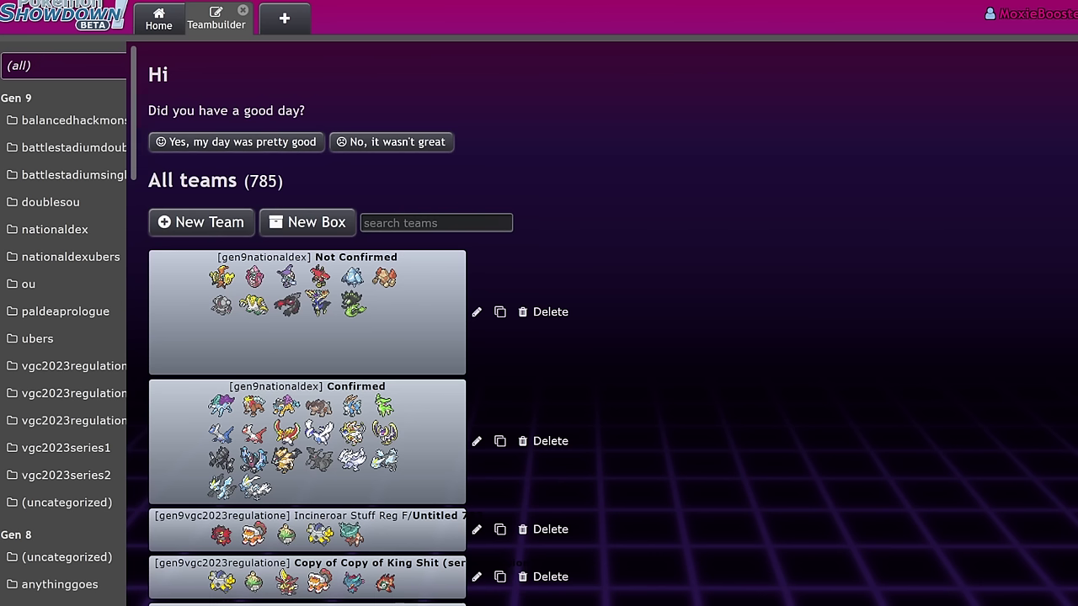
click(367, 344)
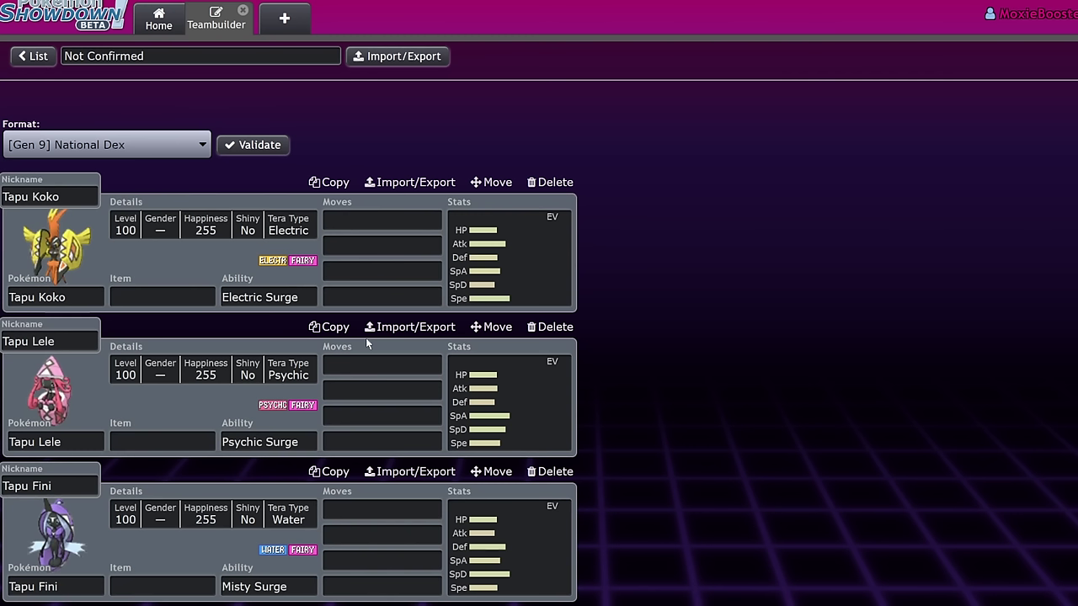
click(527, 270)
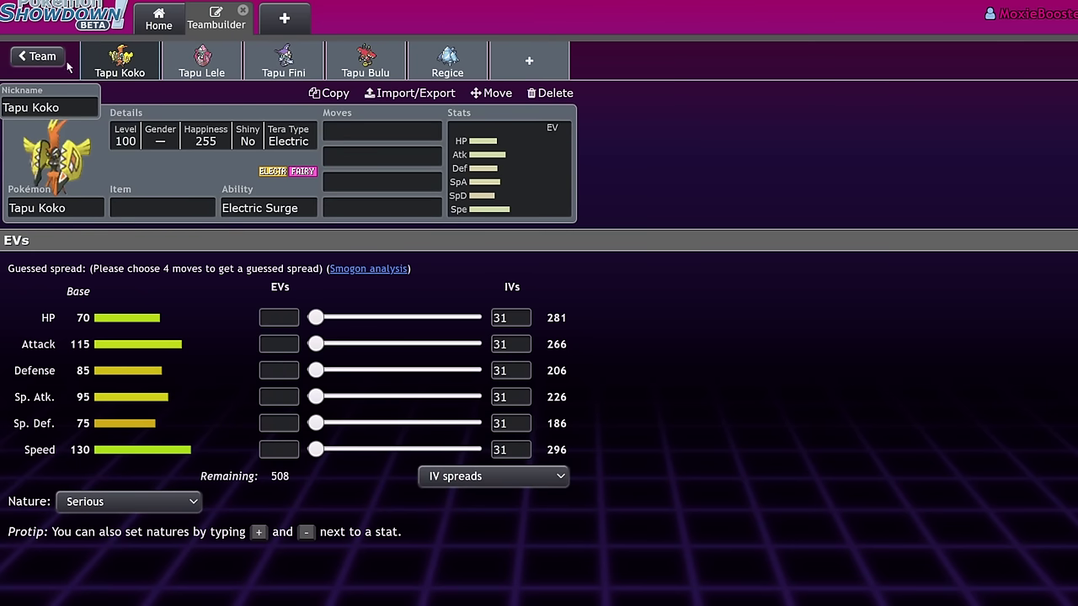
- Return to the team list and open the Confirmed team
click(37, 56)
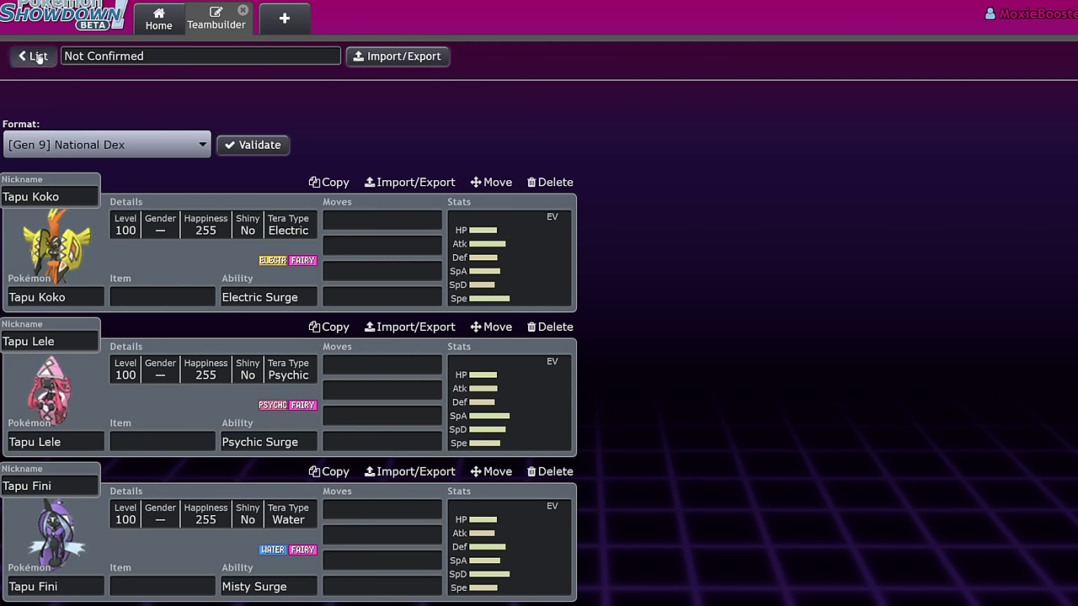
click(37, 56)
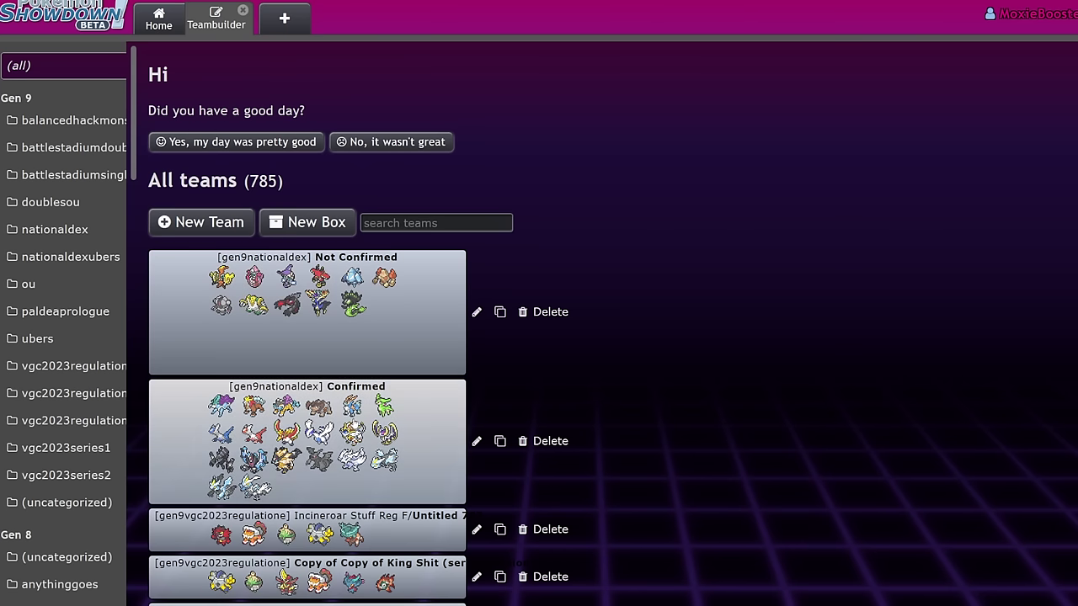
click(395, 446)
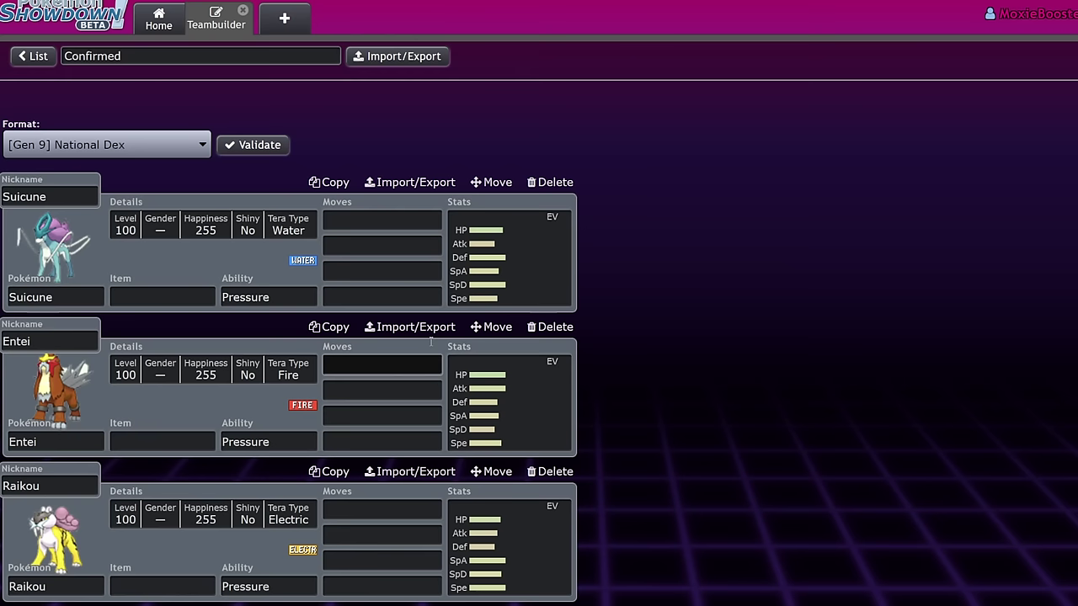
- Open Suicune's stat editor and mute the Blueberry Academy trailer
click(506, 261)
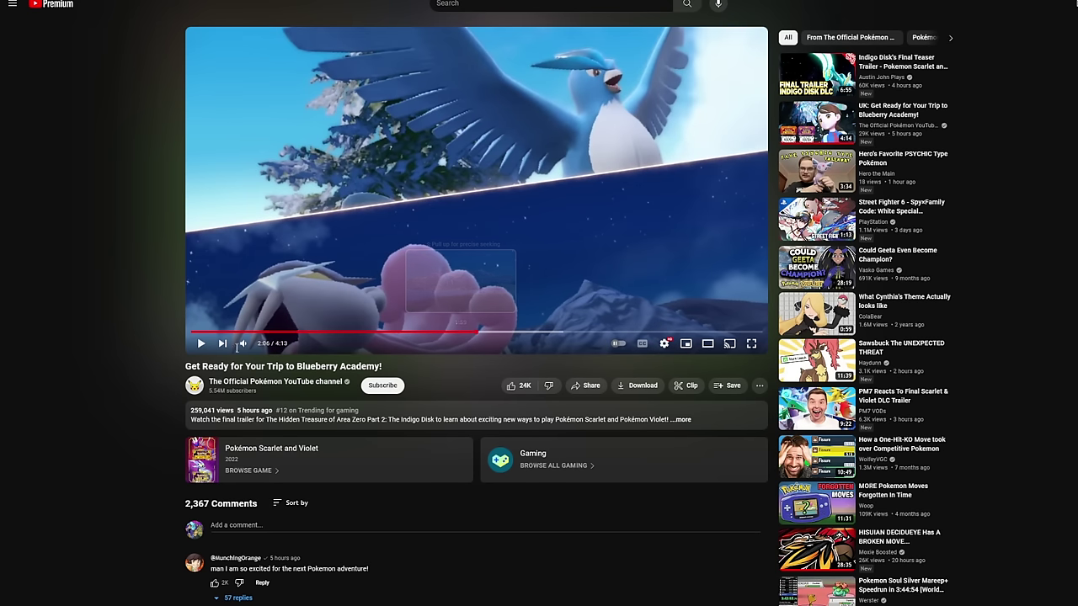
mouse_move(265, 348)
drag(263, 348, 252, 345)
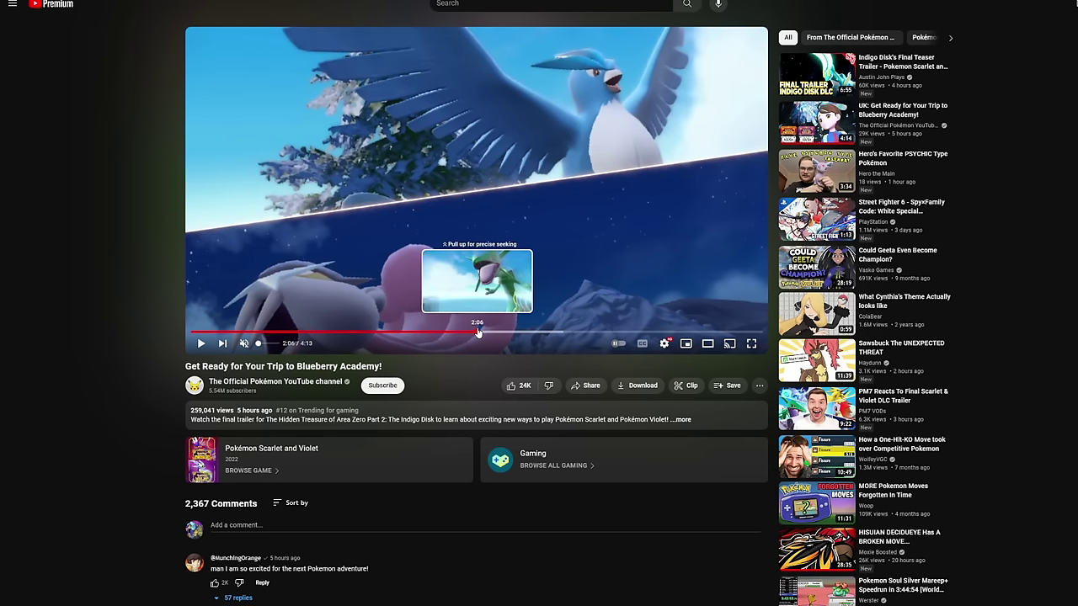
- Seek the trailer to about 2:03, then pause, resume and pause it at 2:16
drag(474, 333, 468, 332)
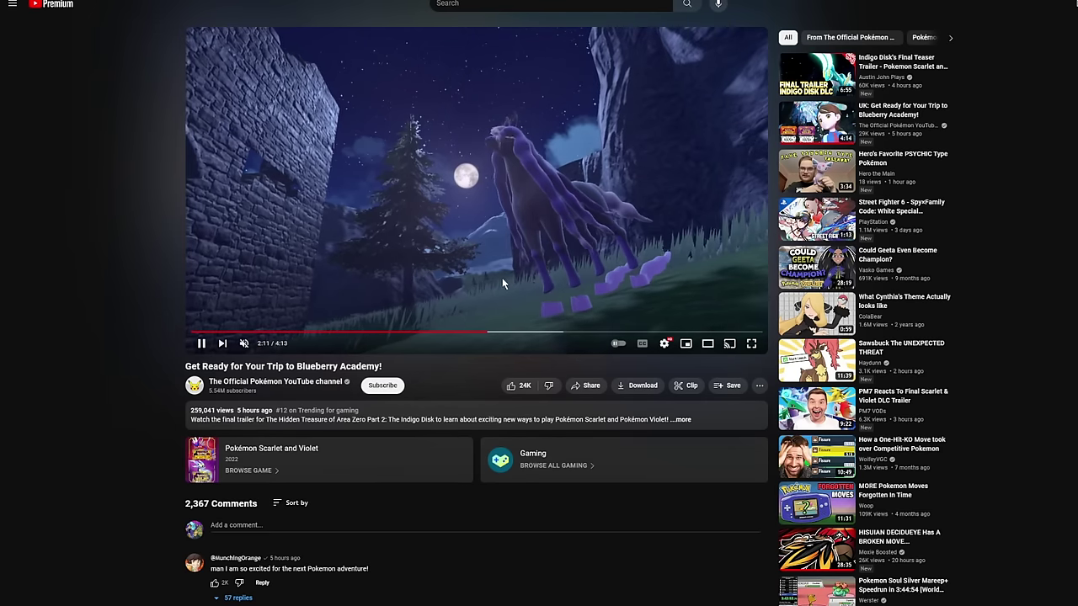
click(506, 278)
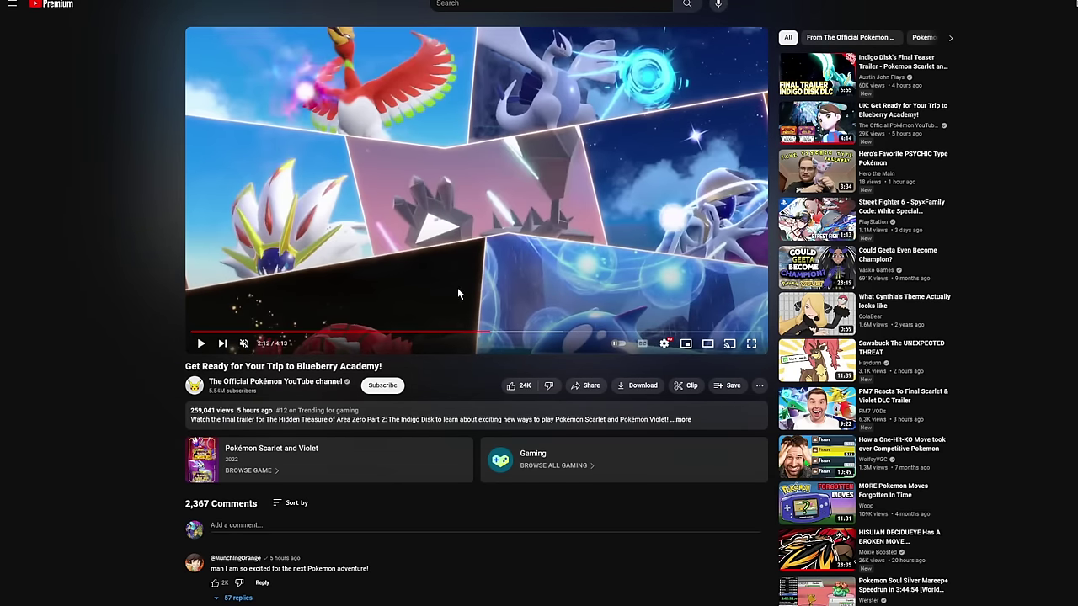
click(498, 259)
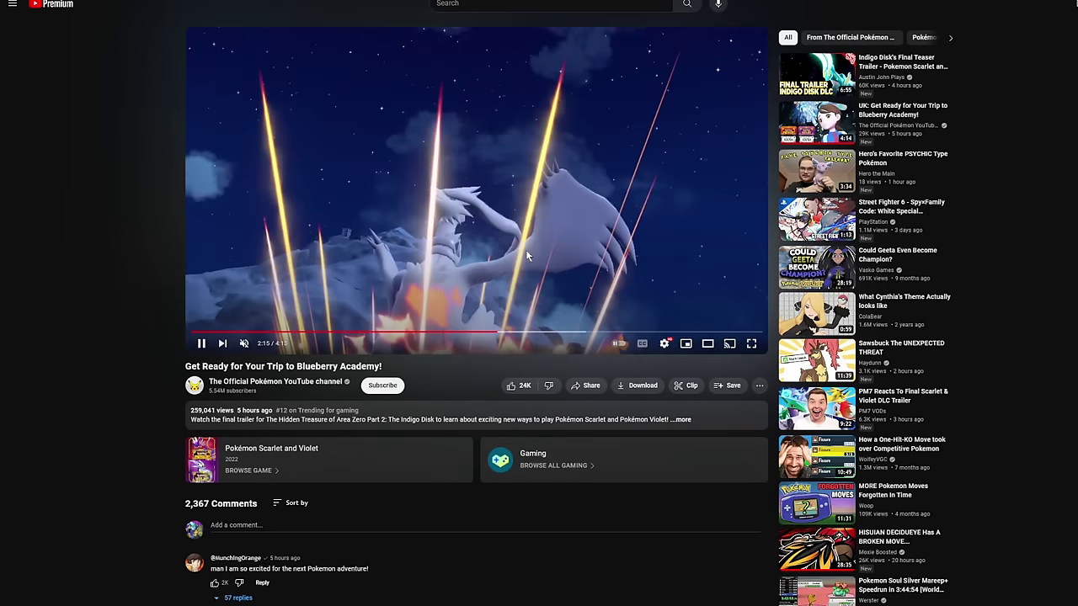
click(525, 249)
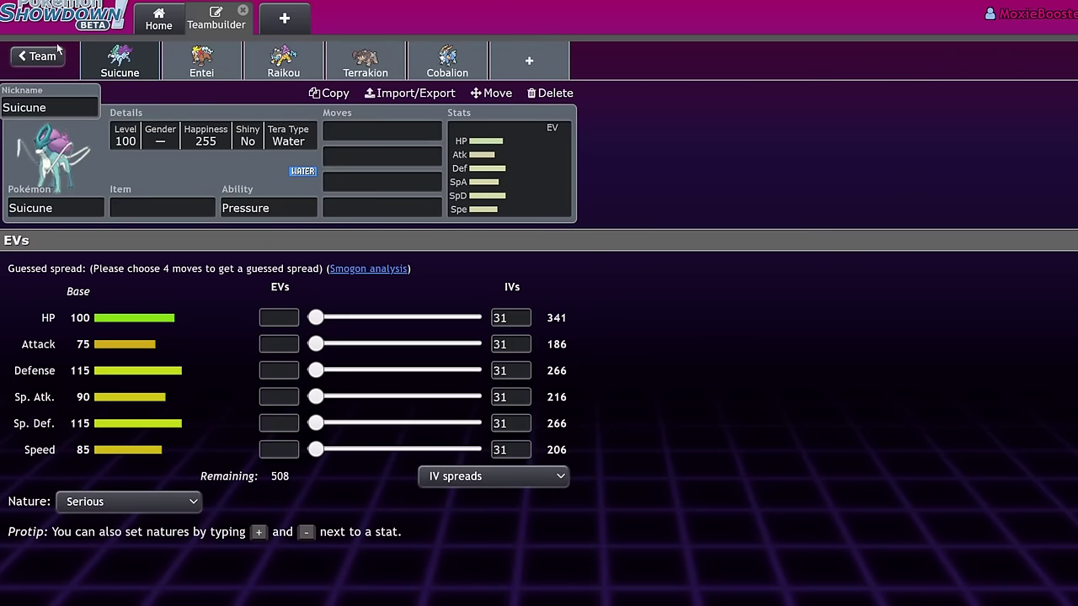
- Scroll through the Confirmed team, then reopen it from the team list
click(33, 55)
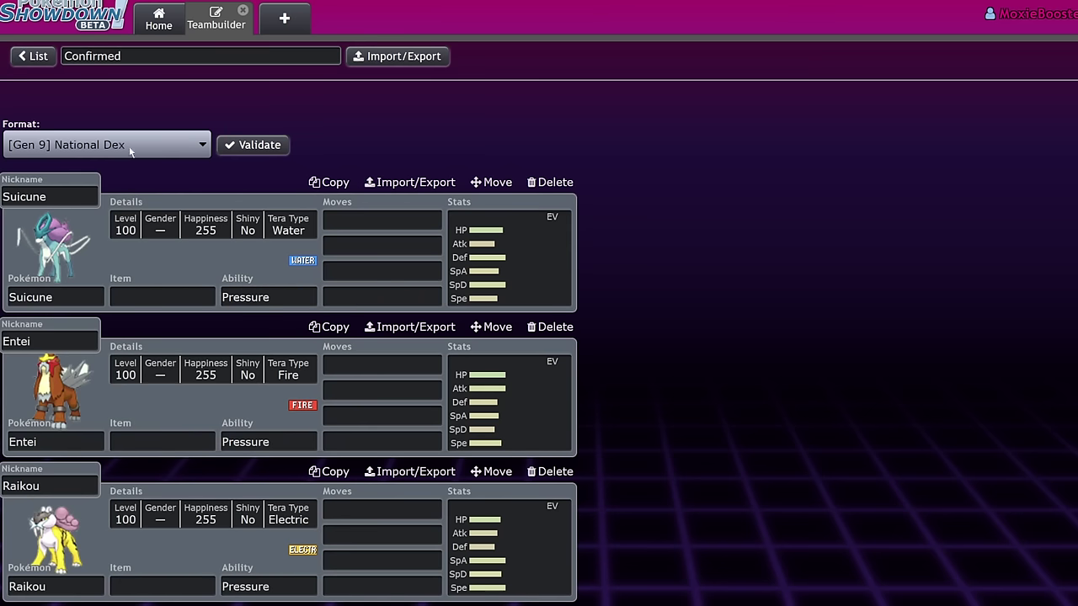
scroll(307, 343, down, 5)
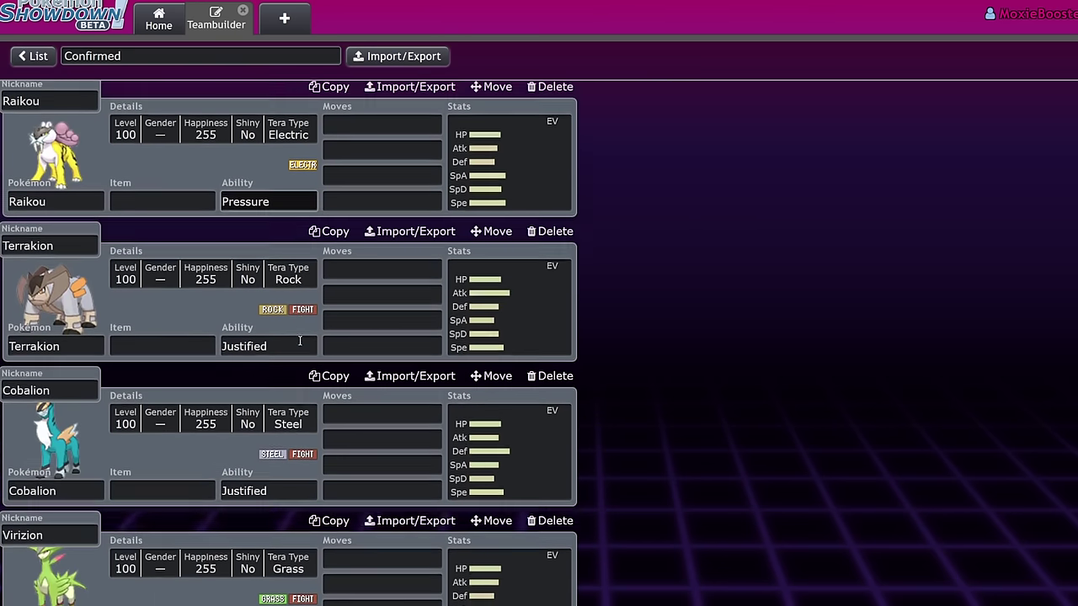
scroll(299, 341, down, 1)
scroll(299, 341, up, 5)
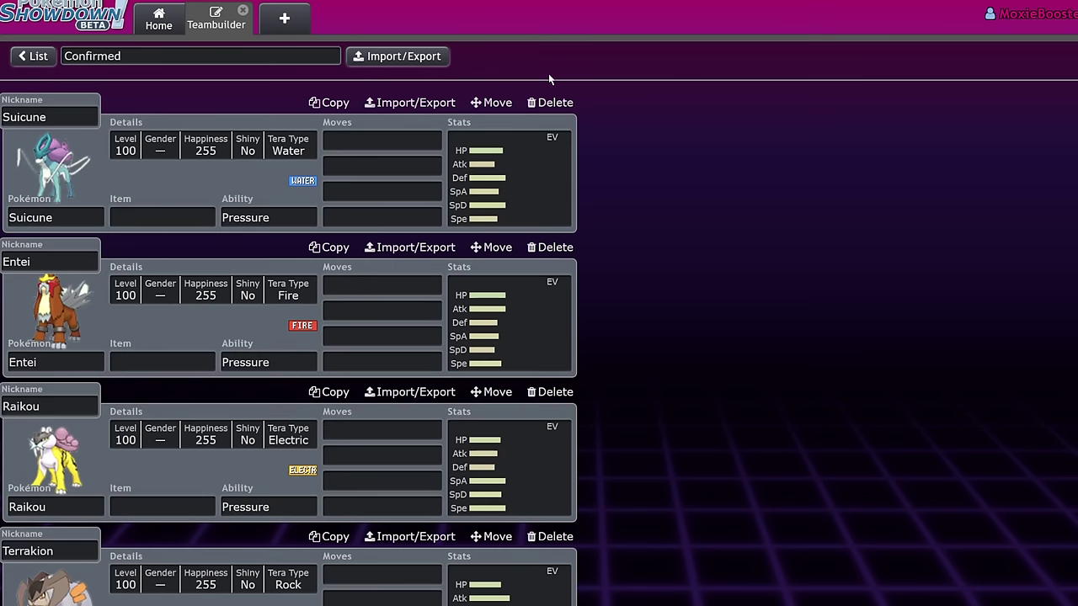
click(34, 57)
click(446, 396)
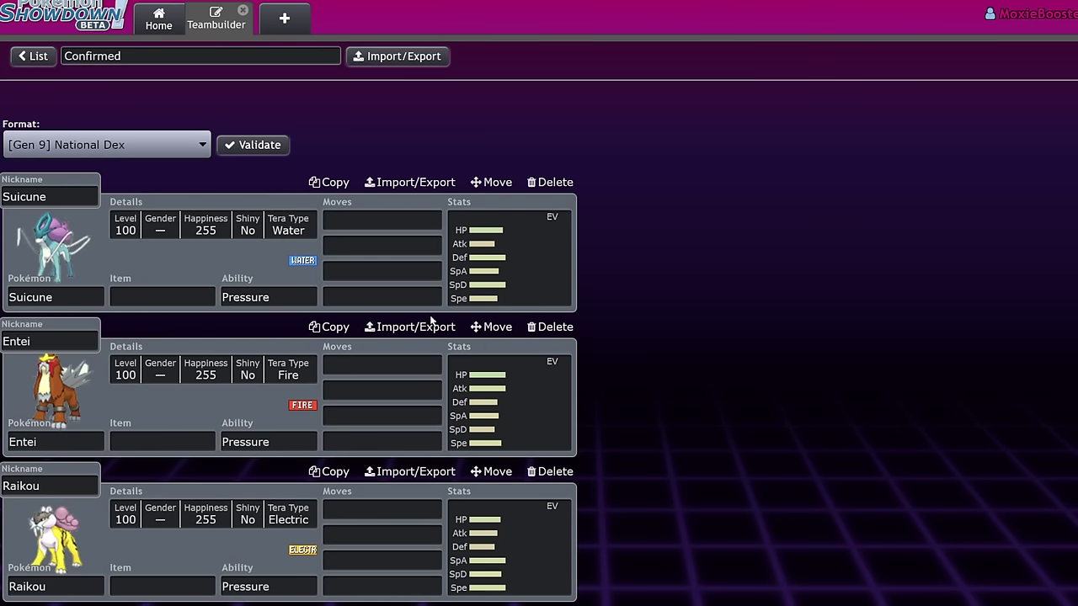
- Inspect Latias's stats and compare them with Latios's set
scroll(430, 320, down, 1)
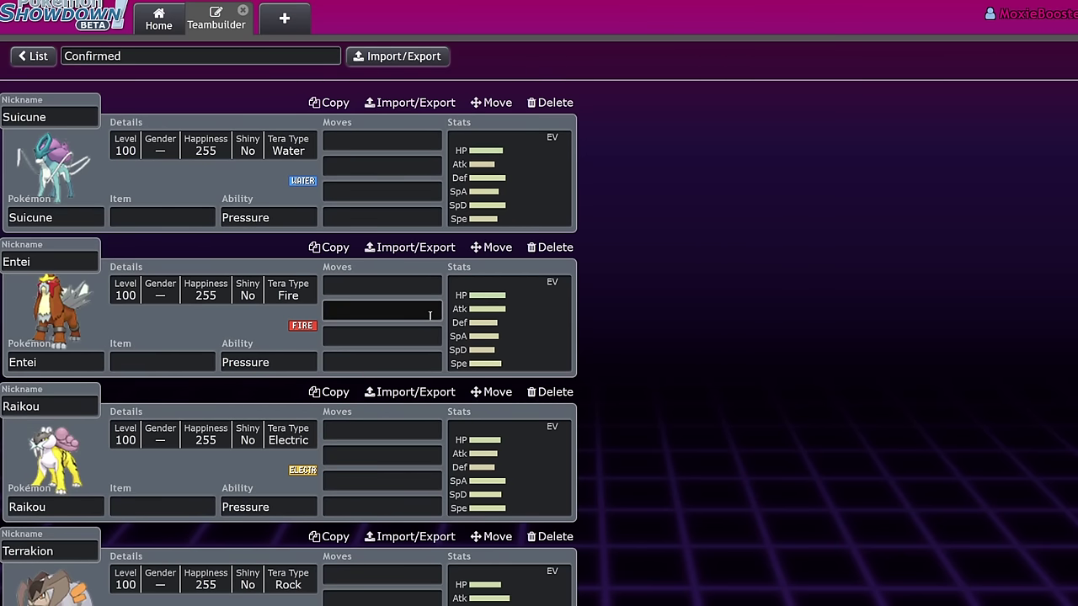
scroll(581, 342, down, 4)
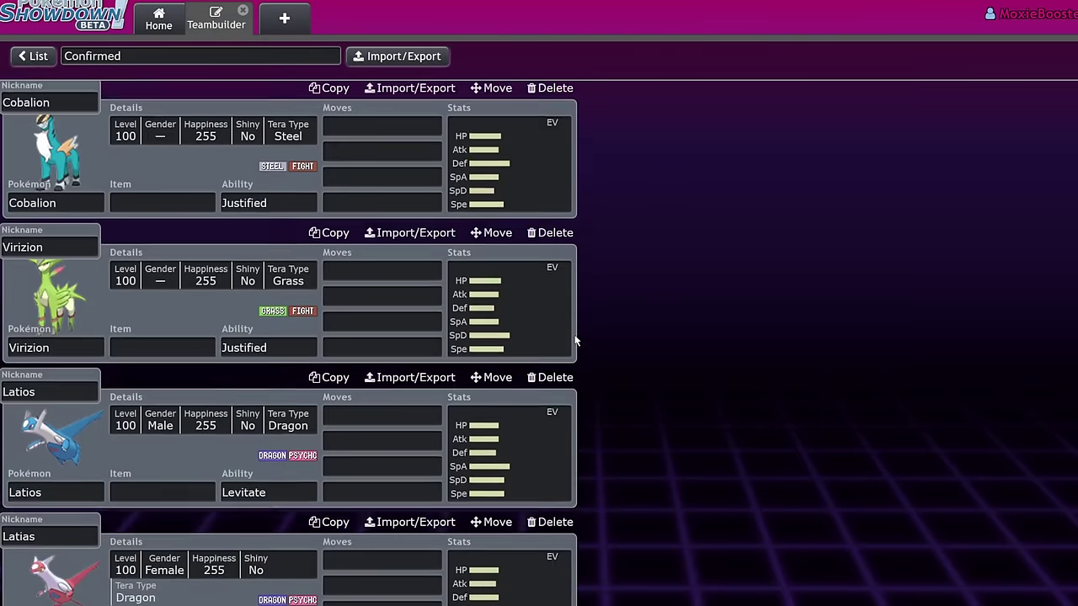
scroll(576, 341, down, 1)
scroll(576, 340, down, 2)
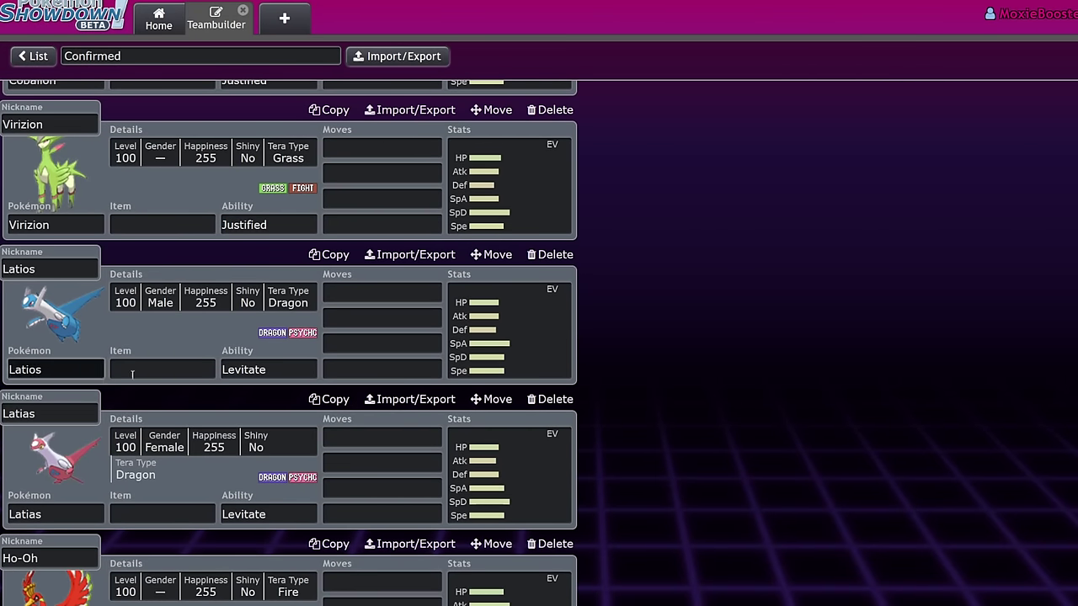
click(567, 495)
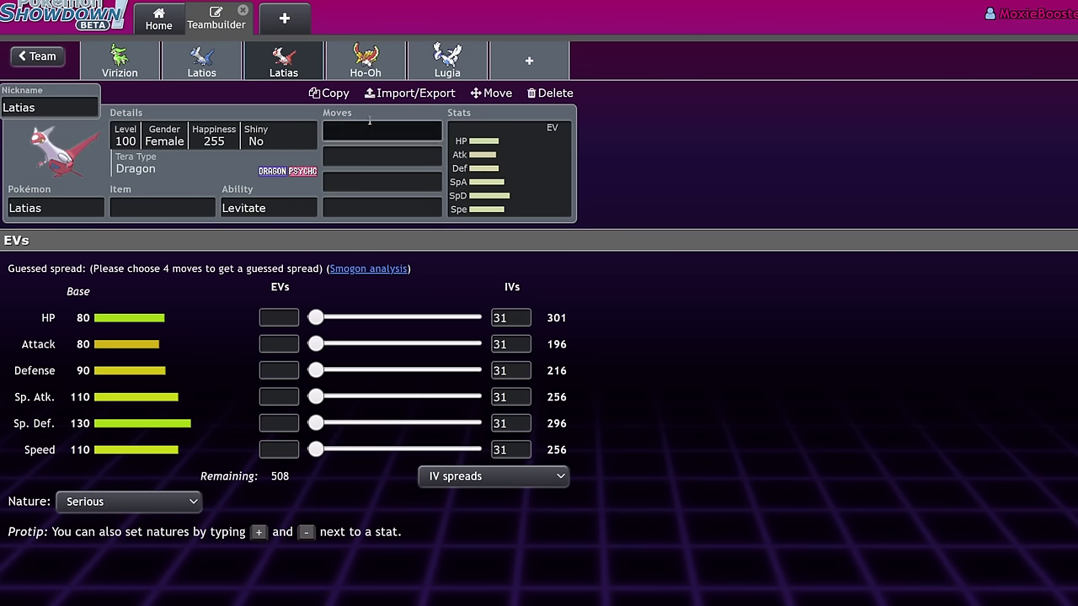
click(201, 59)
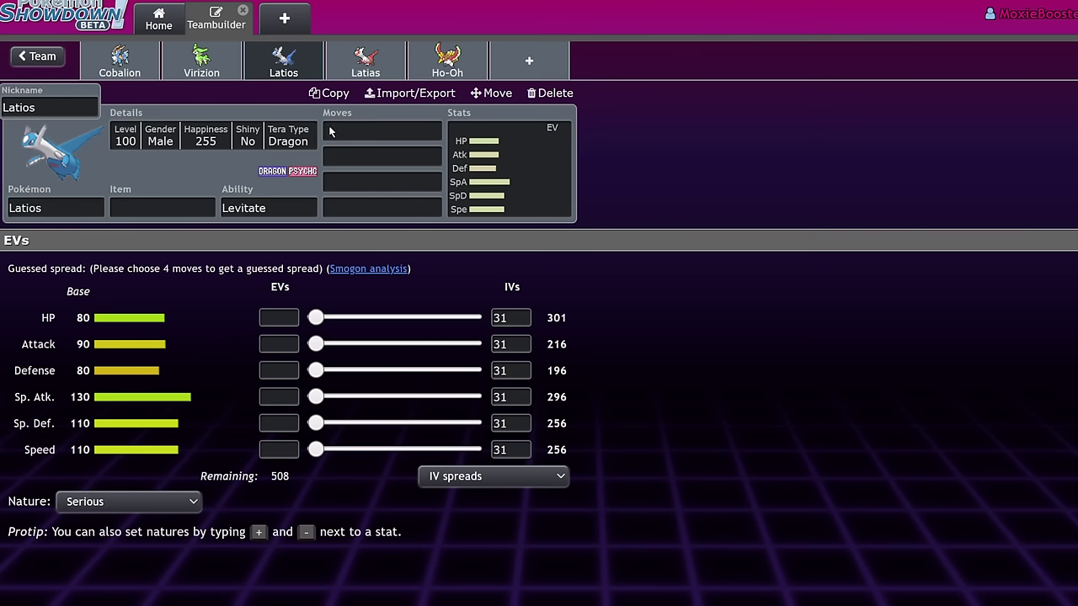
click(366, 59)
click(220, 56)
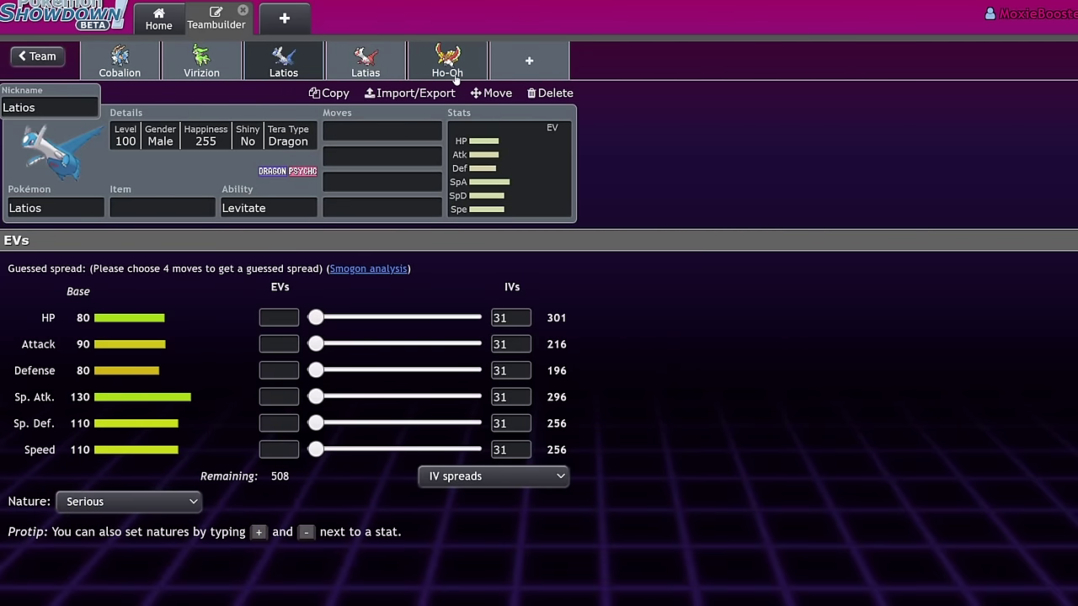
- Return to the Confirmed team and scroll through its members
click(32, 58)
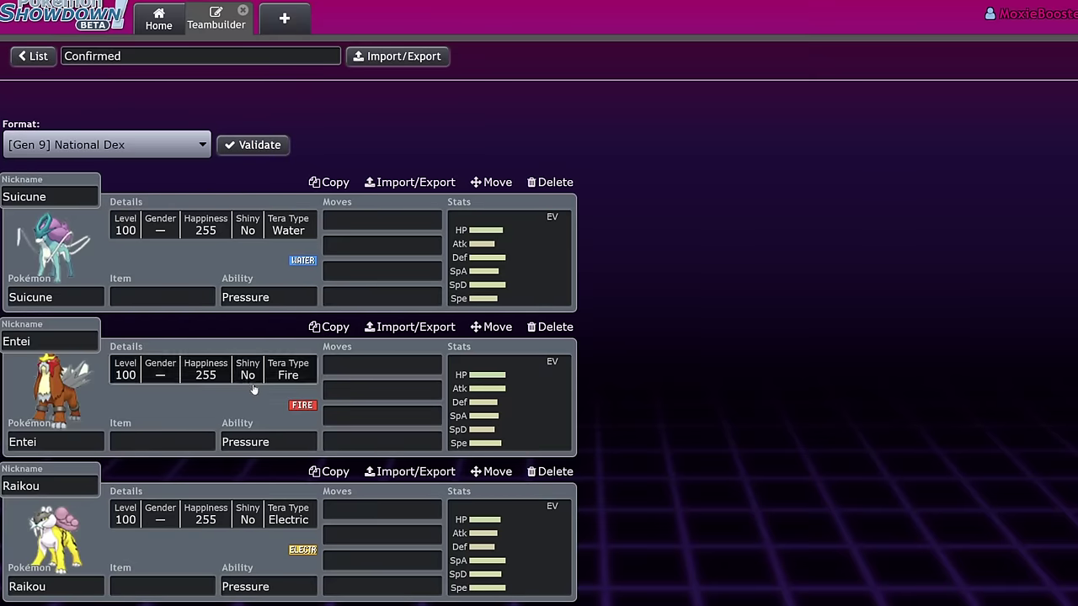
scroll(245, 383, down, 10)
scroll(245, 384, down, 15)
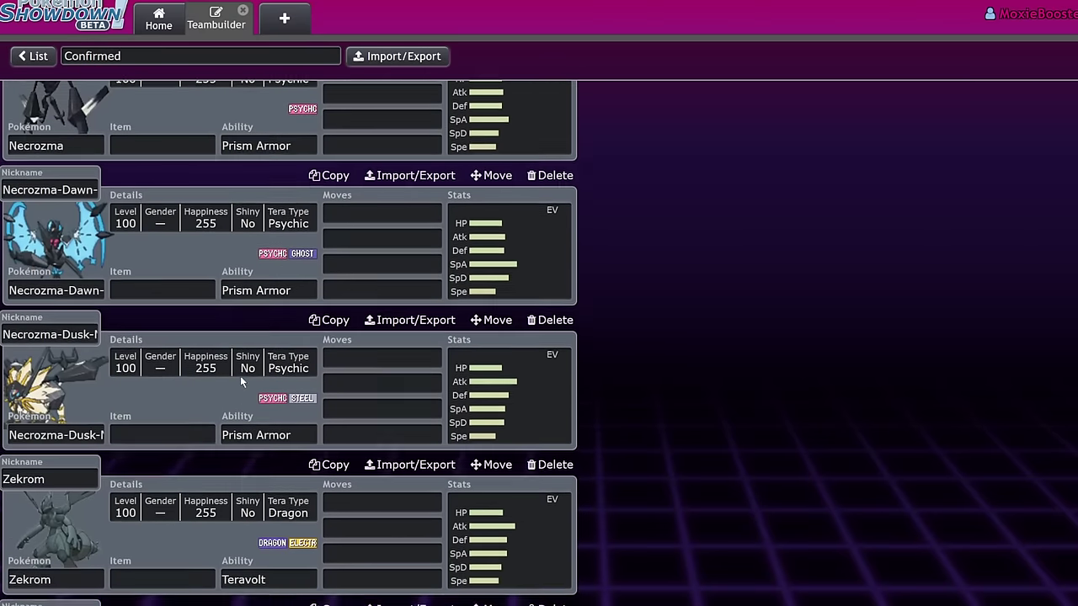
scroll(234, 376, up, 15)
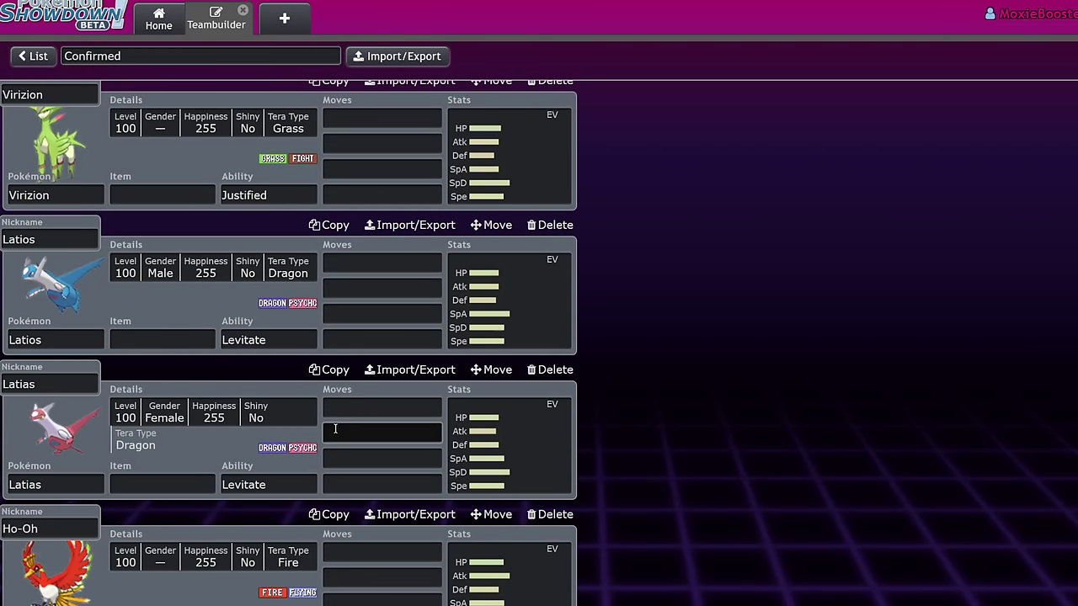
scroll(332, 428, down, 2)
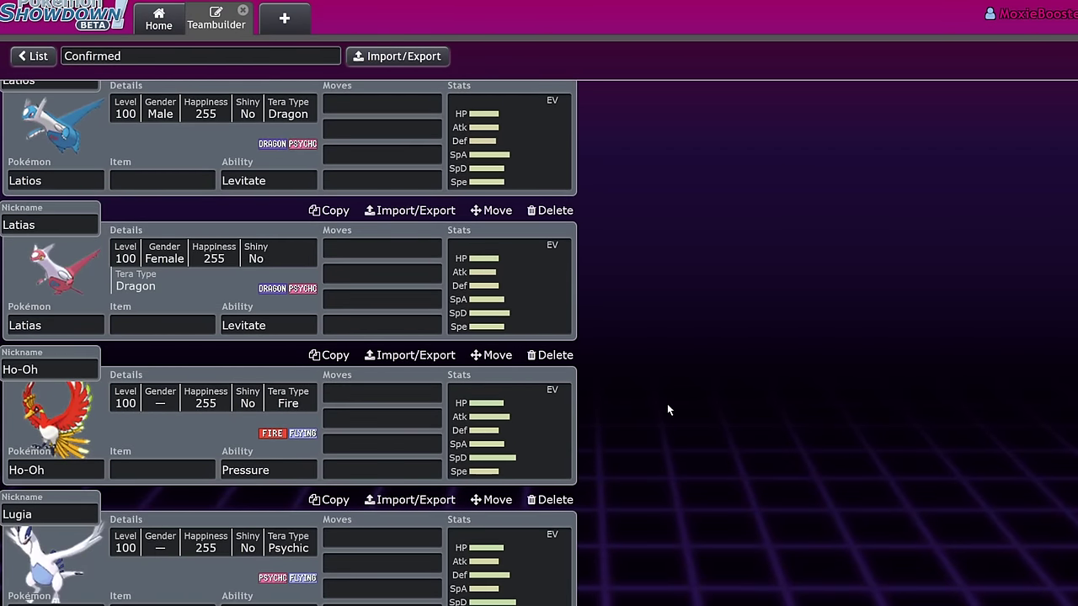
scroll(666, 410, down, 6)
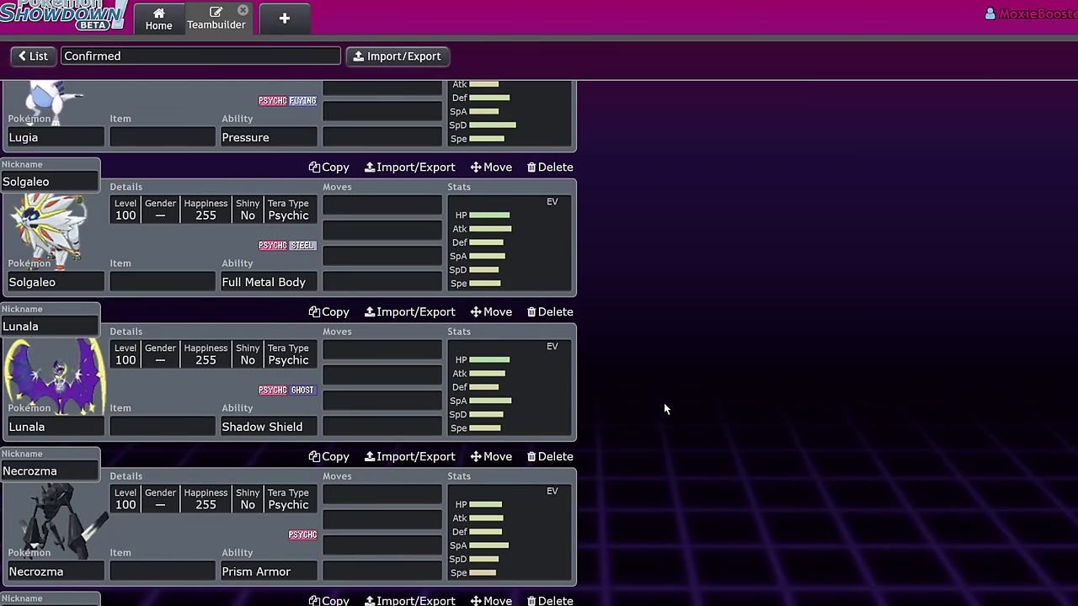
scroll(665, 404, up, 4)
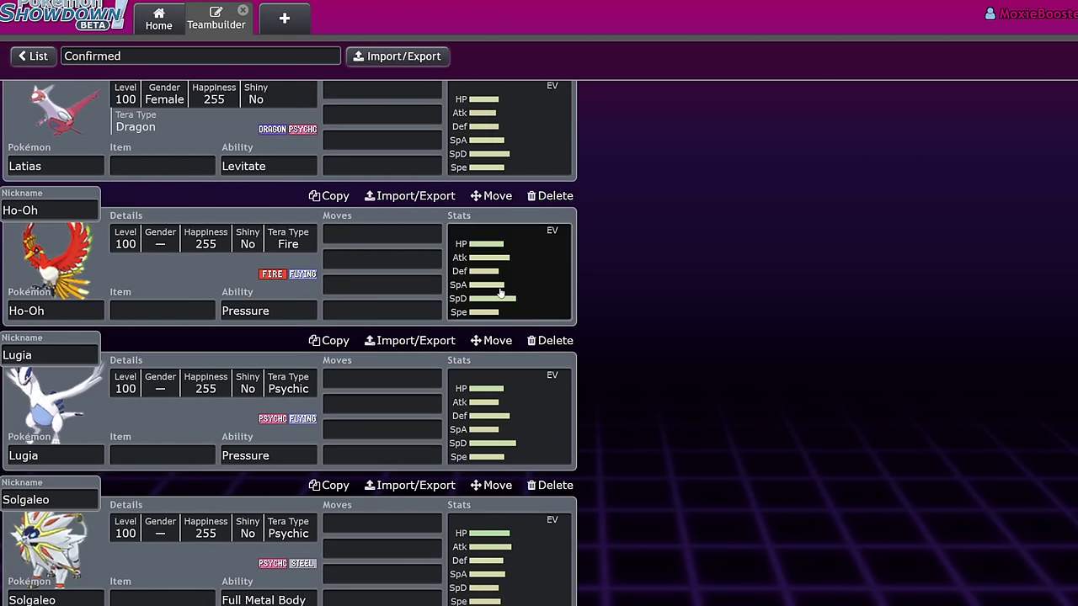
- Change Ho-Oh's ability from Pressure to Regenerator
click(501, 293)
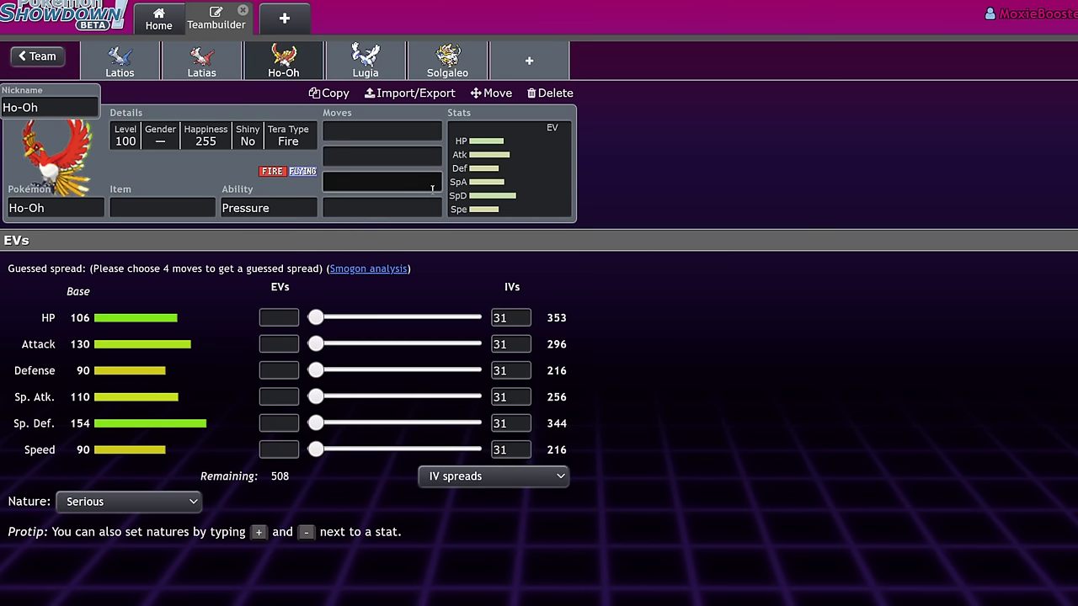
click(269, 208)
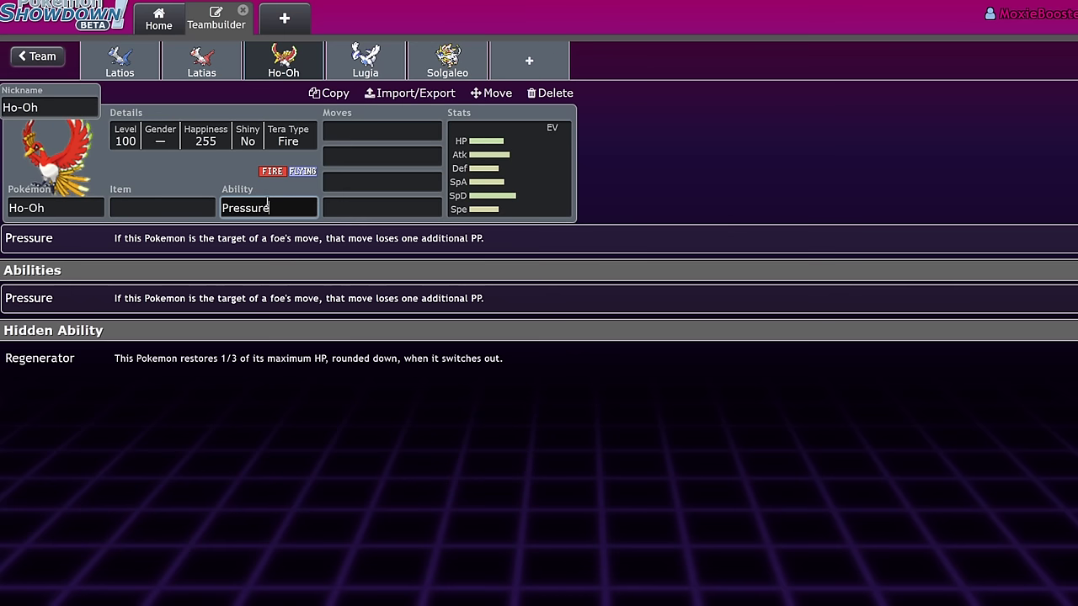
click(282, 361)
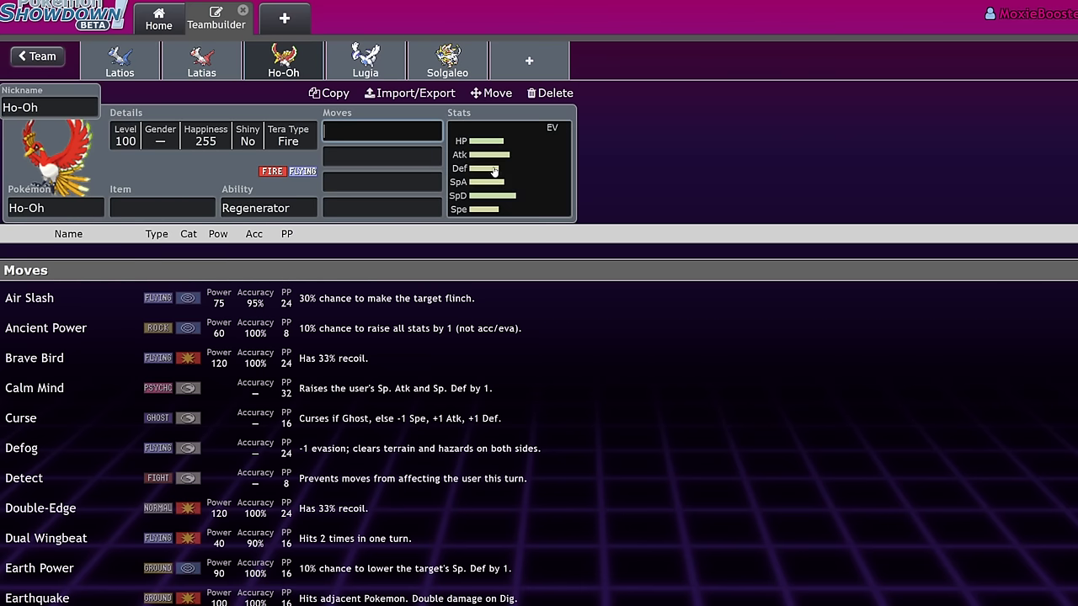
- Give Ho-Oh Sacred Fire as its first move
click(560, 192)
click(344, 124)
text(sac)
click(266, 270)
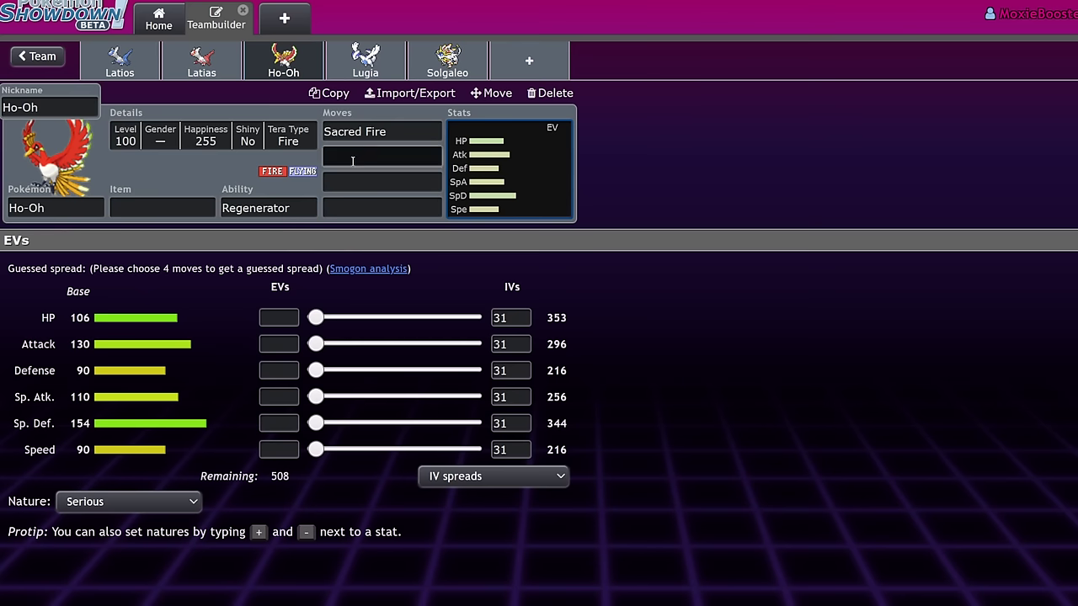
click(265, 149)
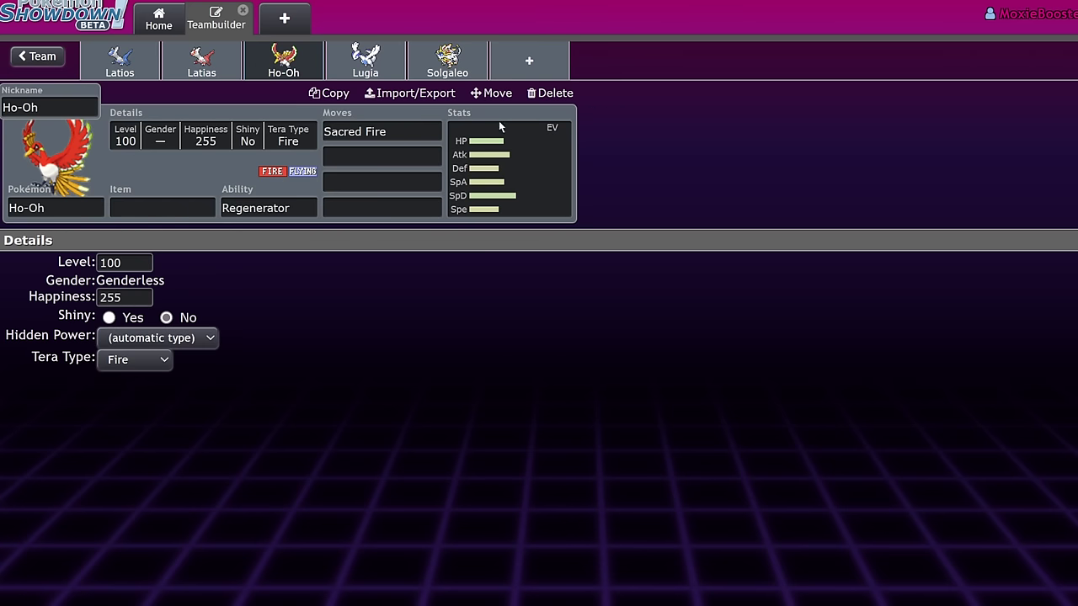
- Add Tailwind as Ho-Oh's second move
click(388, 155)
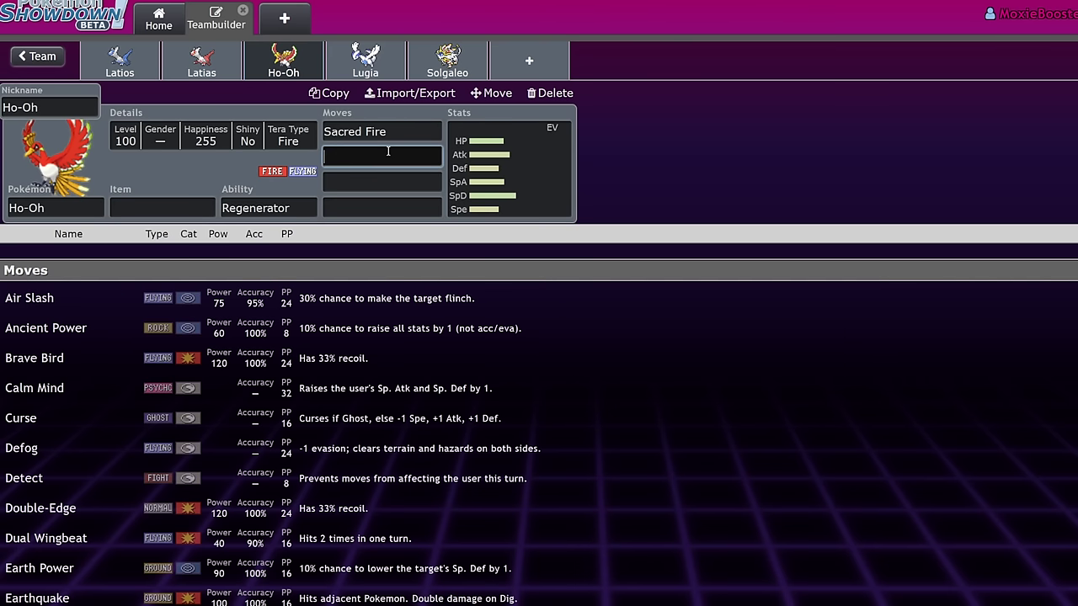
text(tail)
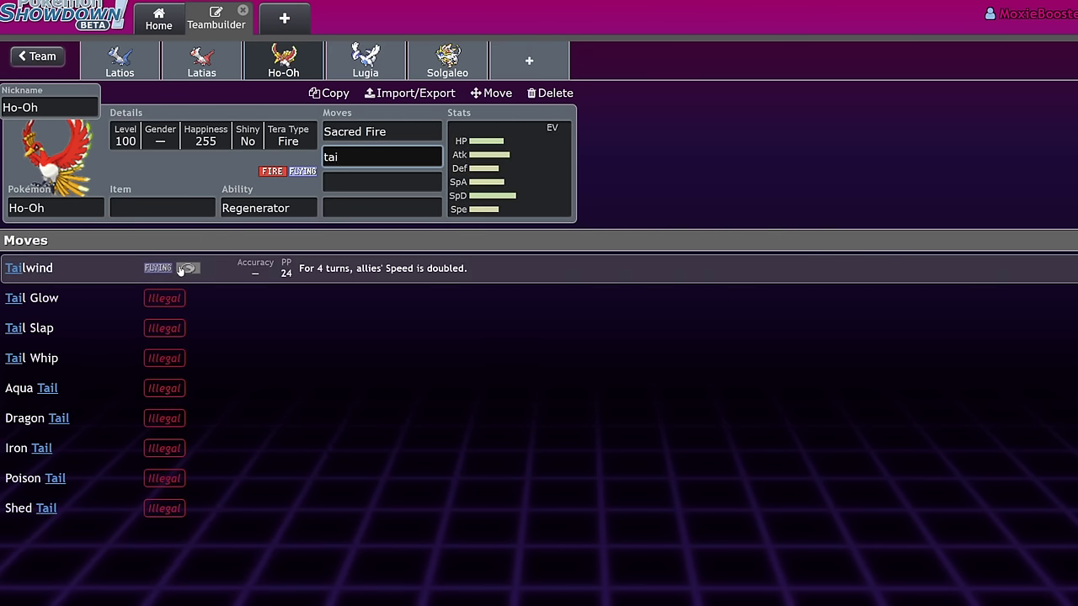
key(Return)
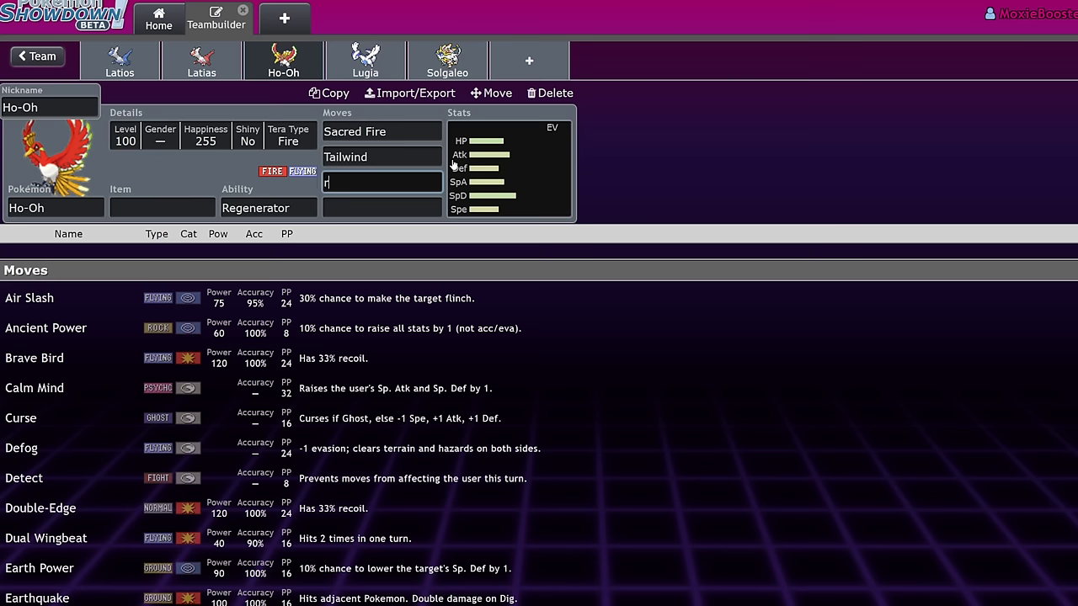
text(r)
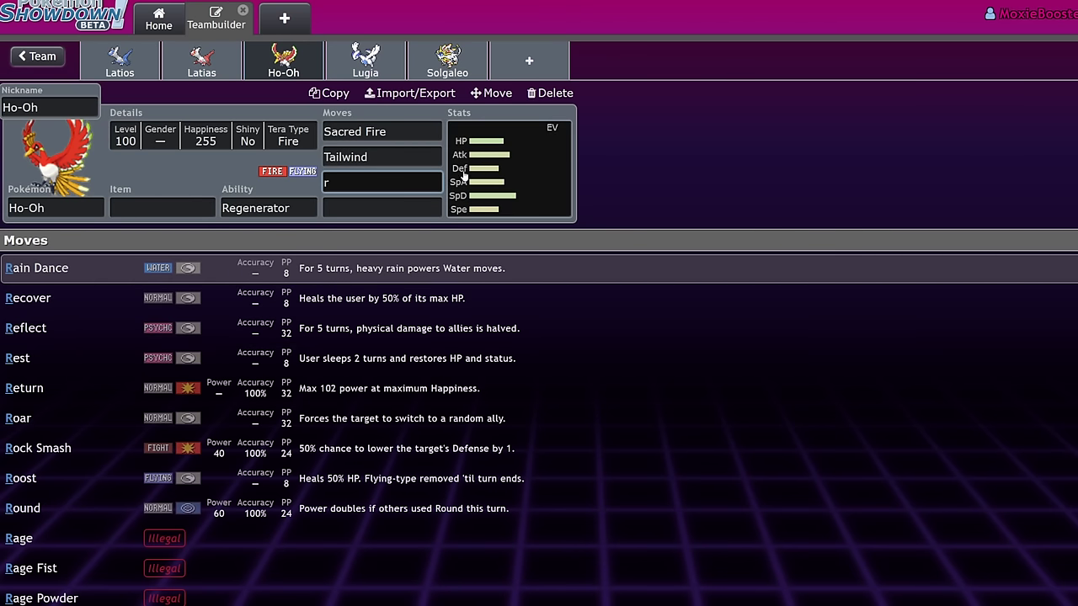
click(483, 193)
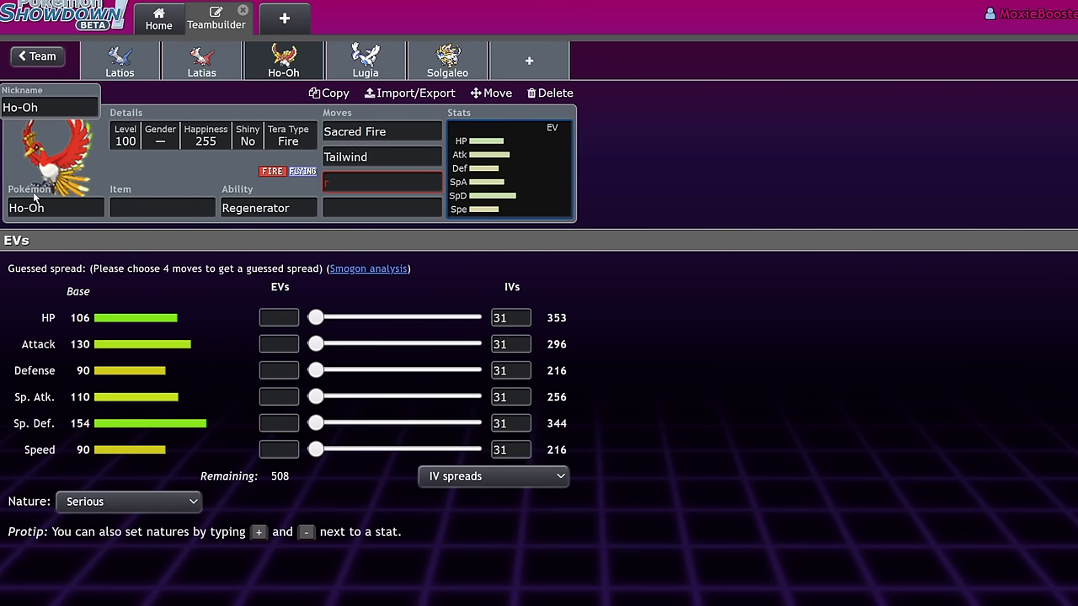
click(381, 62)
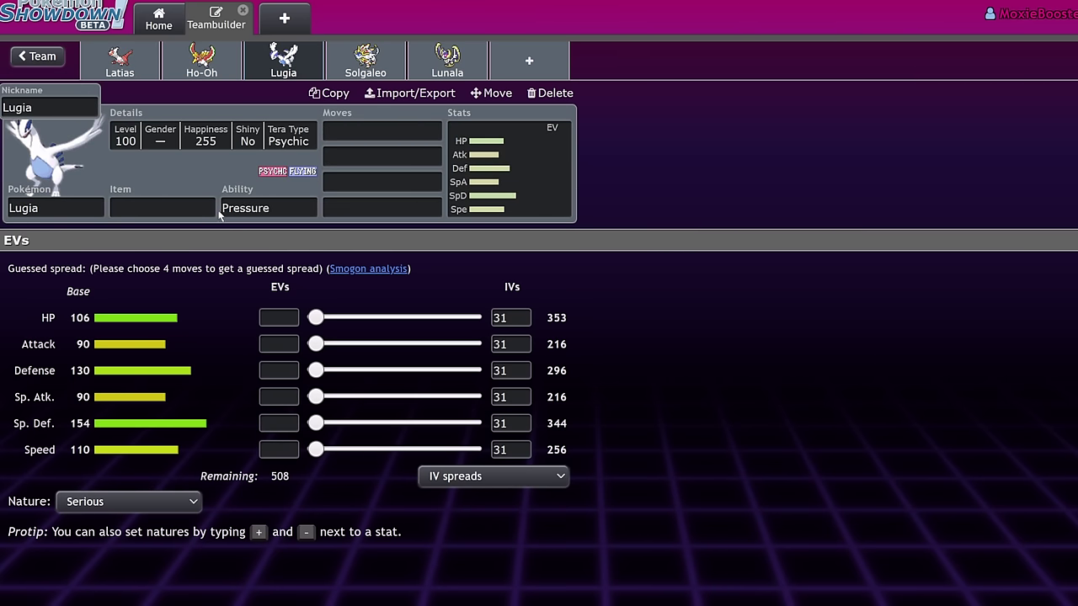
- Give Lugia the Multiscale ability and a Weakness Policy
click(226, 211)
click(136, 345)
click(162, 208)
text(wea)
click(144, 271)
- Set Lugia's first move to Aeroblast
click(542, 183)
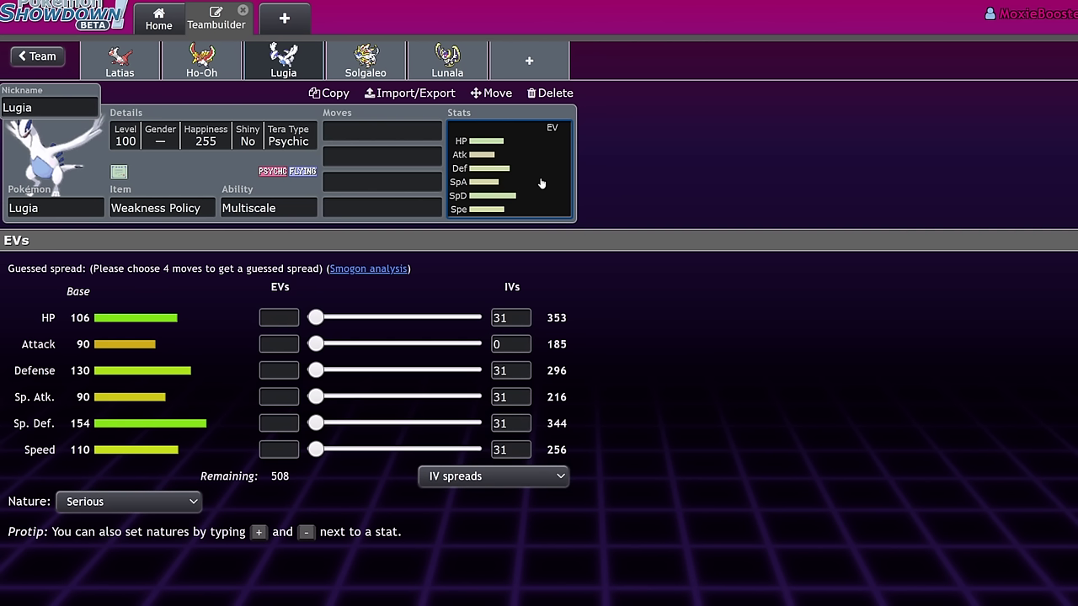
click(403, 131)
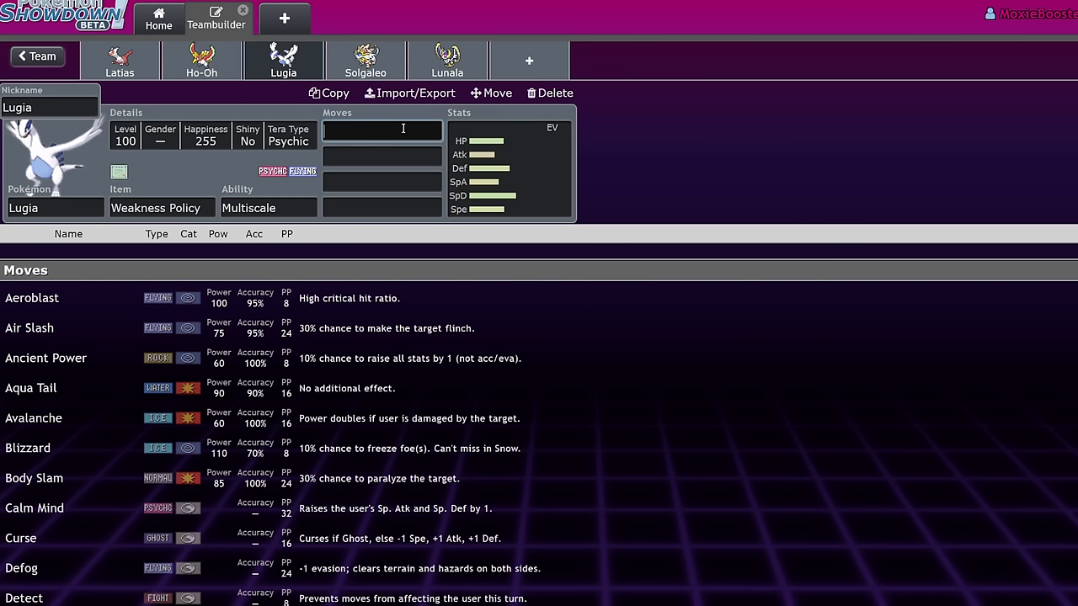
text(ae)
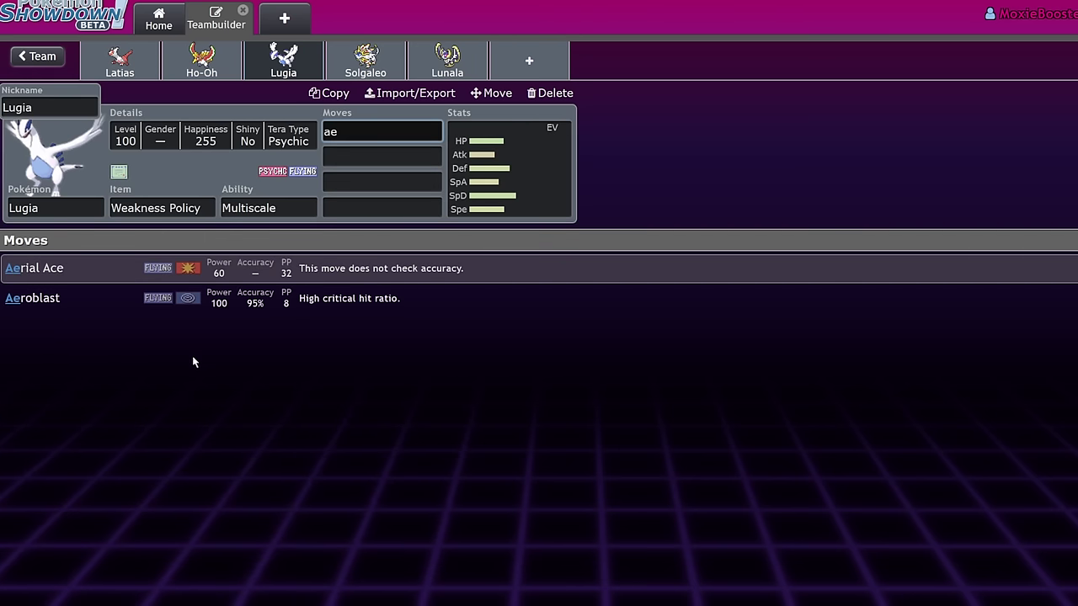
click(185, 300)
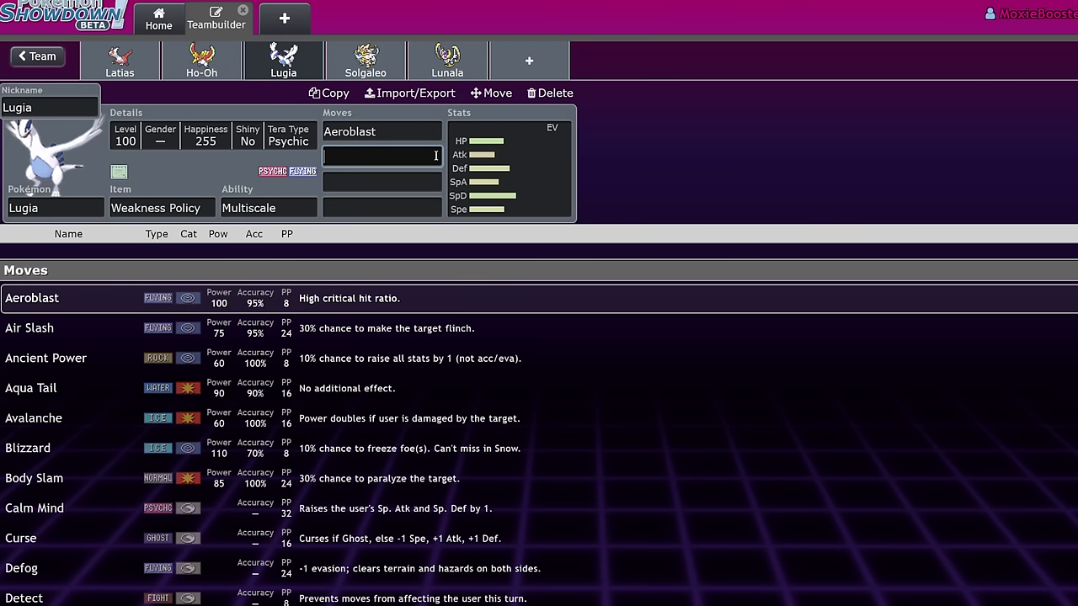
key(shift+Tab)
key(shift+Tab)
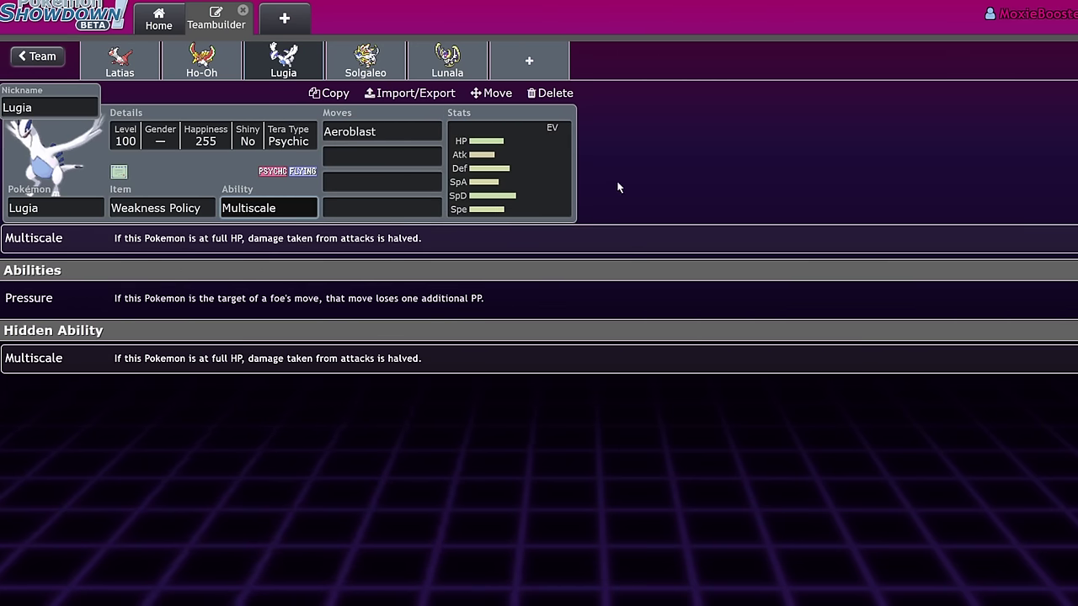
click(476, 194)
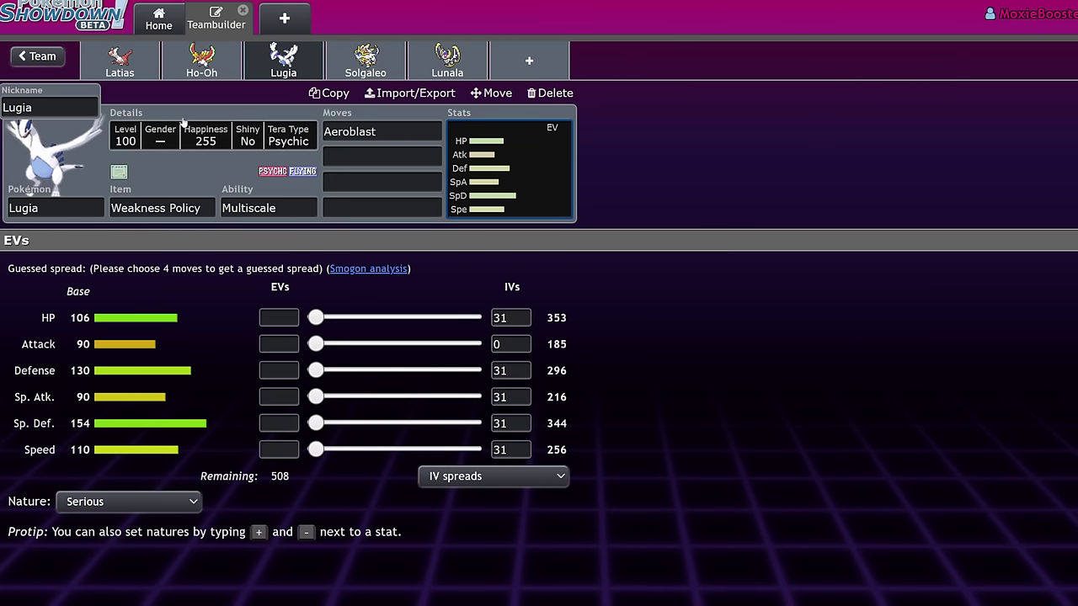
- Make Lugia level 50 with a Modest nature and 252 Sp. Atk EVs
click(184, 121)
click(75, 264)
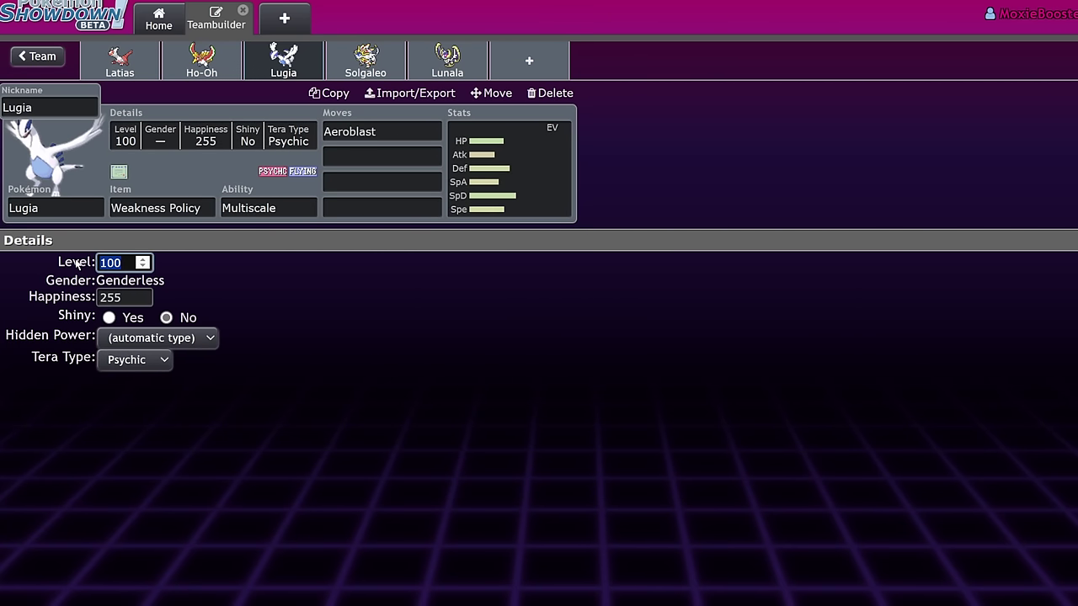
text(50)
click(476, 206)
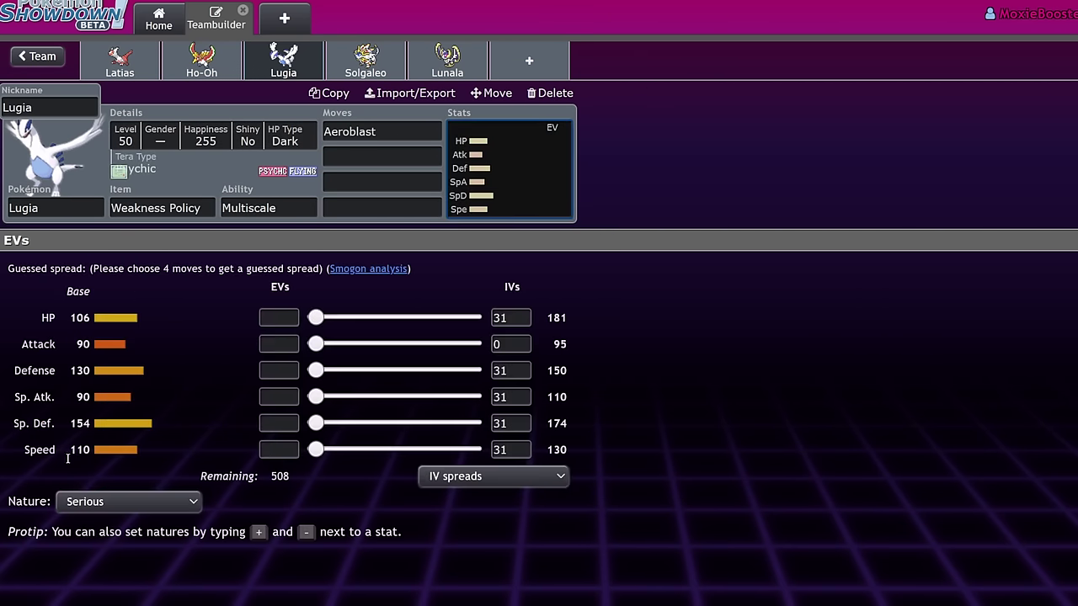
click(93, 502)
click(126, 379)
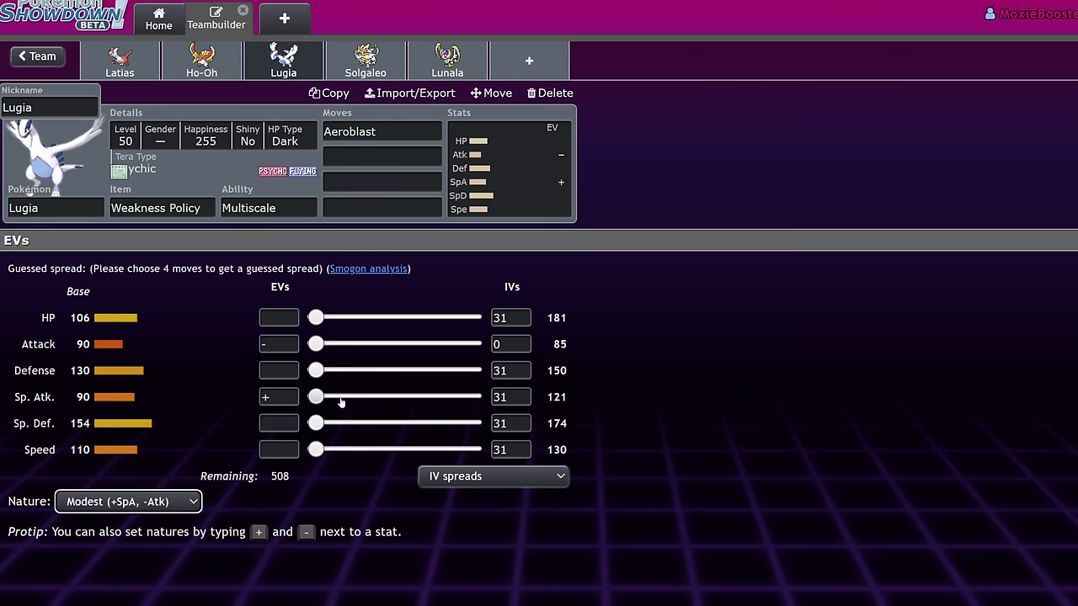
drag(340, 403, 570, 406)
click(699, 405)
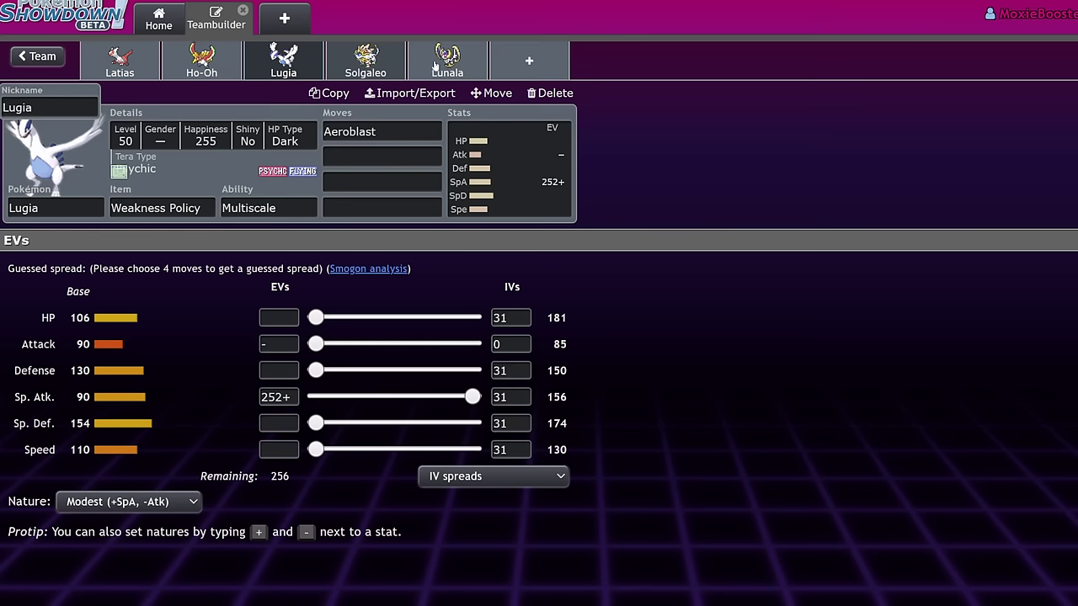
click(459, 69)
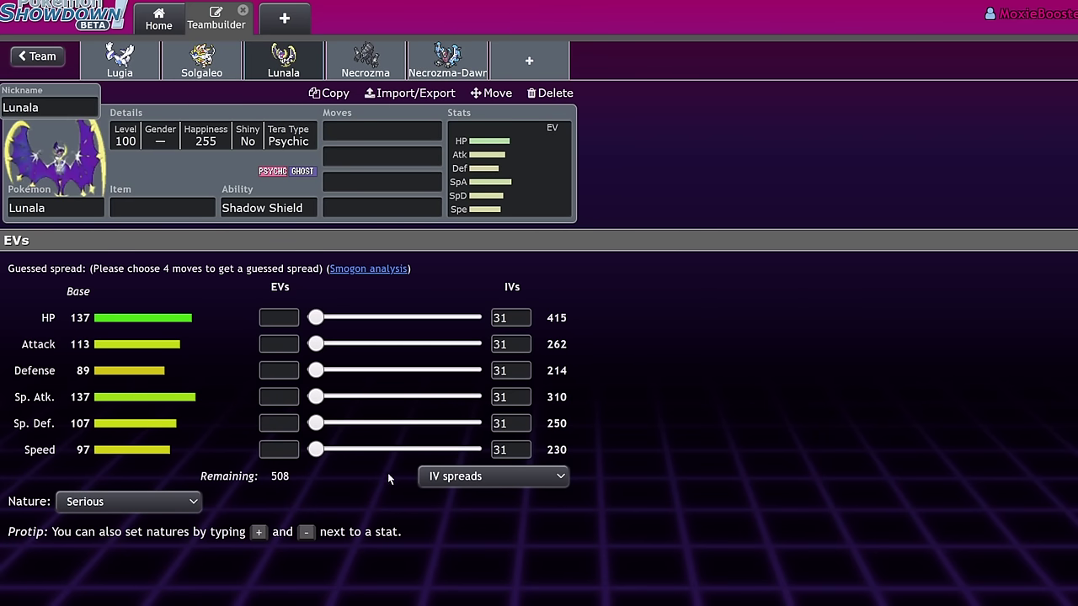
- Change Lunala's level from 100 to 50, then return to Lugia's set
click(163, 148)
click(61, 266)
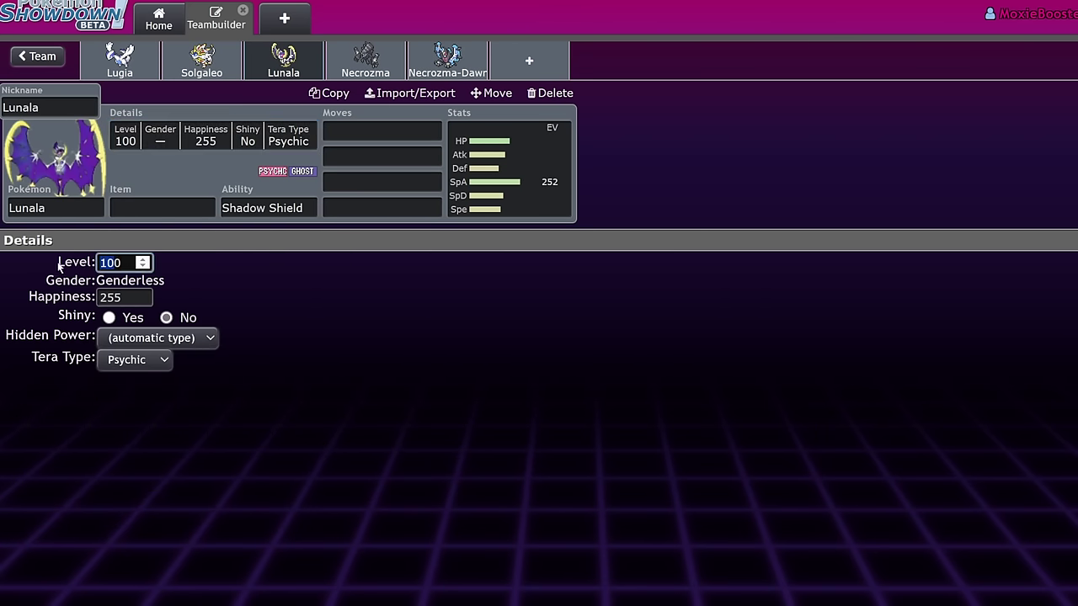
text(50)
click(527, 209)
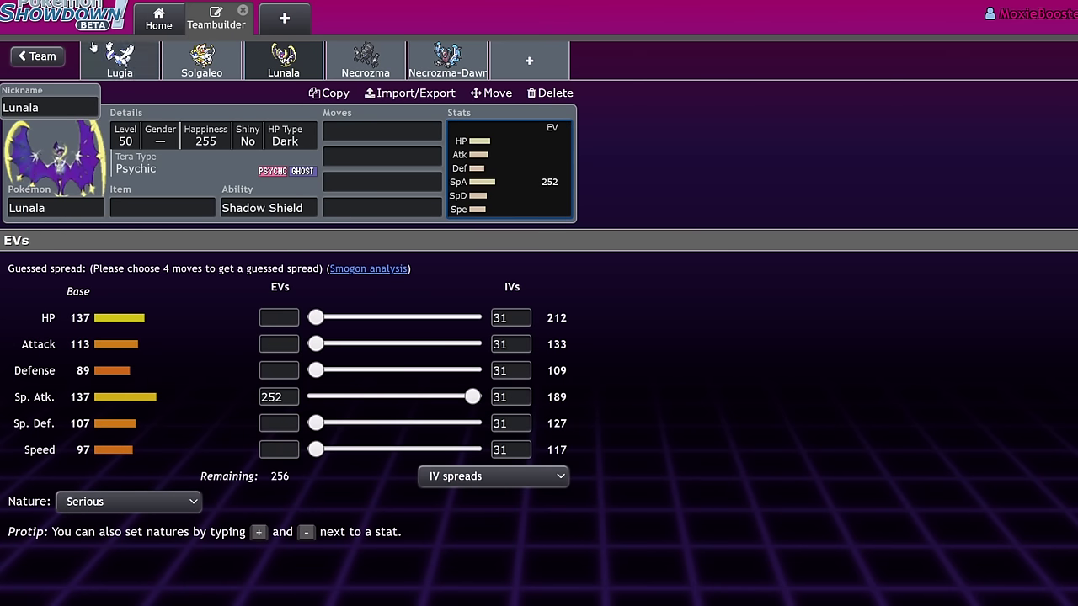
click(125, 68)
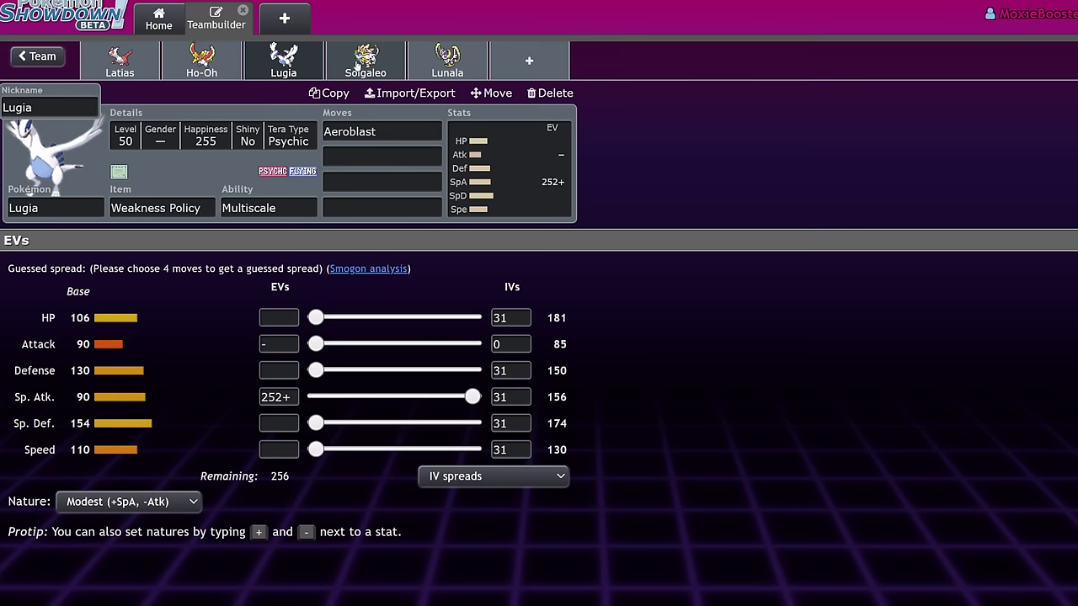
- Open Solgaleo's set and check its ability options, keeping Full Metal Body
click(358, 65)
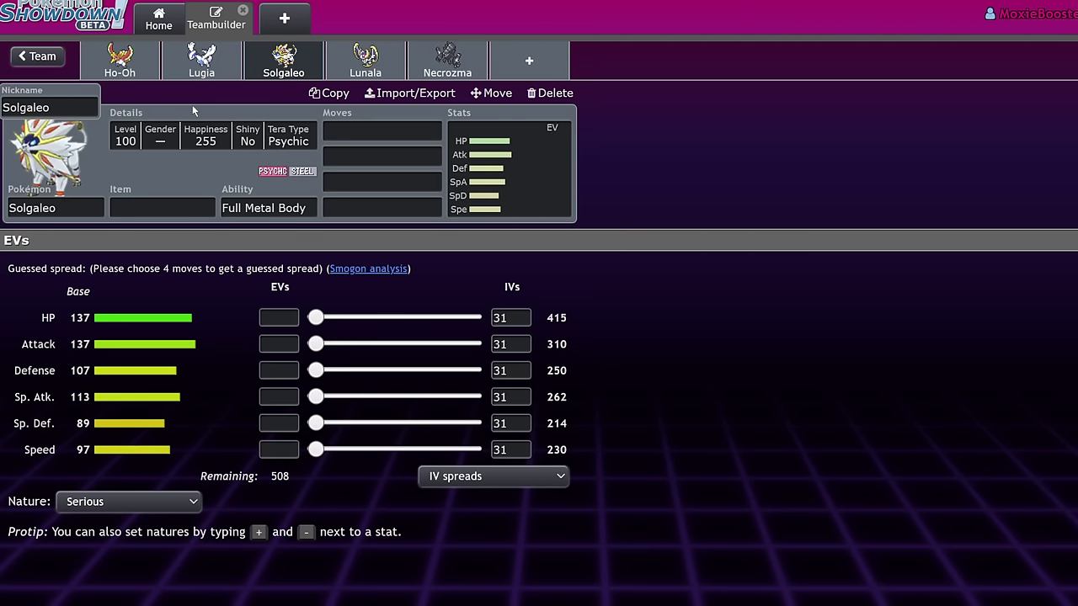
click(303, 209)
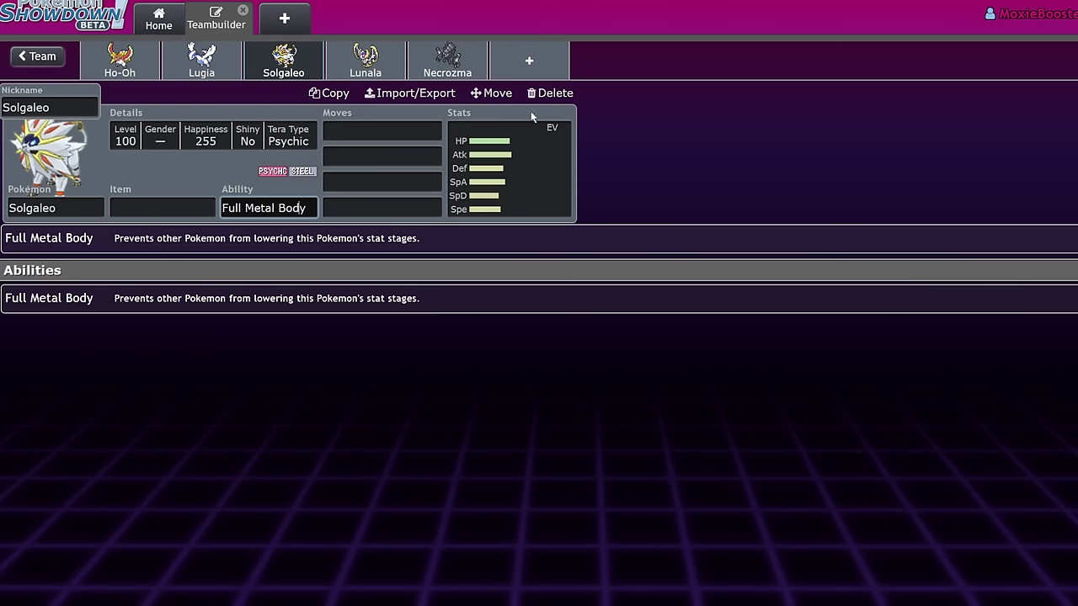
click(514, 174)
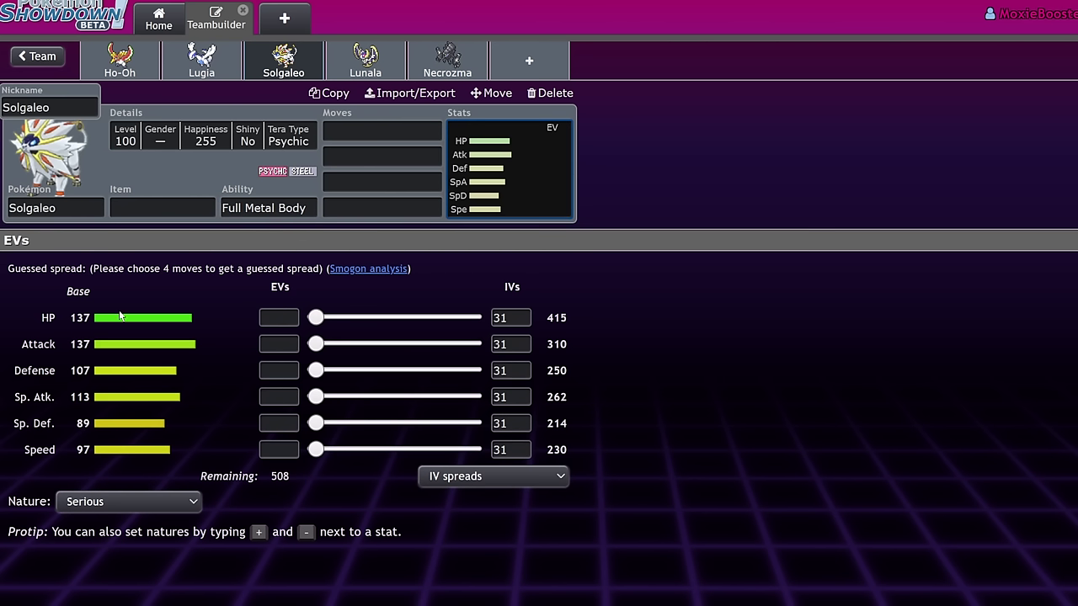
- Check Lunala's ability options, then return to Solgaleo's item field
click(375, 71)
click(253, 210)
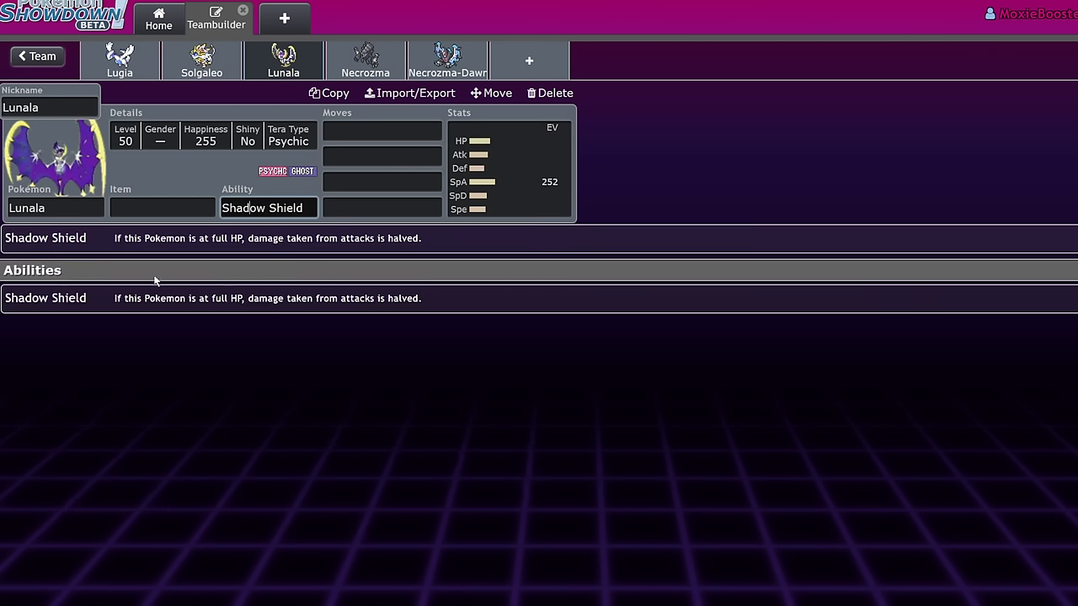
click(210, 77)
click(185, 208)
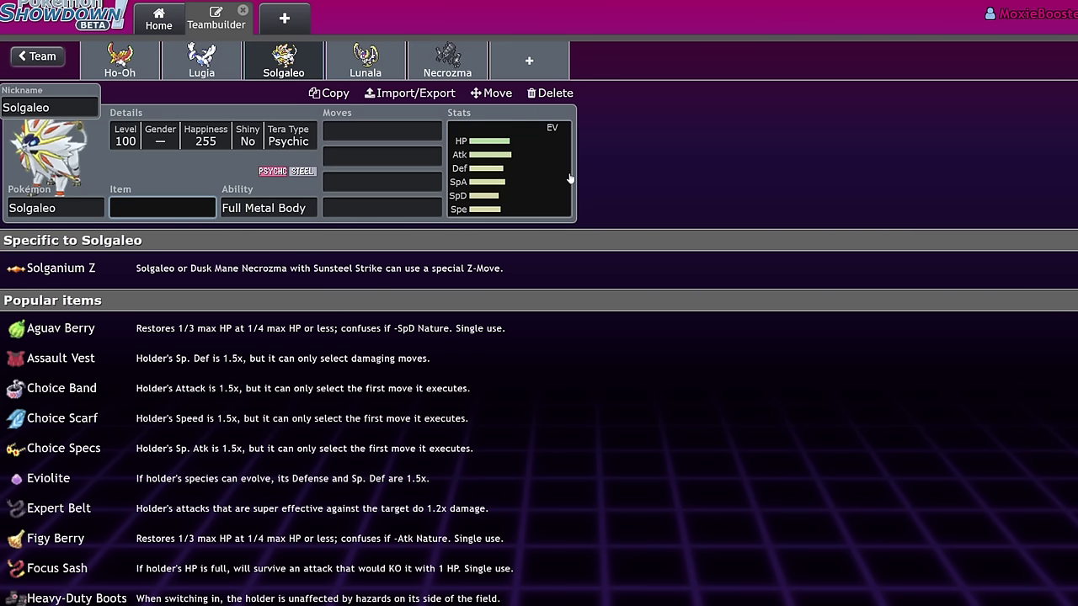
- Give Solgaleo a Life Orb, replacing a briefly chosen Weakness Policy
click(569, 178)
click(160, 209)
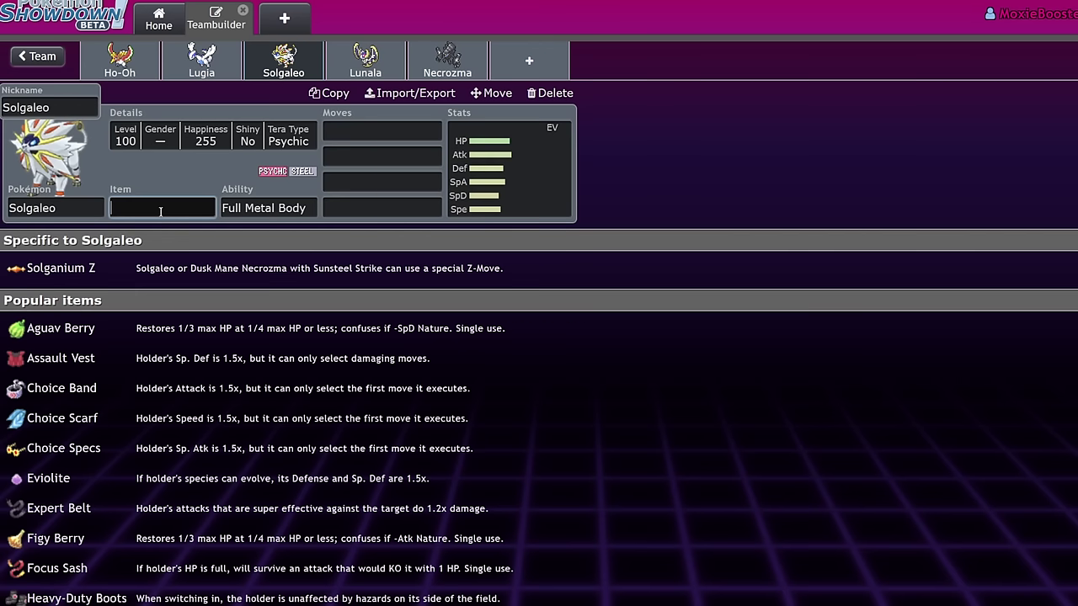
text(weak)
click(270, 268)
click(564, 172)
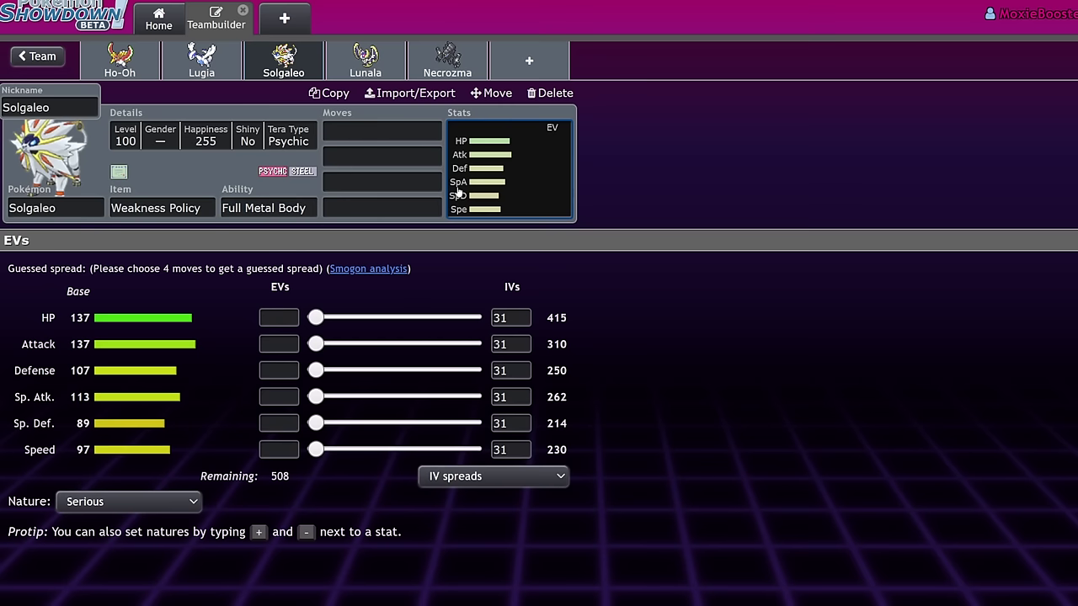
click(151, 211)
key(BackSpace)
text(life)
key(Return)
- Set Solgaleo's first move to Sunsteel Strike
click(381, 128)
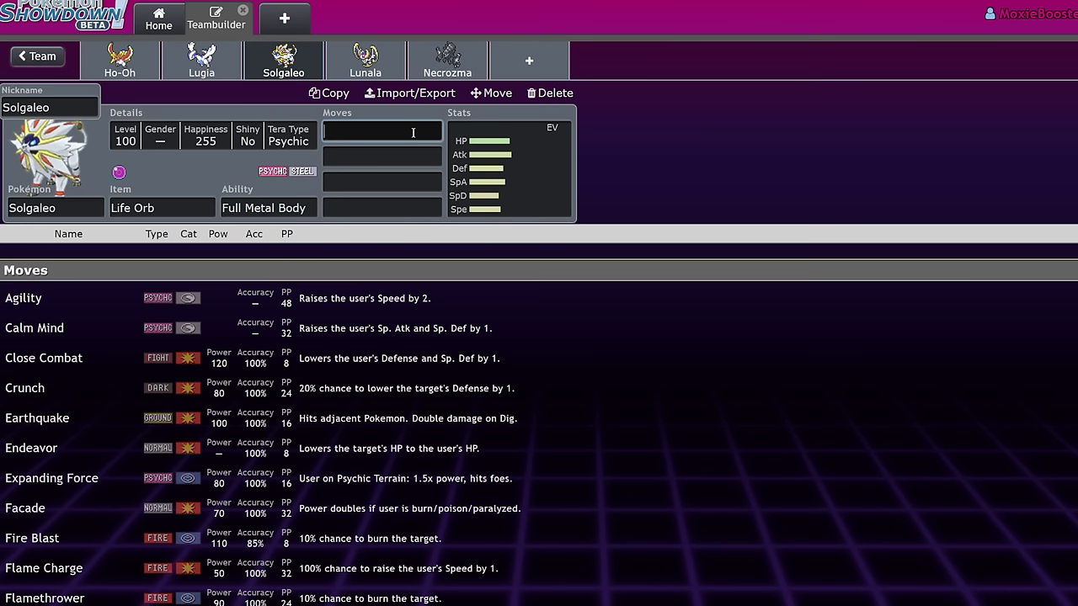
text(suns)
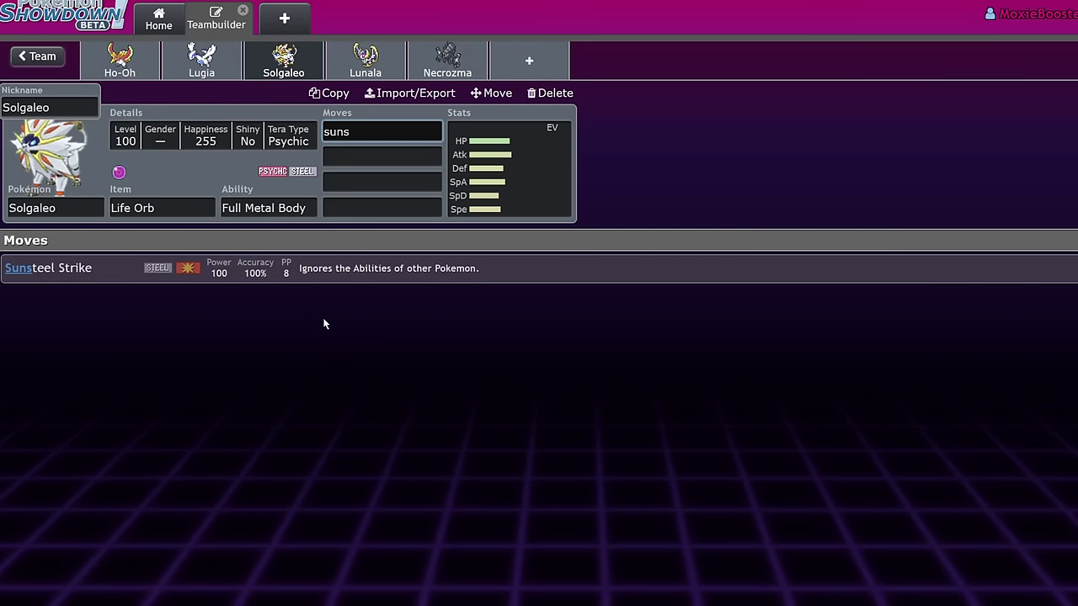
click(317, 274)
click(484, 206)
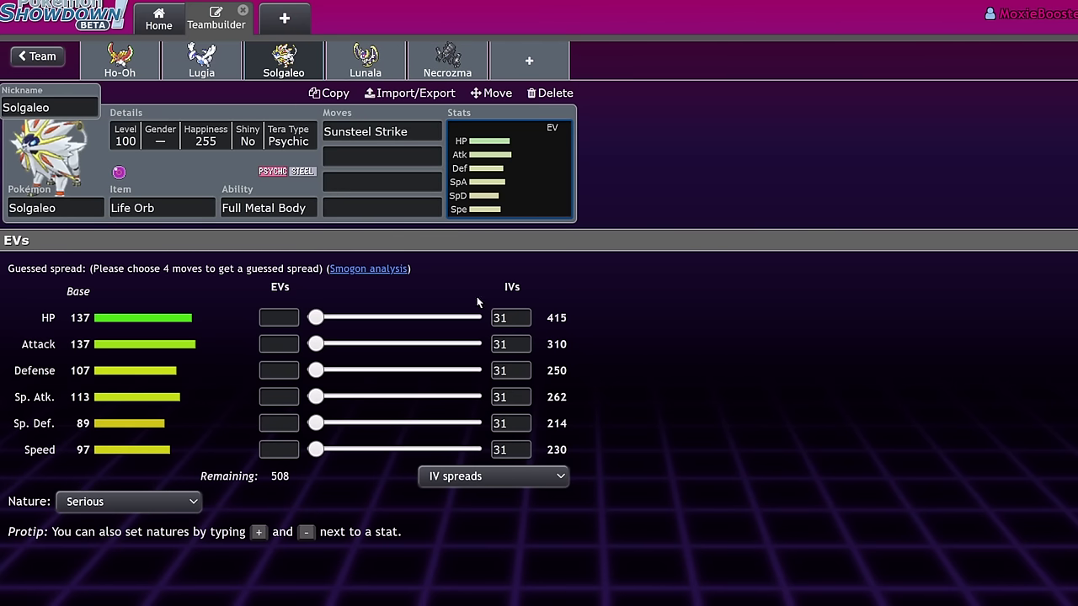
- Add Trick Room as Solgaleo's second move
click(364, 158)
text(strick)
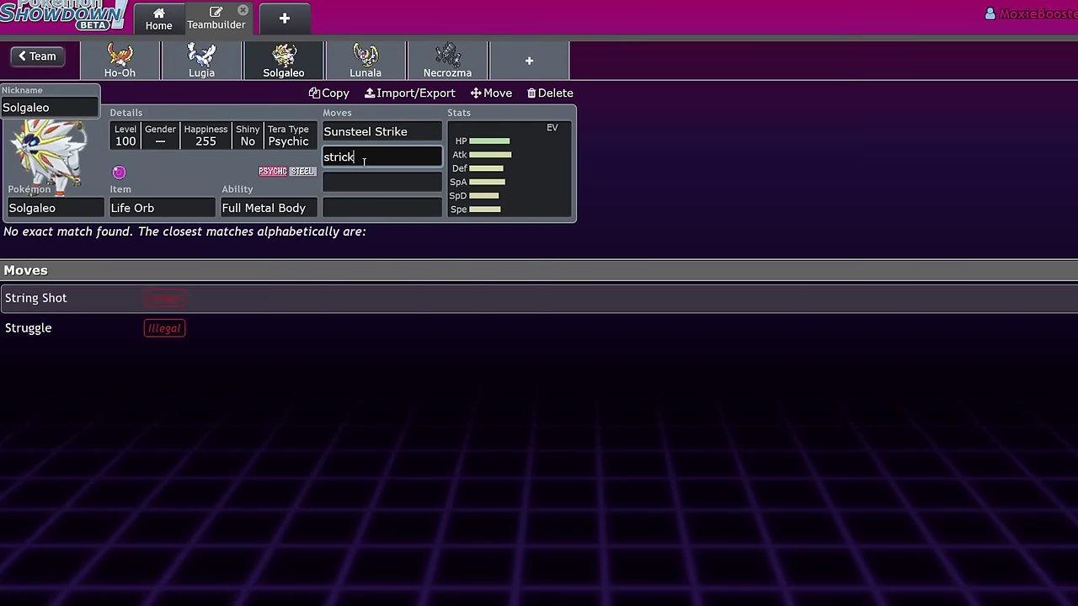
key(BackSpace)
key(BackSpace)
key(BackSpace)
key(BackSpace)
key(BackSpace)
key(BackSpace)
text(trick)
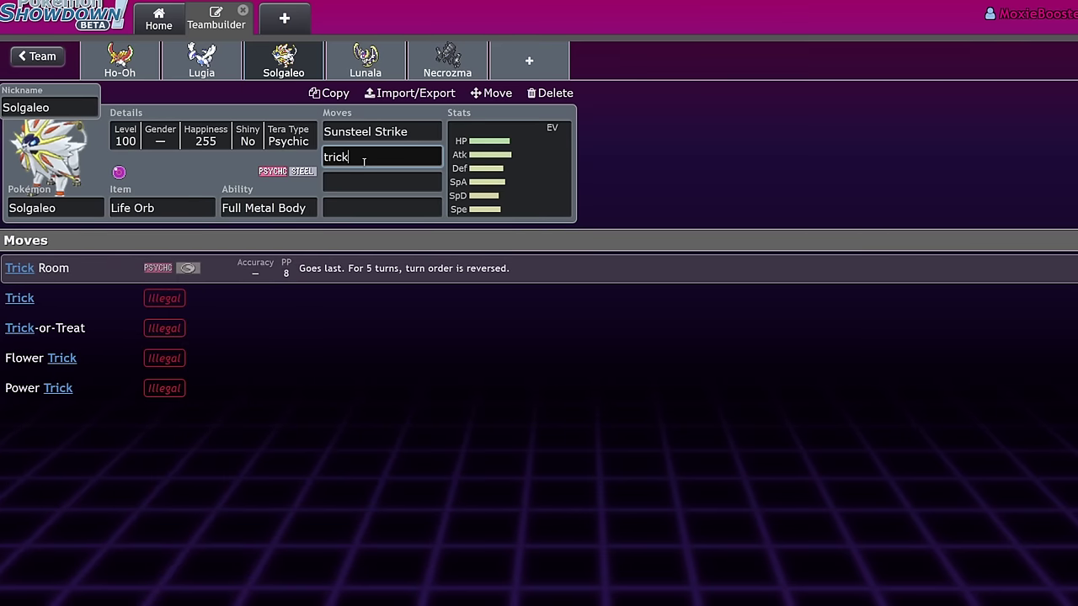
key(Return)
key(Down)
key(Down)
key(Down)
key(Down)
key(Down)
key(Down)
key(Down)
key(Down)
key(Down)
key(Down)
key(Down)
key(Down)
key(Down)
key(Down)
key(Down)
key(Down)
key(Down)
key(Down)
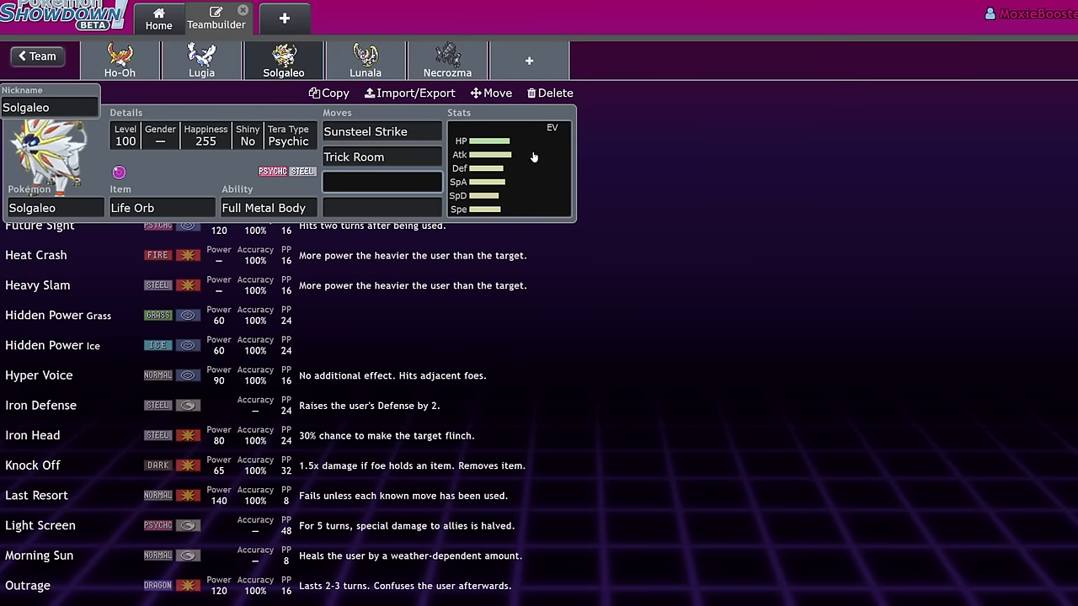
click(530, 181)
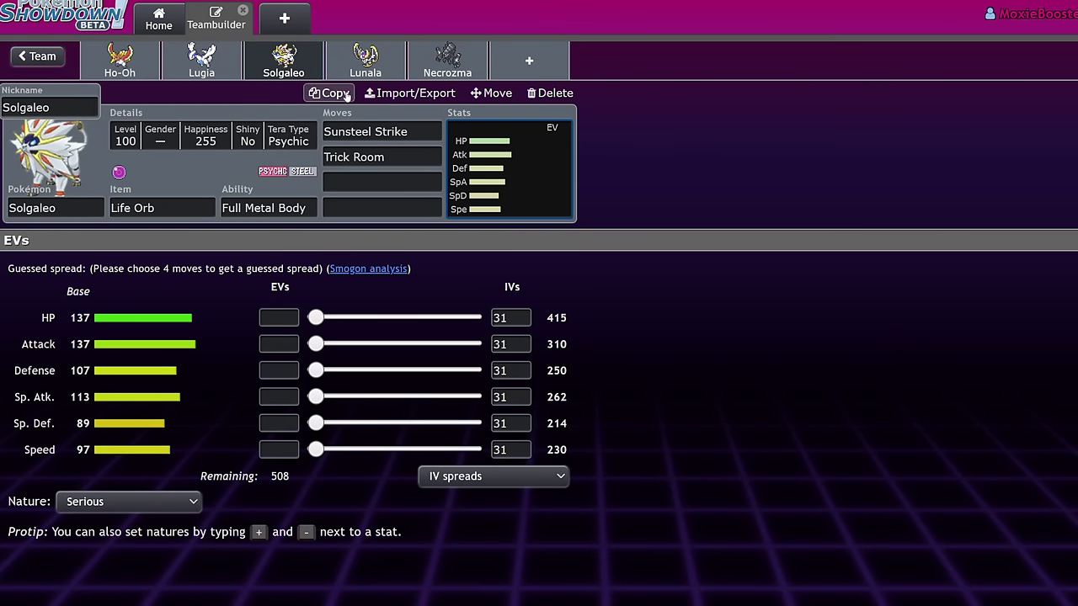
- Switch to Lunala's set and browse its item list without choosing an item
click(366, 61)
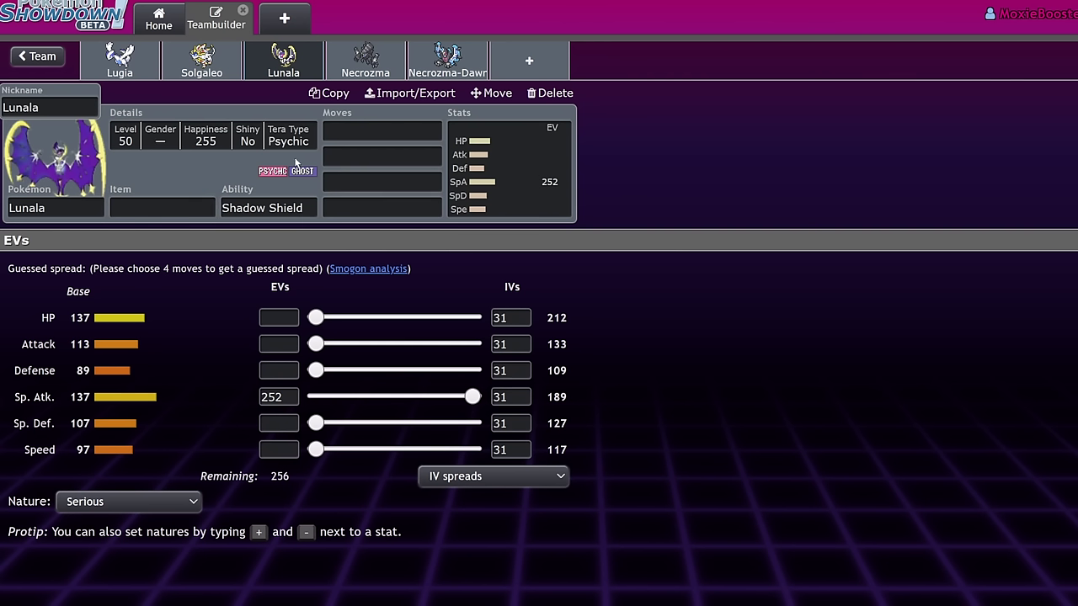
click(148, 212)
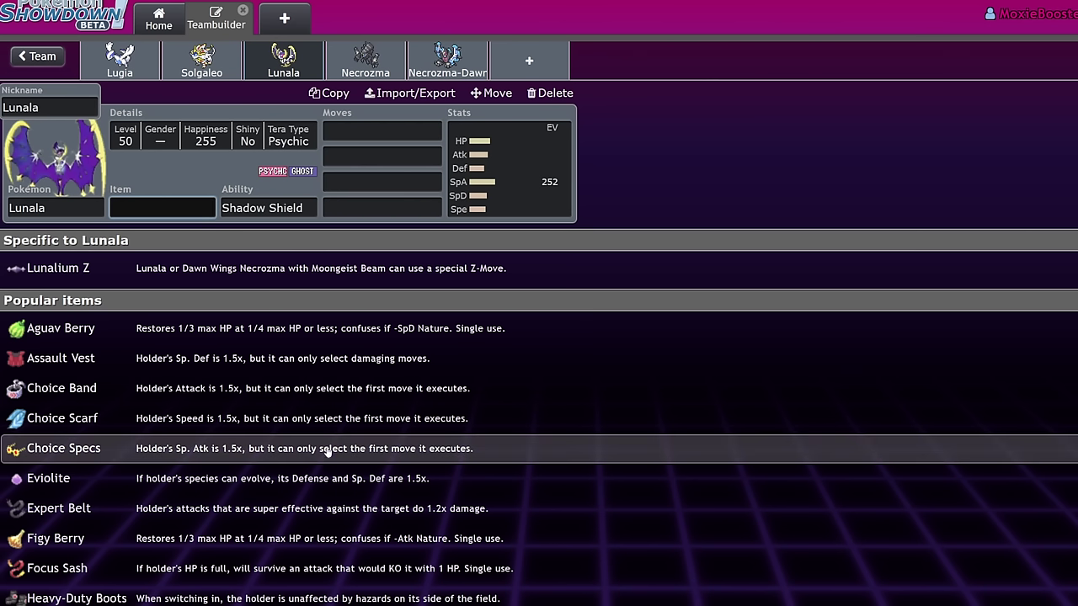
scroll(329, 455, down, 7)
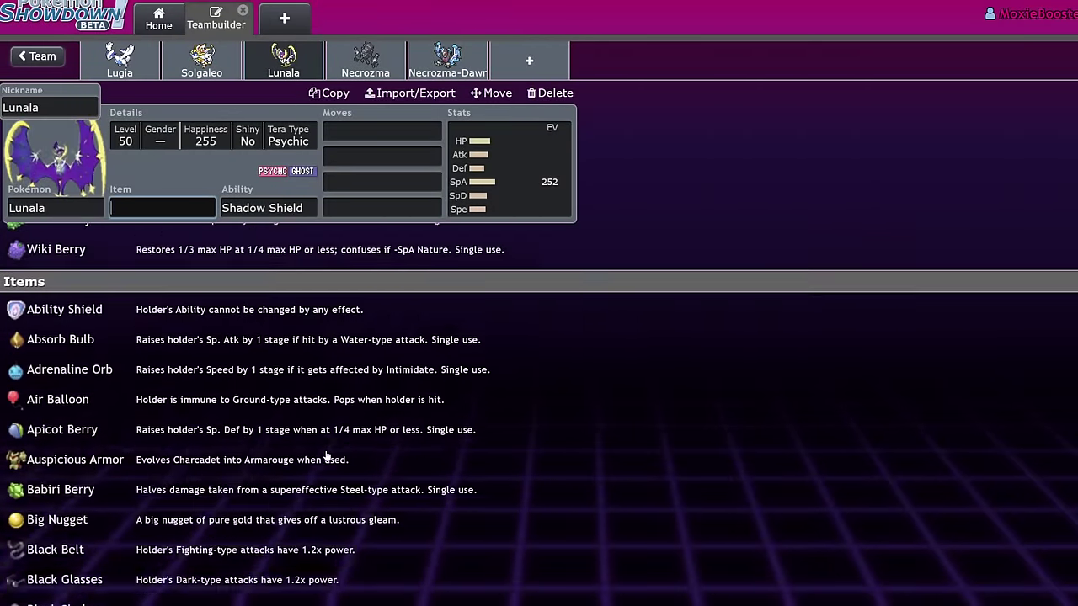
scroll(327, 455, up, 5)
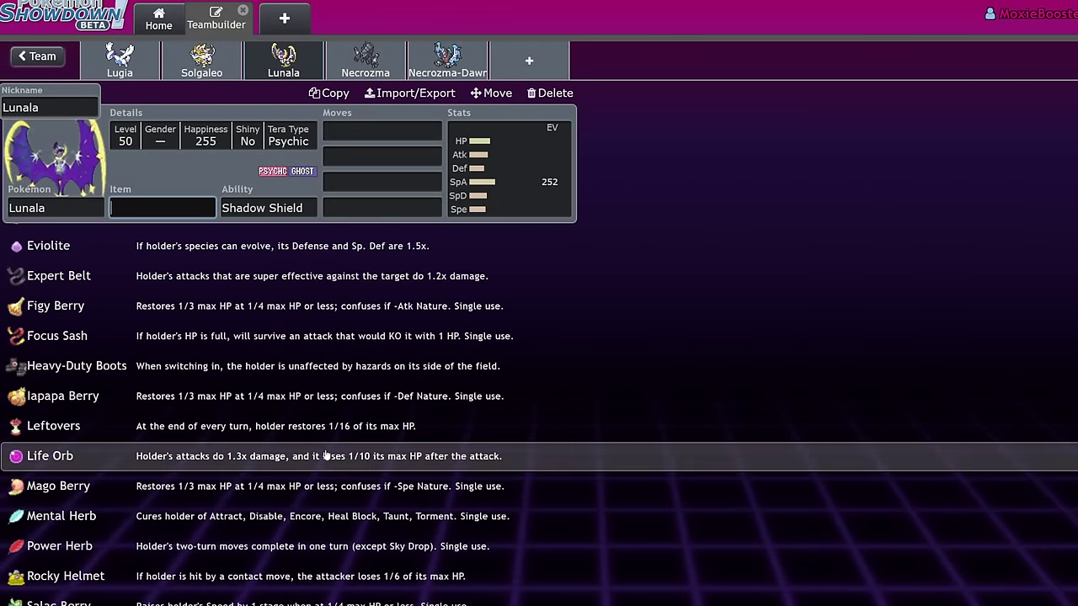
scroll(327, 455, up, 3)
scroll(327, 455, down, 1)
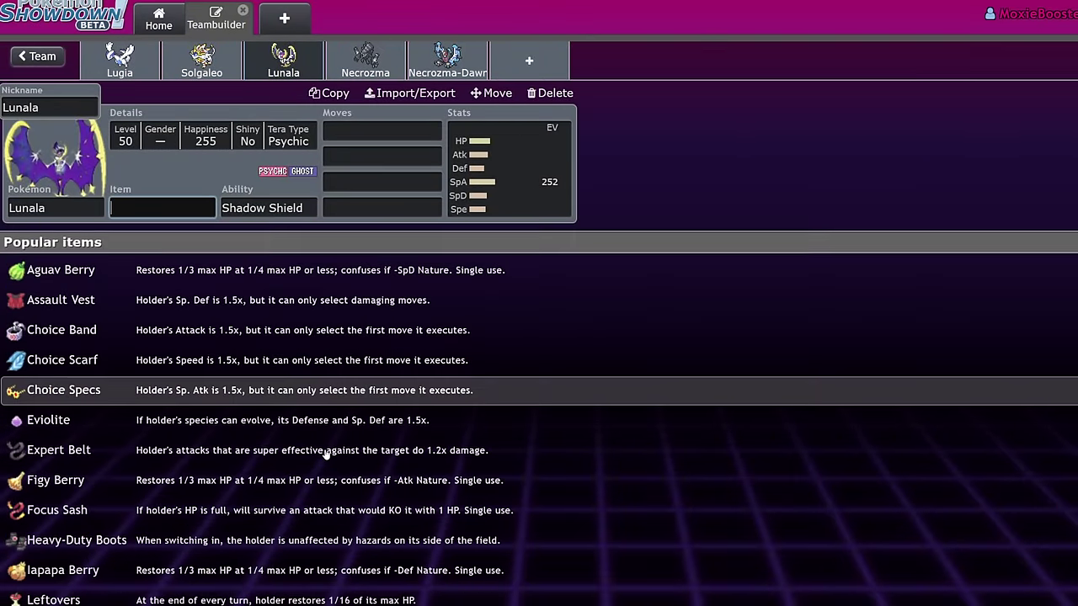
scroll(327, 455, down, 5)
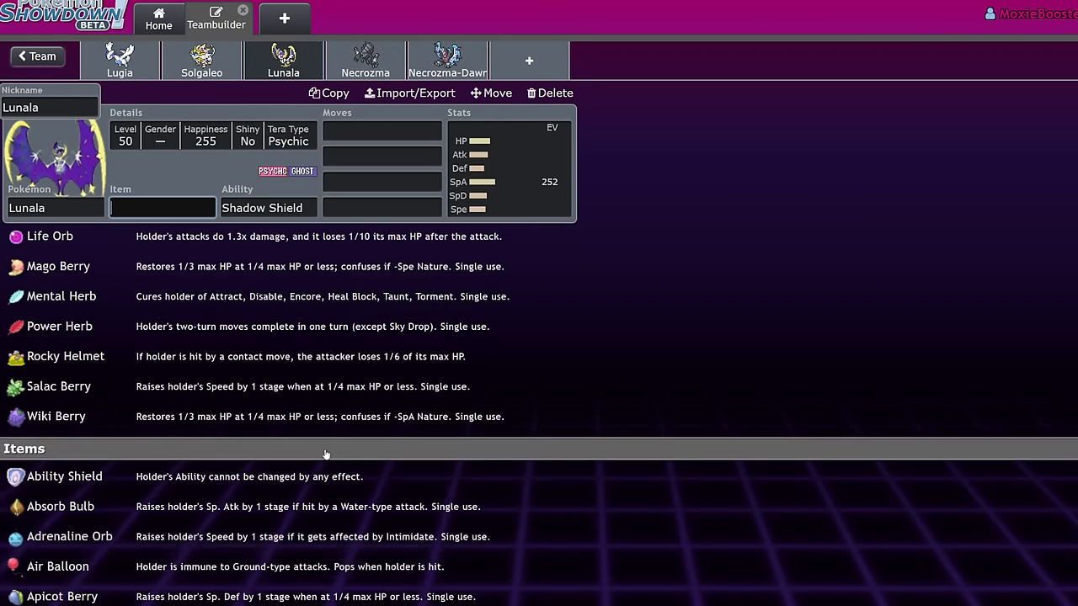
scroll(327, 455, down, 10)
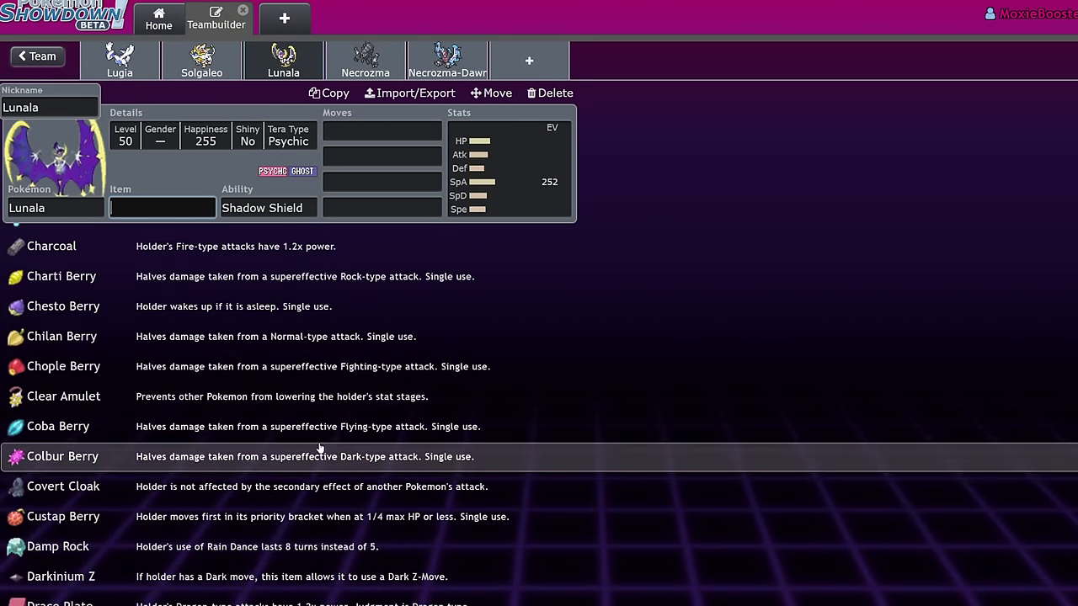
scroll(320, 446, down, 5)
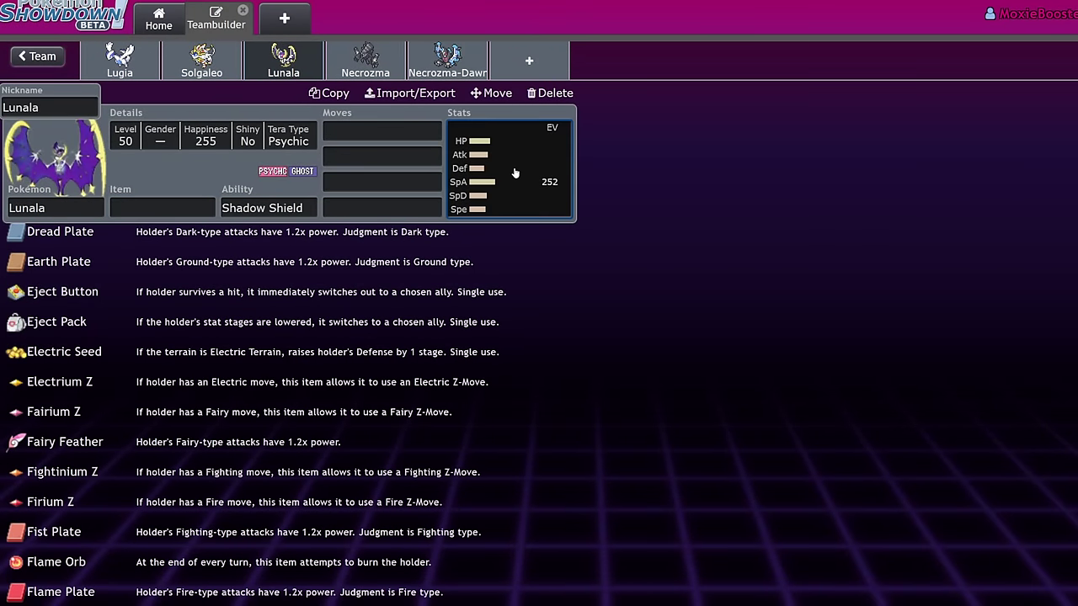
- Put 252 EVs into HP and set Trick Room as Lunala's first move
click(515, 173)
drag(316, 317, 473, 317)
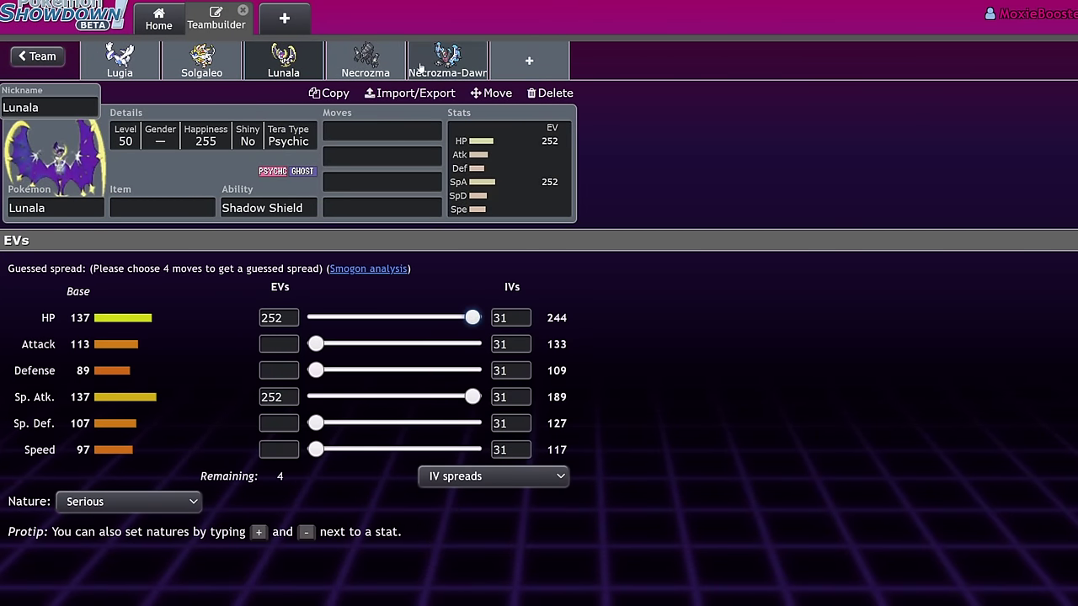
click(378, 130)
text(trick)
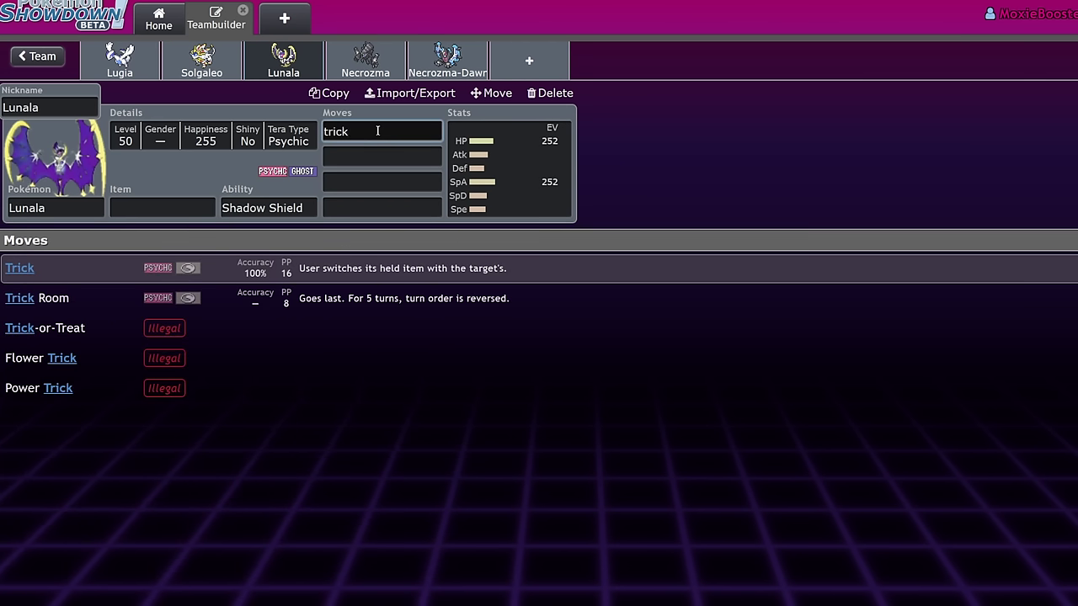
click(457, 302)
- Move Lunala's HP EVs back to 0 and give it 12 Speed EVs
click(546, 141)
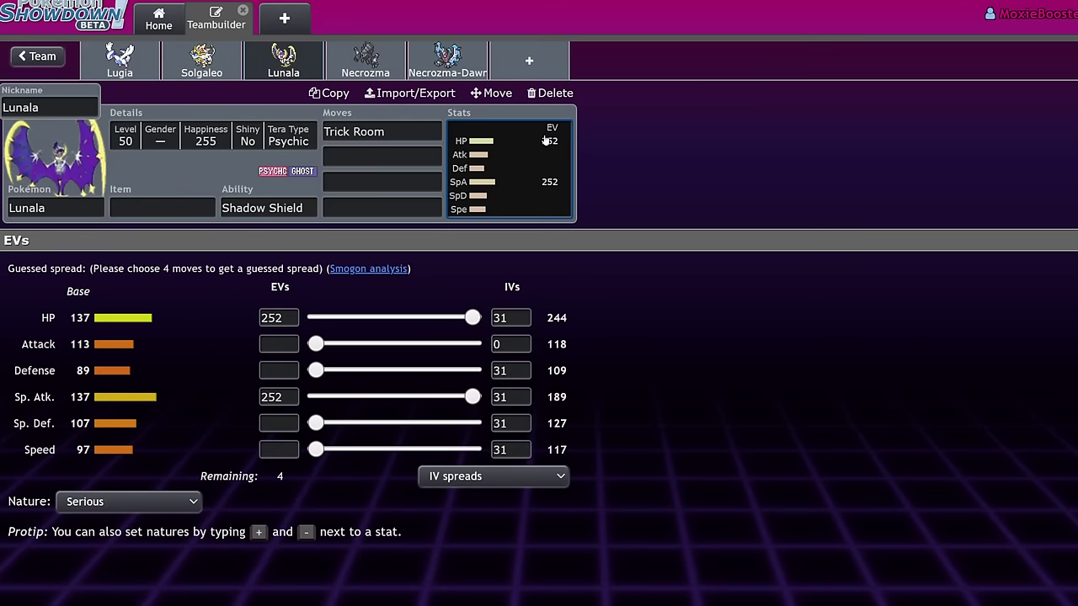
drag(315, 450, 318, 450)
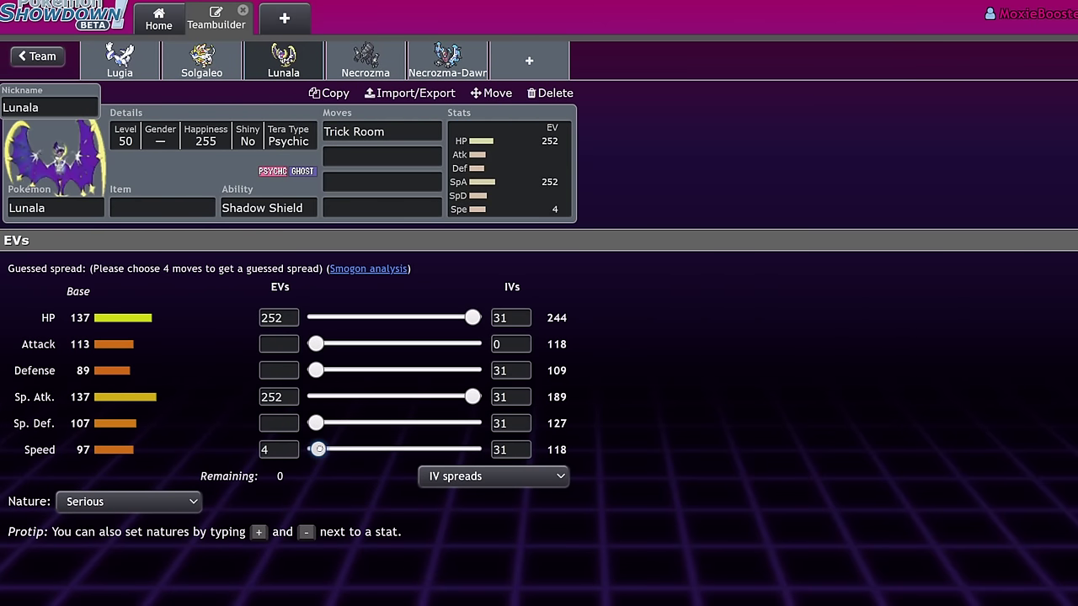
drag(472, 317, 316, 317)
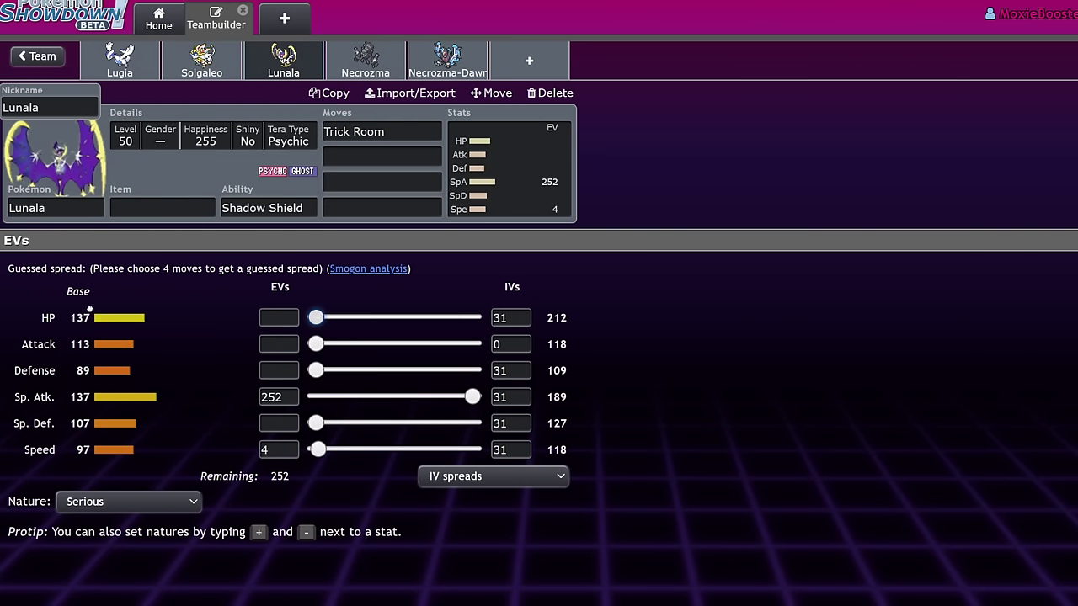
drag(317, 449, 323, 449)
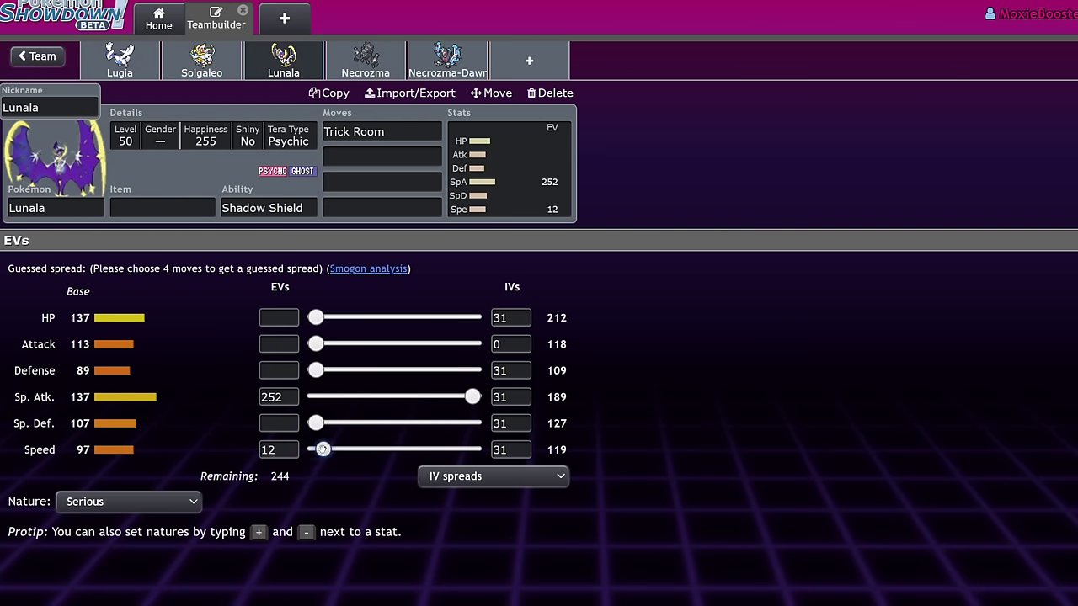
- Add Moongeist Beam as Lunala's second move
click(378, 153)
text(moo)
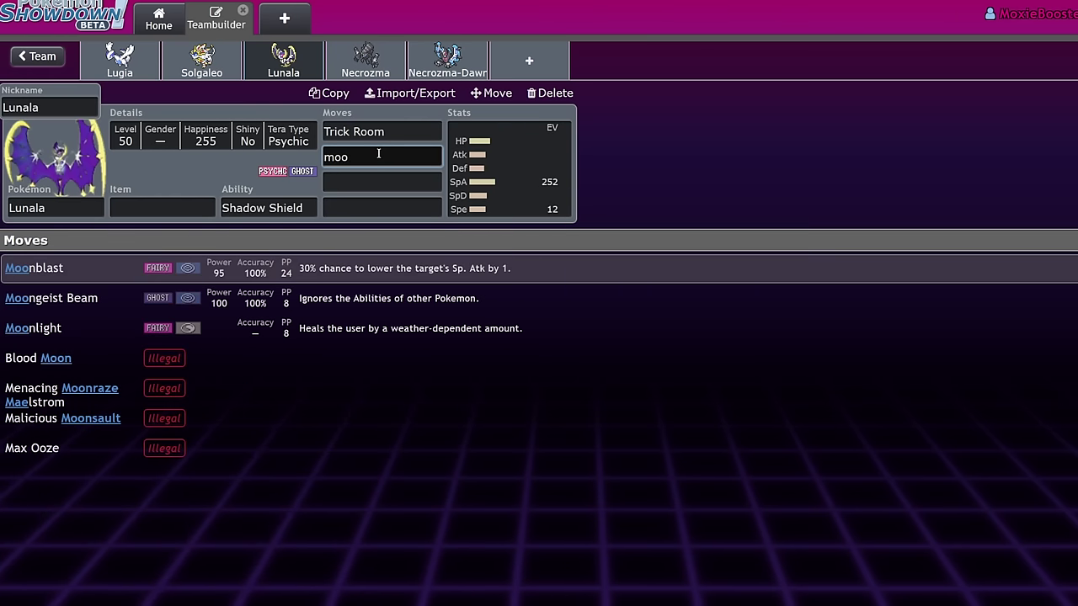
click(368, 300)
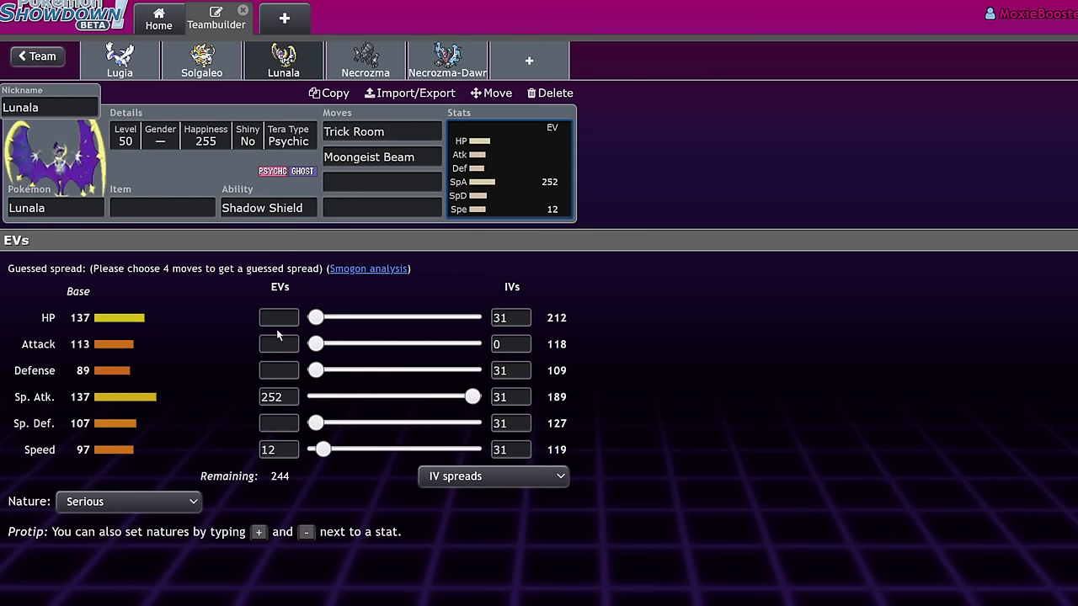
- Move to Necrozma-Dusk-Mane's set and give it Weakness Policy
click(329, 74)
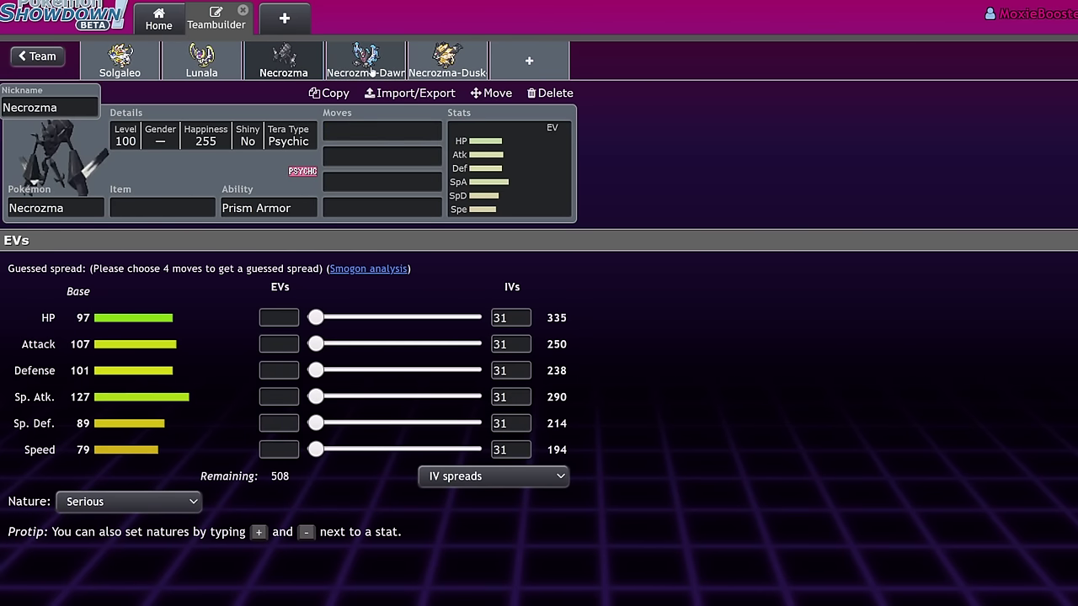
click(330, 74)
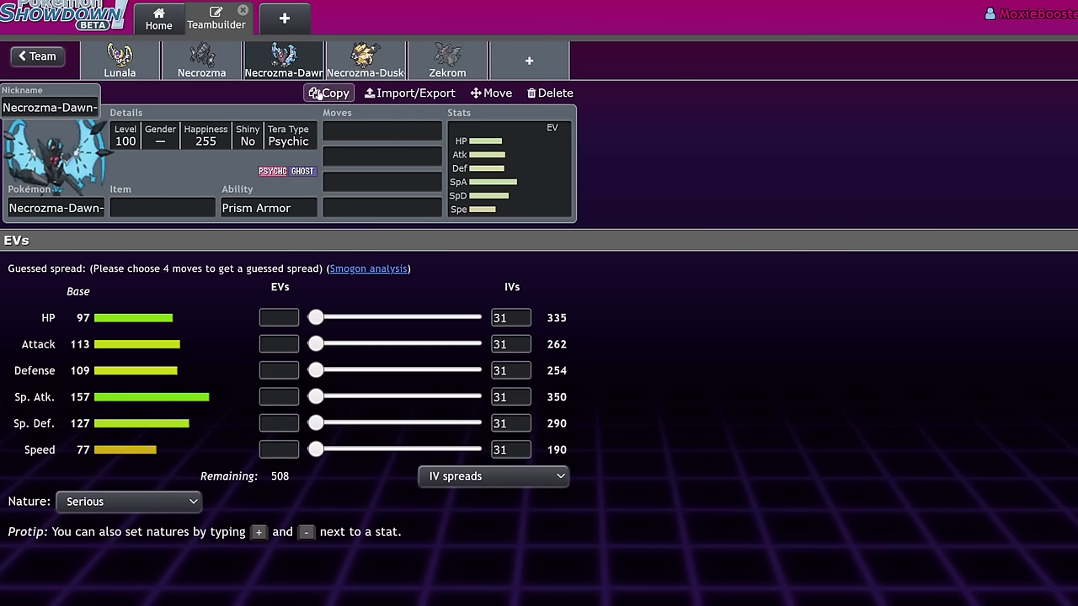
click(345, 72)
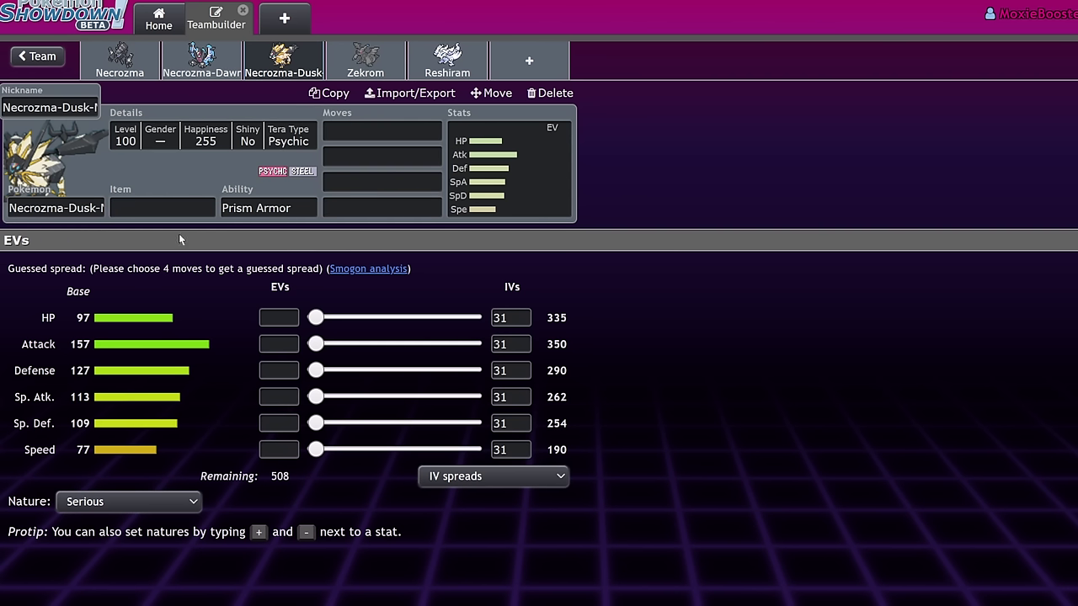
click(169, 206)
text(wea)
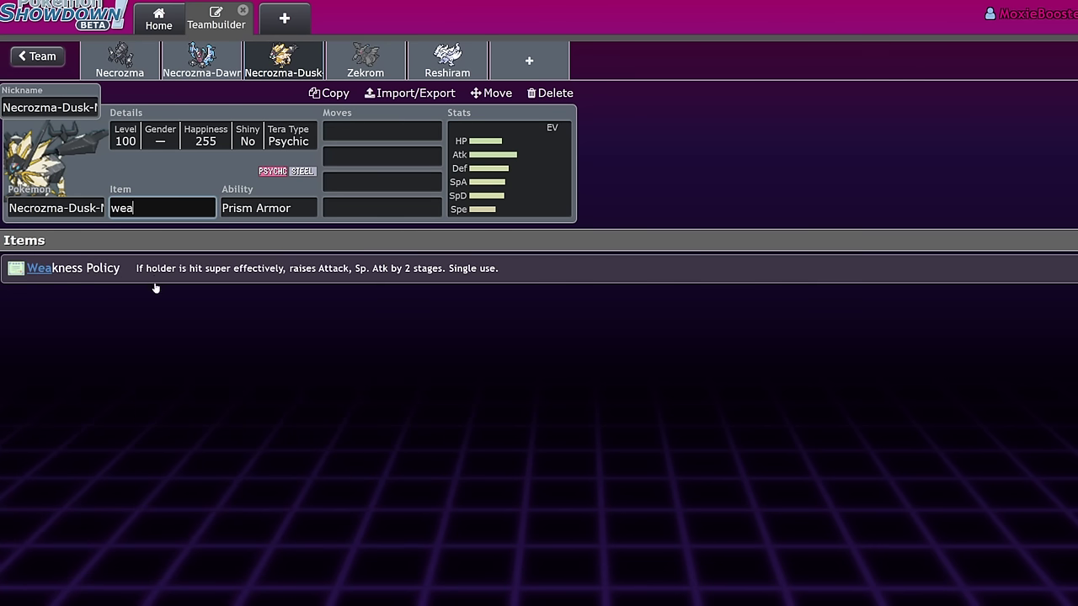
click(157, 268)
- Check Necrozma's empty EV spread and its Prism Armor ability
click(525, 179)
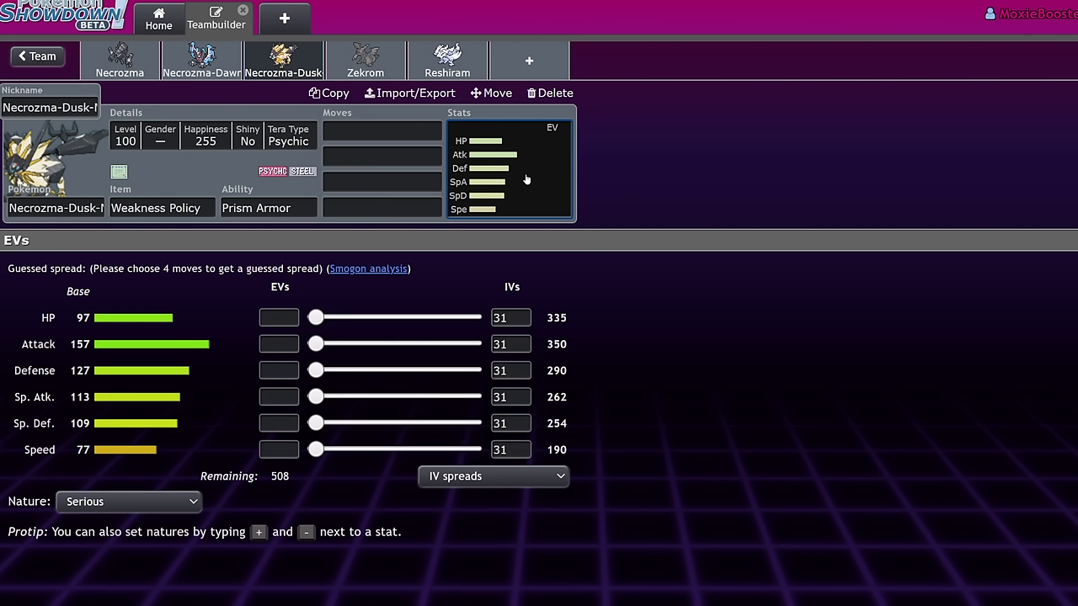
click(266, 344)
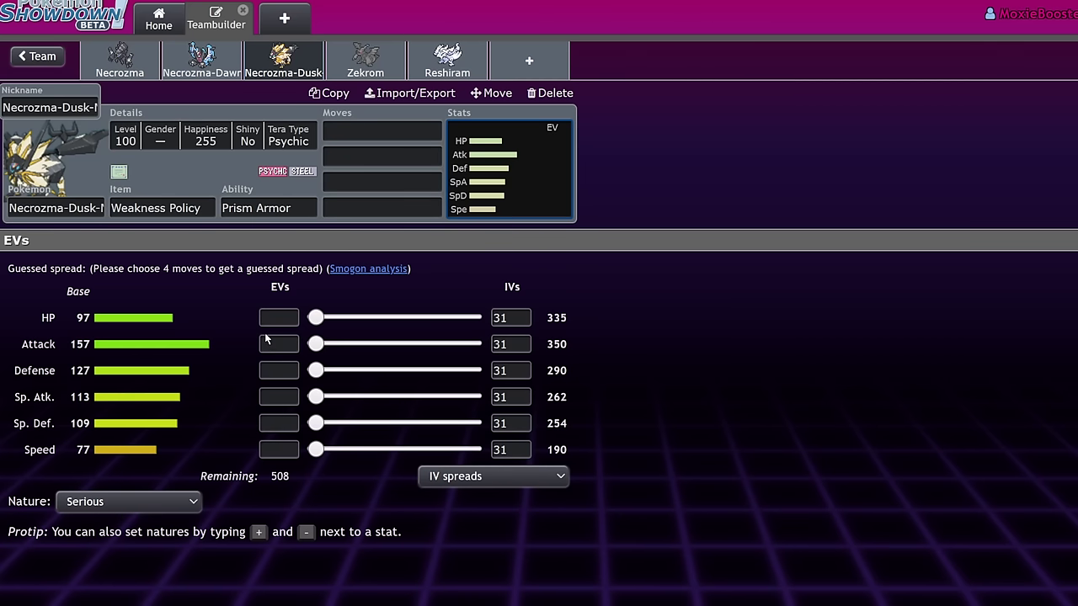
click(298, 204)
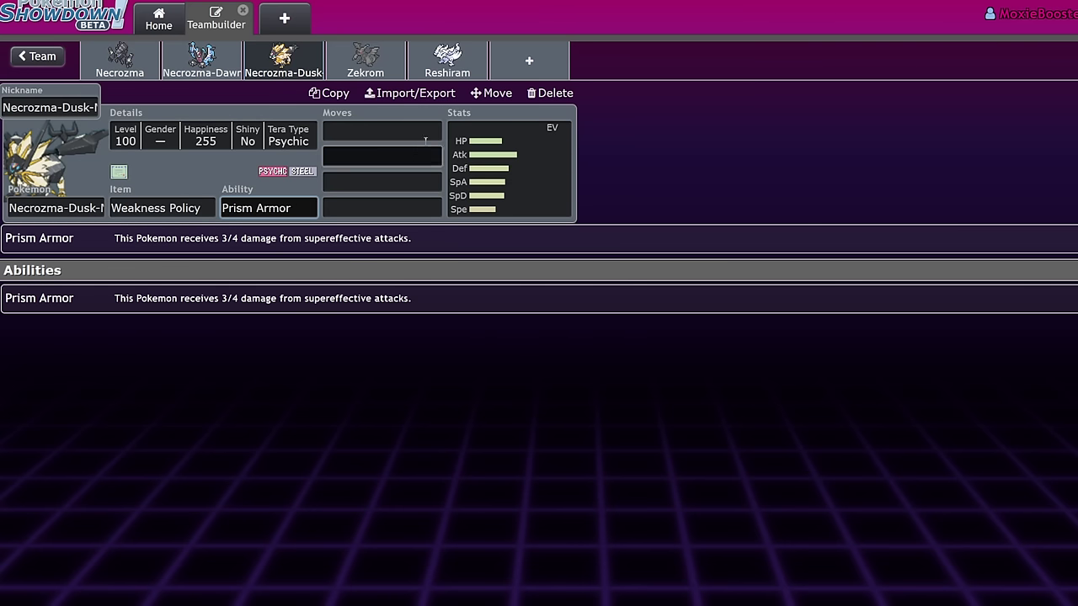
- Review Zekrom, Reshiram, Kyurem, Kyurem-Black and Kyurem-White's EVs, then return to the team list
click(379, 57)
click(379, 56)
click(401, 56)
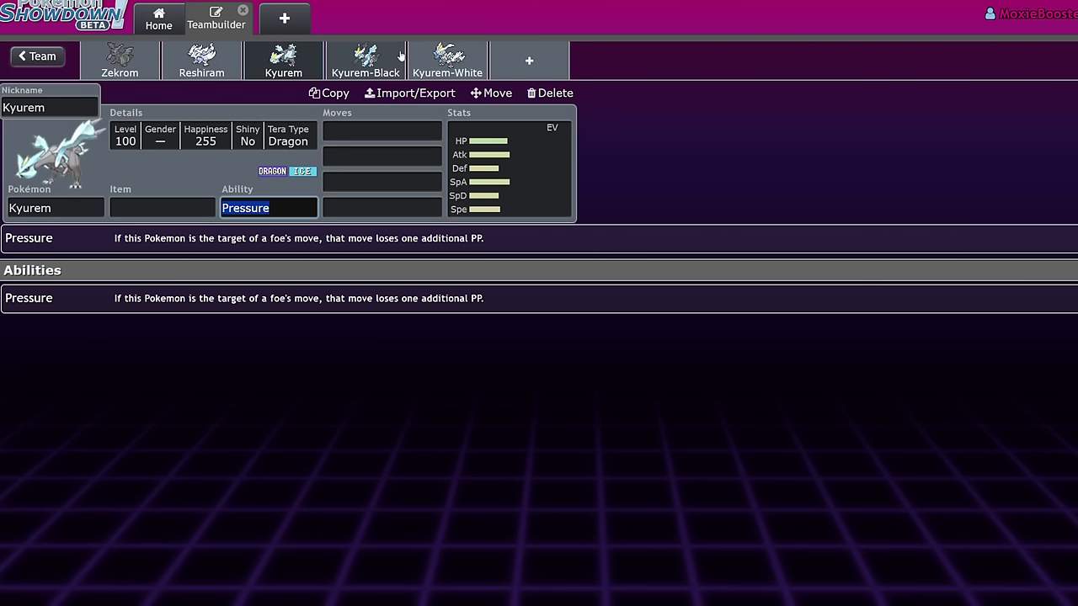
click(401, 55)
click(447, 57)
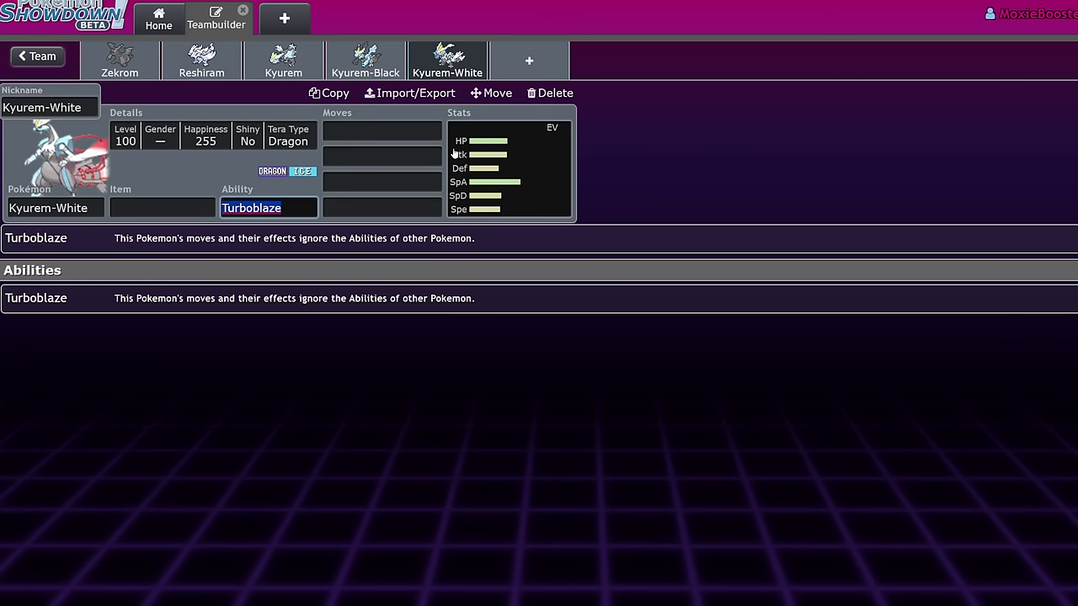
click(482, 173)
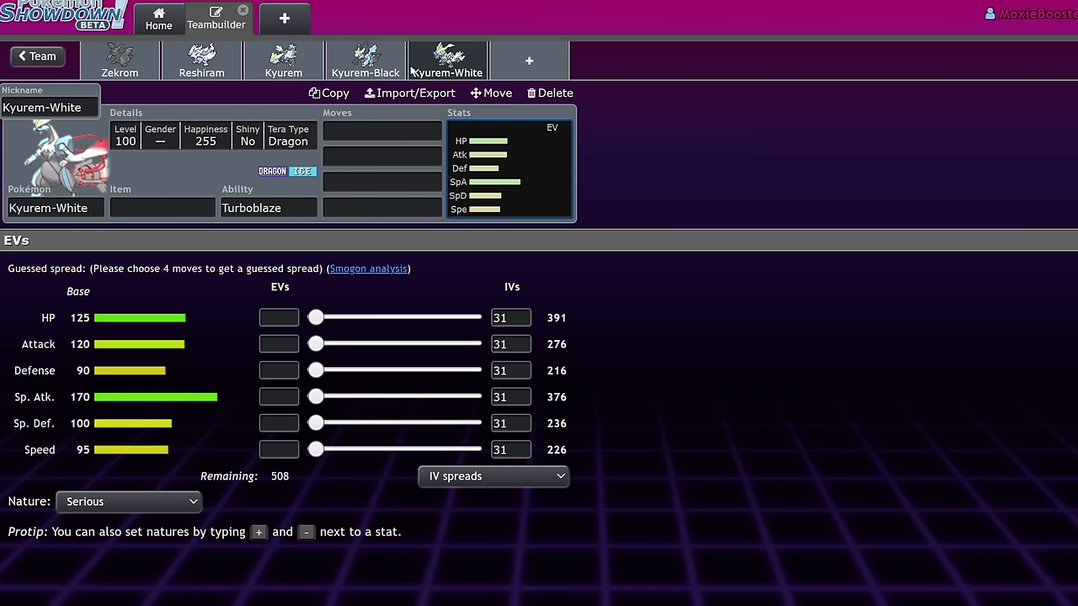
click(25, 56)
click(25, 56)
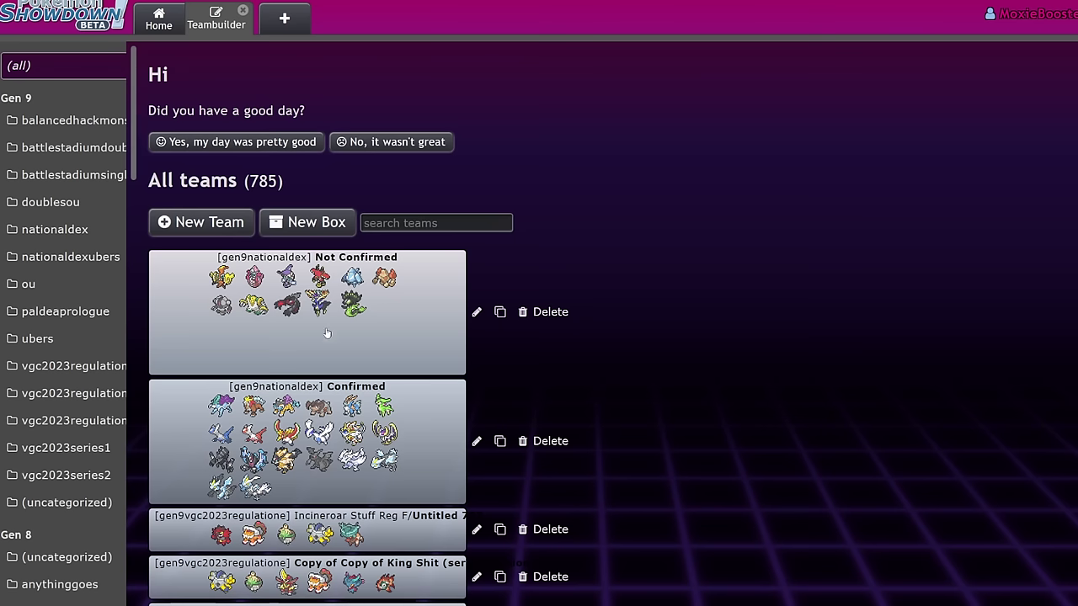
- Open the Not Confirmed team, browse Tapu Koko, Lele, Fini and Bulu, and scroll the overview
click(286, 335)
click(517, 265)
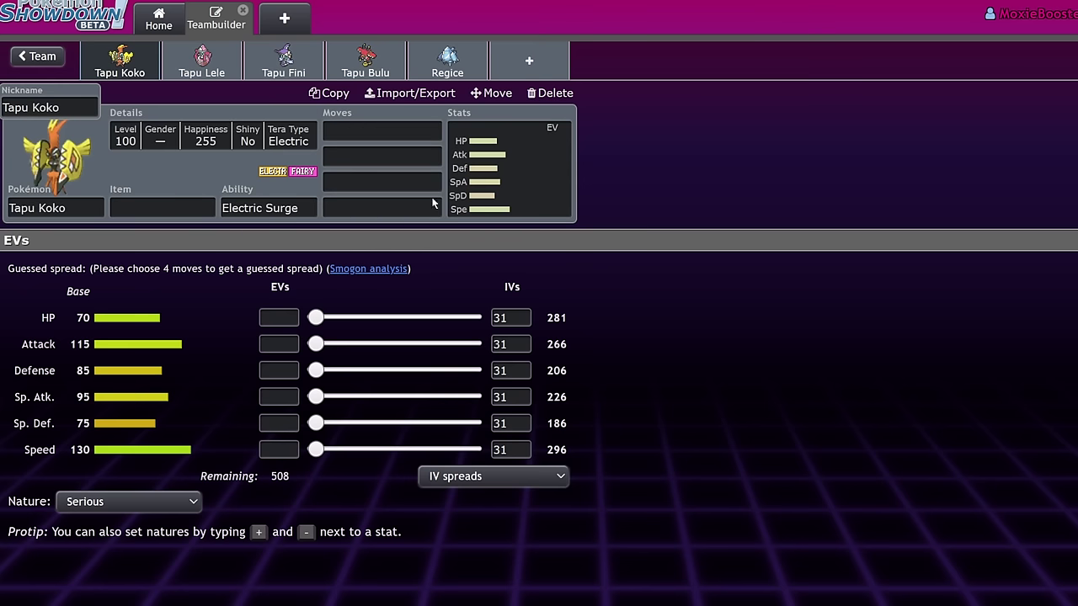
click(202, 63)
click(284, 63)
click(365, 67)
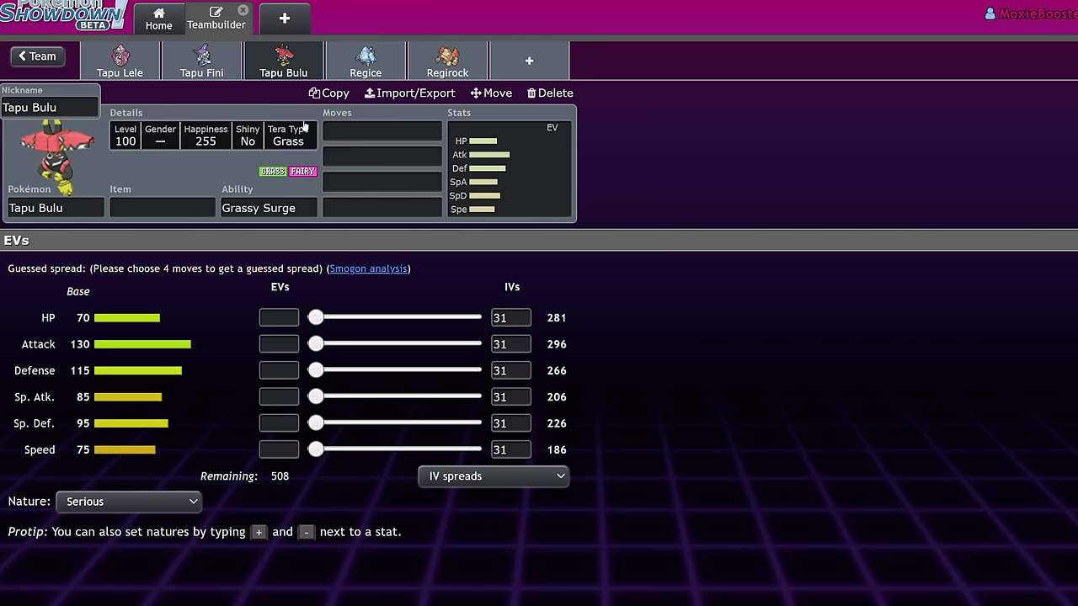
click(23, 64)
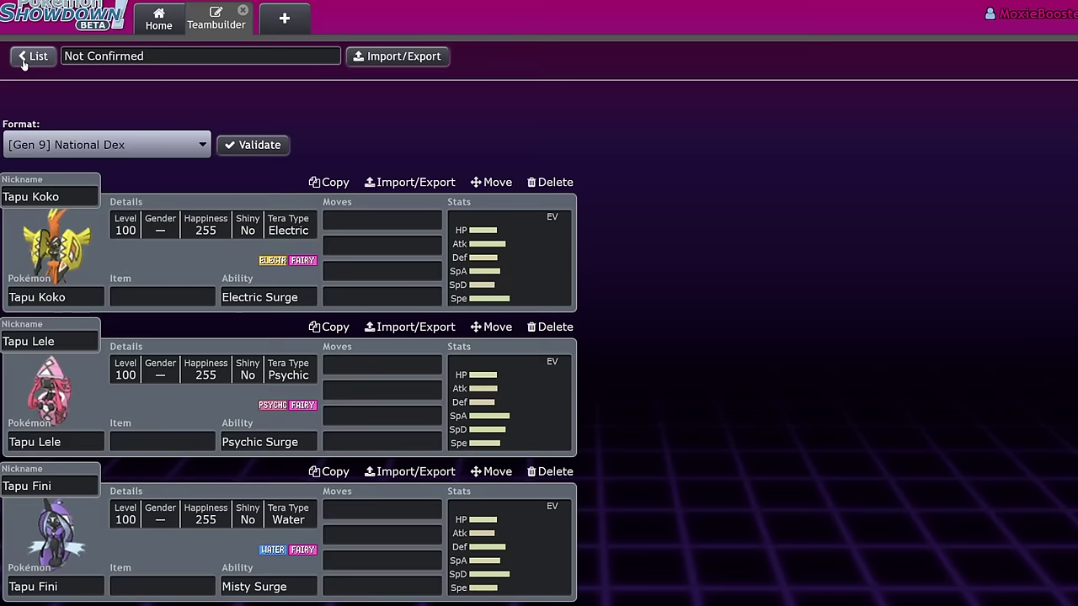
scroll(385, 469, down, 15)
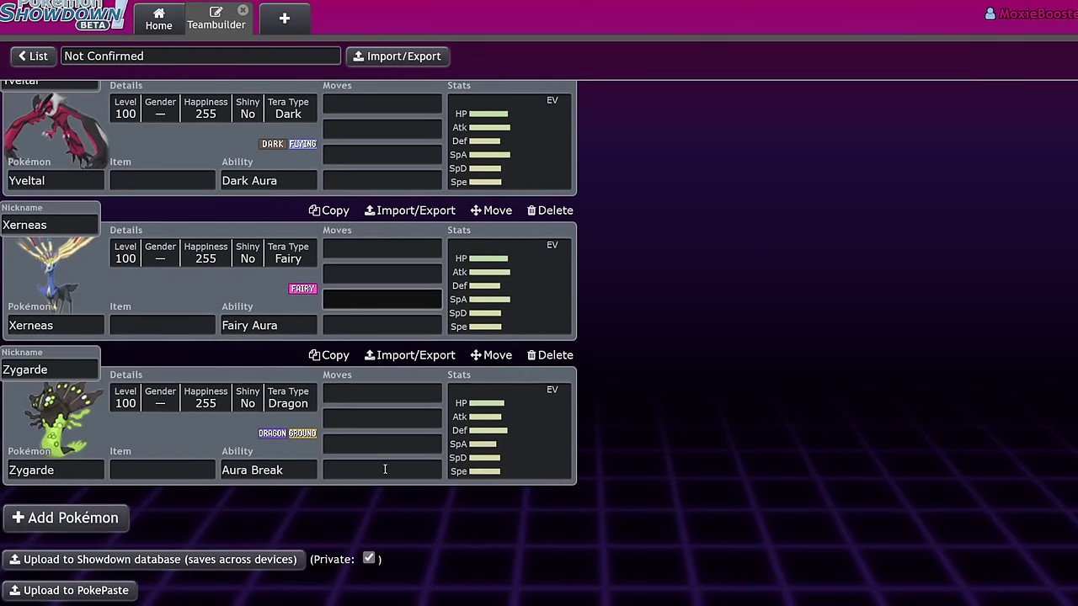
scroll(385, 469, up, 15)
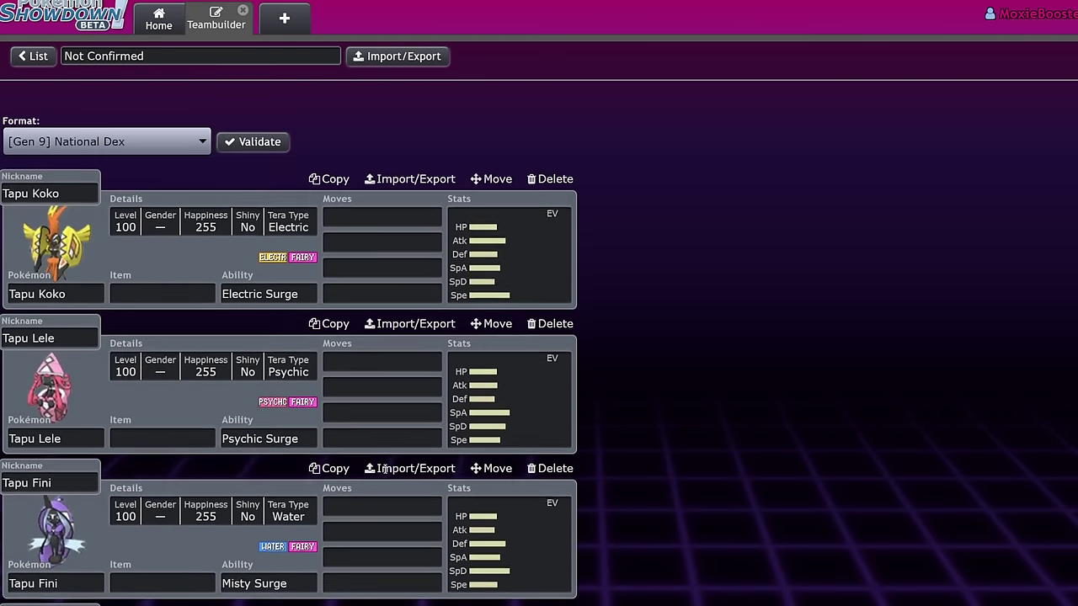
- View Tapu Koko's EV spread, then switch to Tapu Fini's set
click(566, 249)
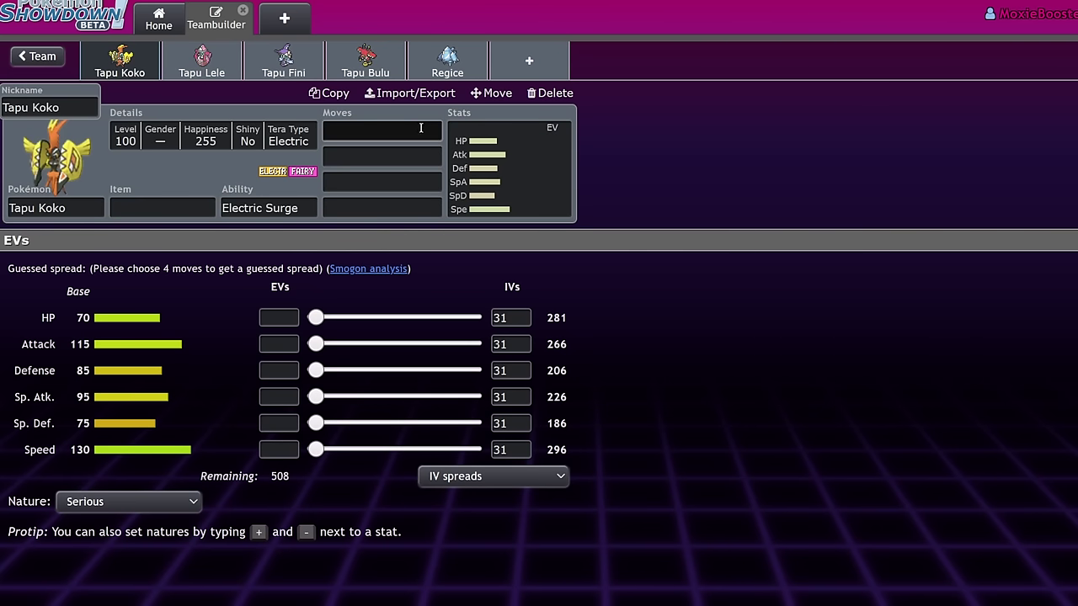
click(276, 73)
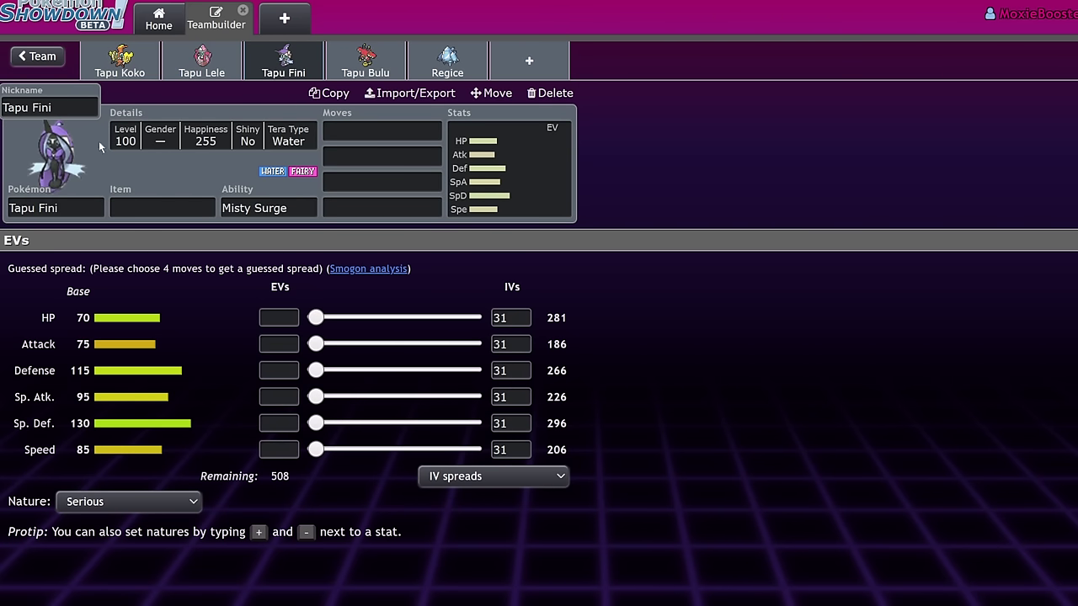
- Set Tapu Fini to level 50 with 252 HP and 12 Speed EVs
drag(315, 317, 473, 318)
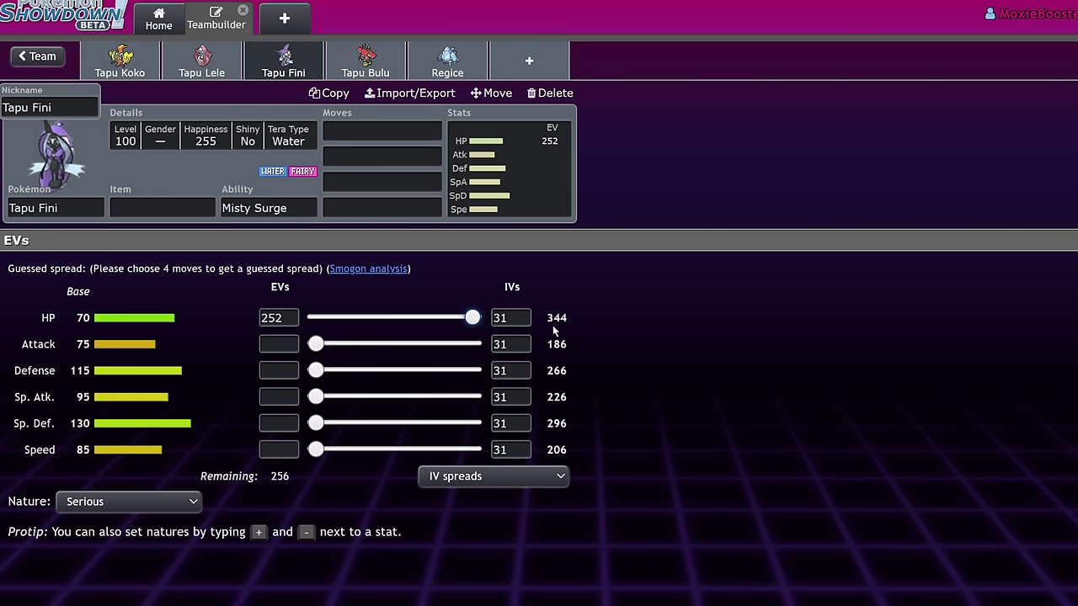
click(164, 140)
double_click(118, 262)
text(50)
click(550, 155)
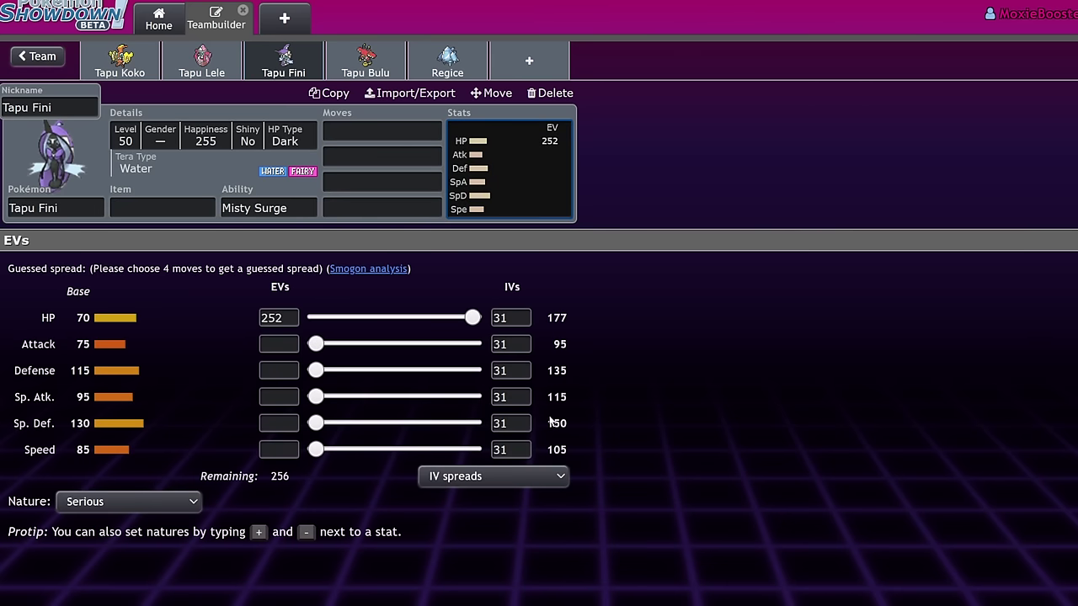
drag(317, 450, 323, 449)
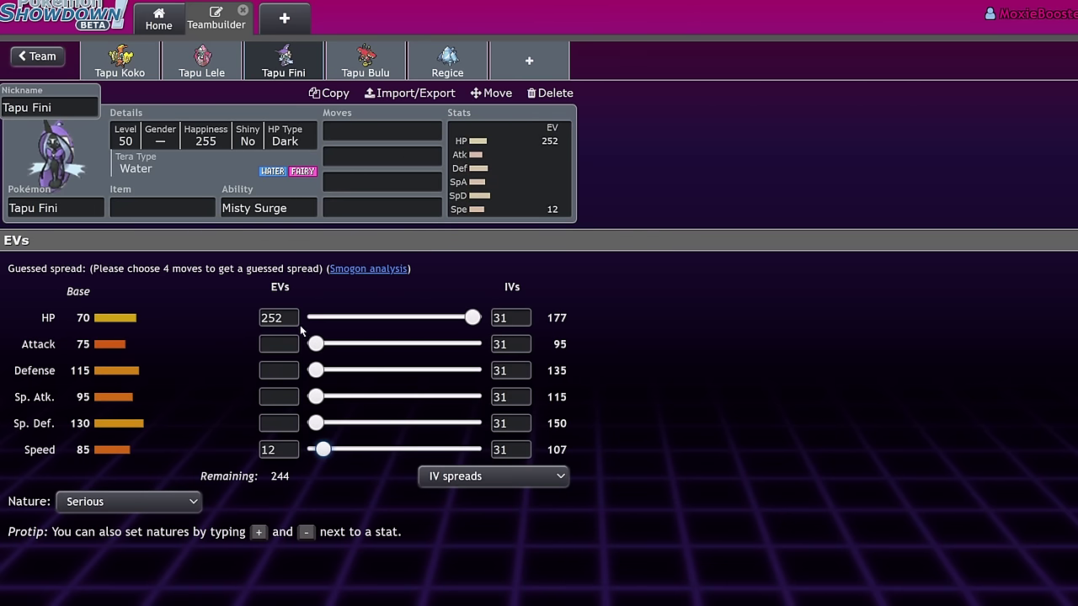
- Give Tapu Fini Icy Wind, Muddy Water, Calm Mind and Moonblast
click(350, 133)
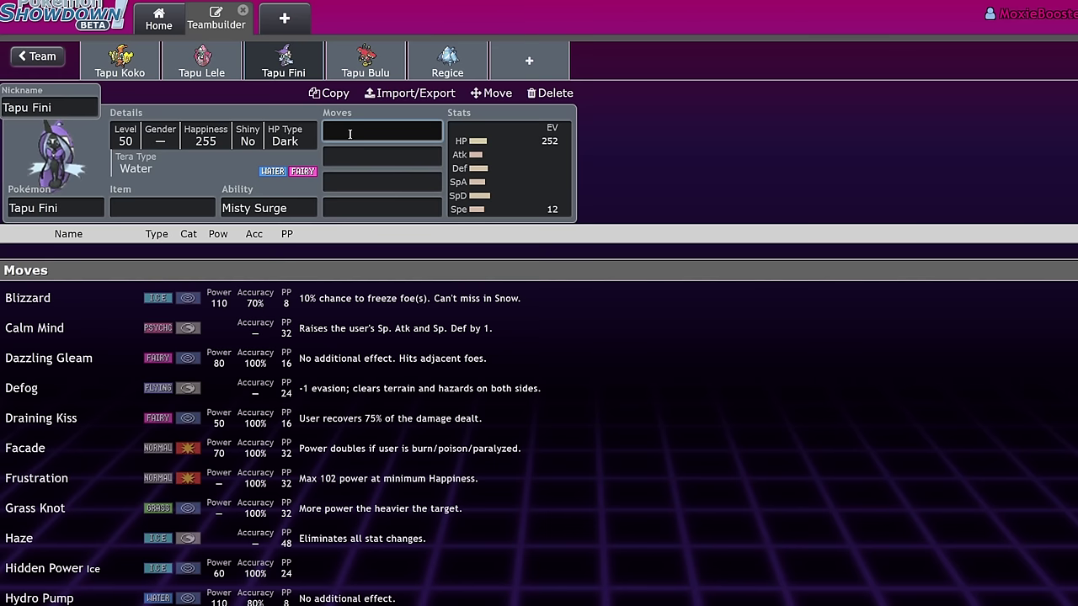
text(icy wi)
key(Return)
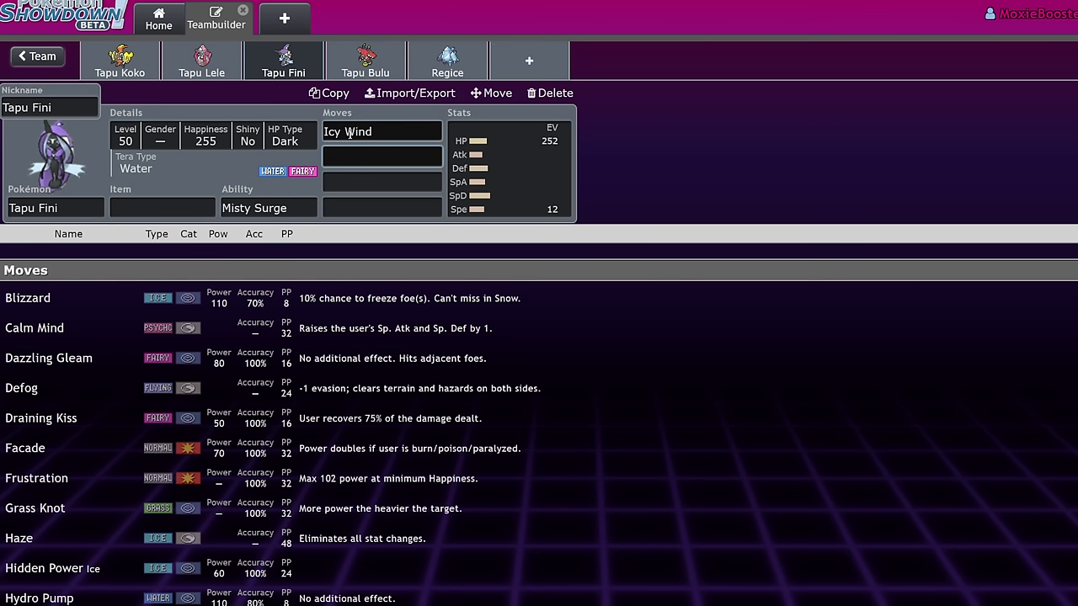
text(mudd)
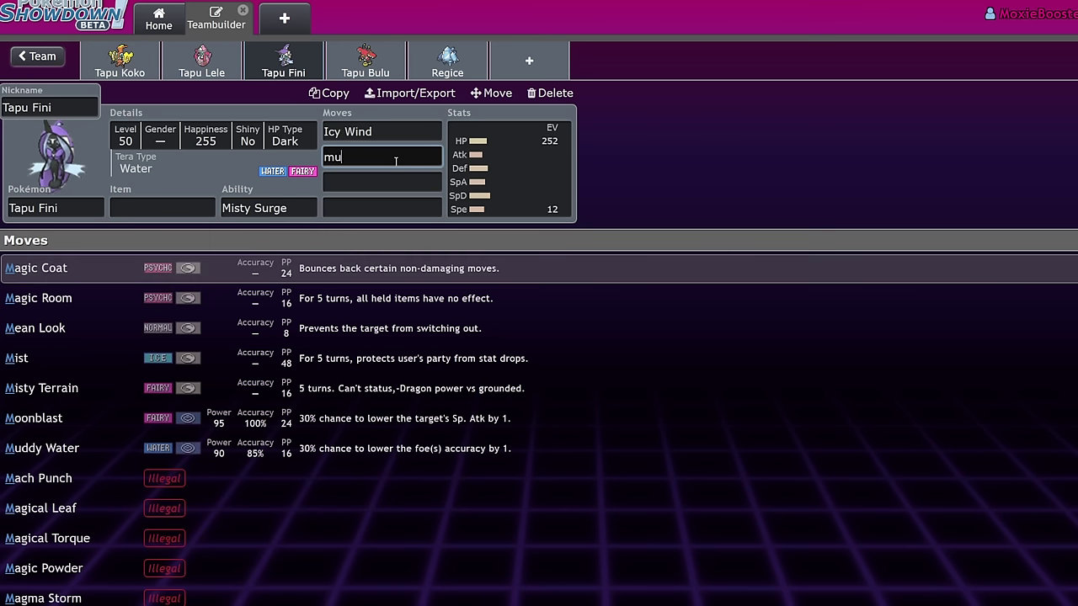
click(305, 270)
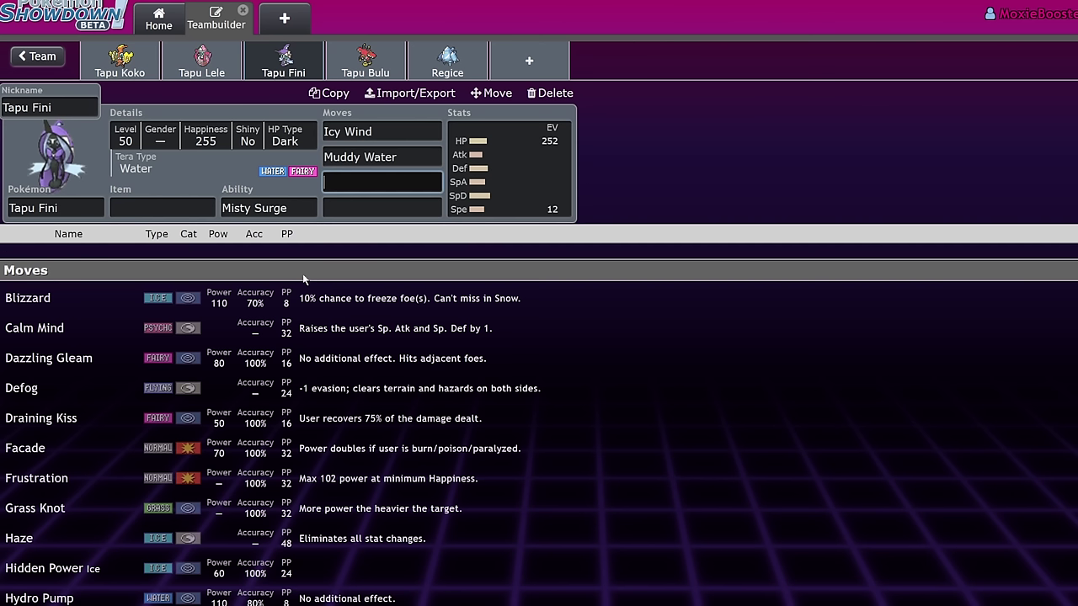
text(calm)
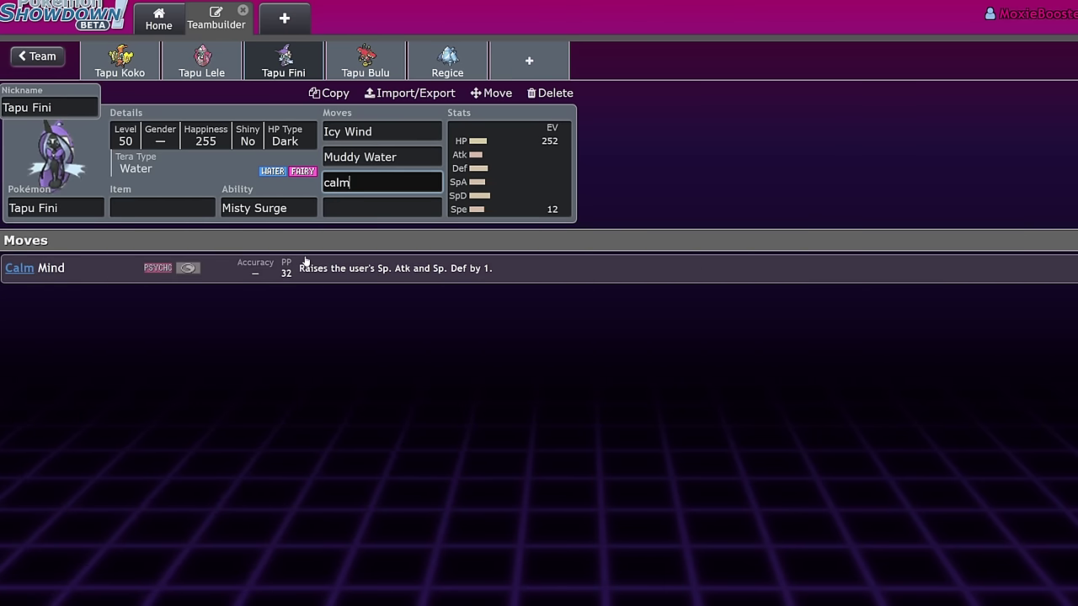
click(360, 268)
text(moo)
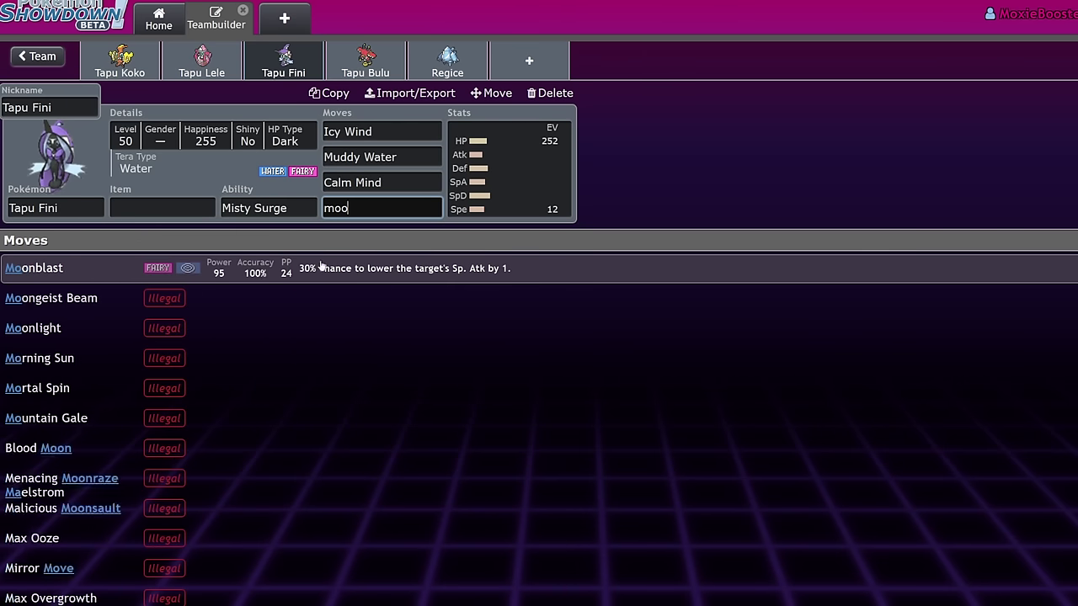
click(160, 283)
- Replace Icy Wind with Protect in Tapu Fini's first move slot
click(354, 127)
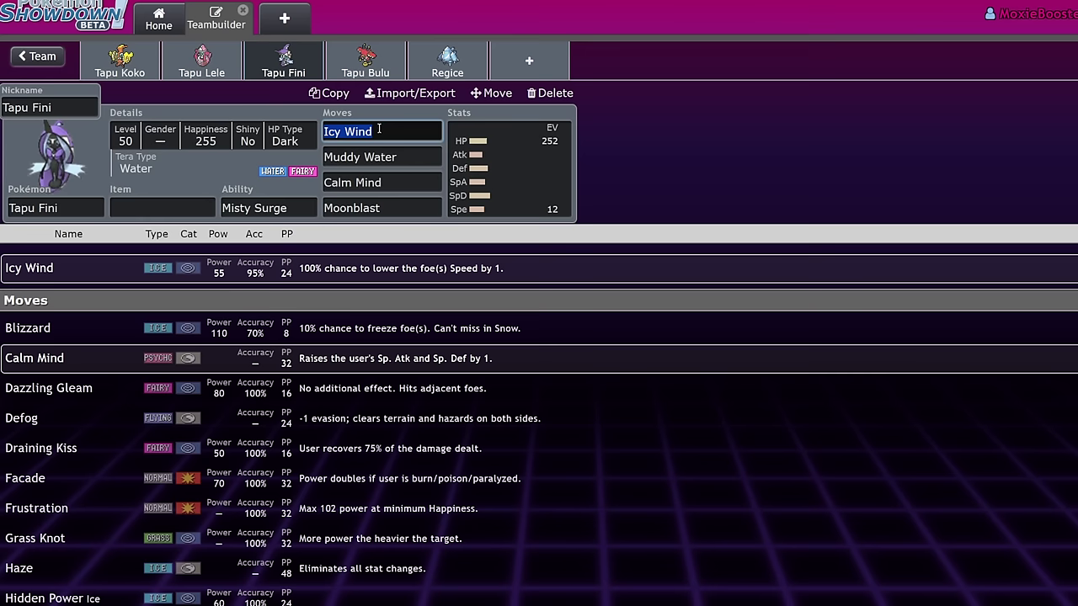
text(pro)
key(Return)
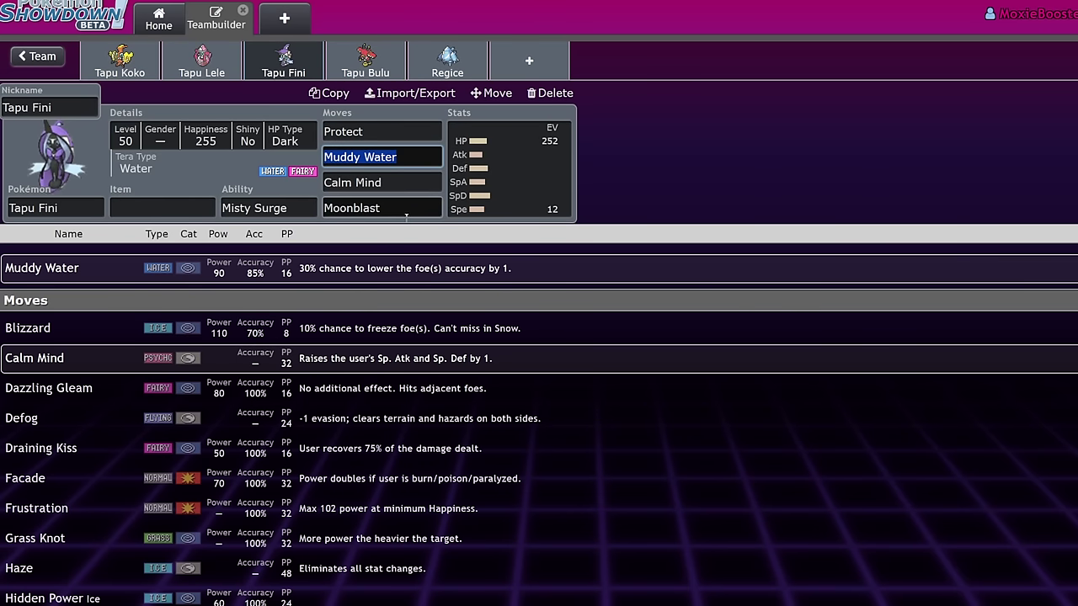
click(147, 198)
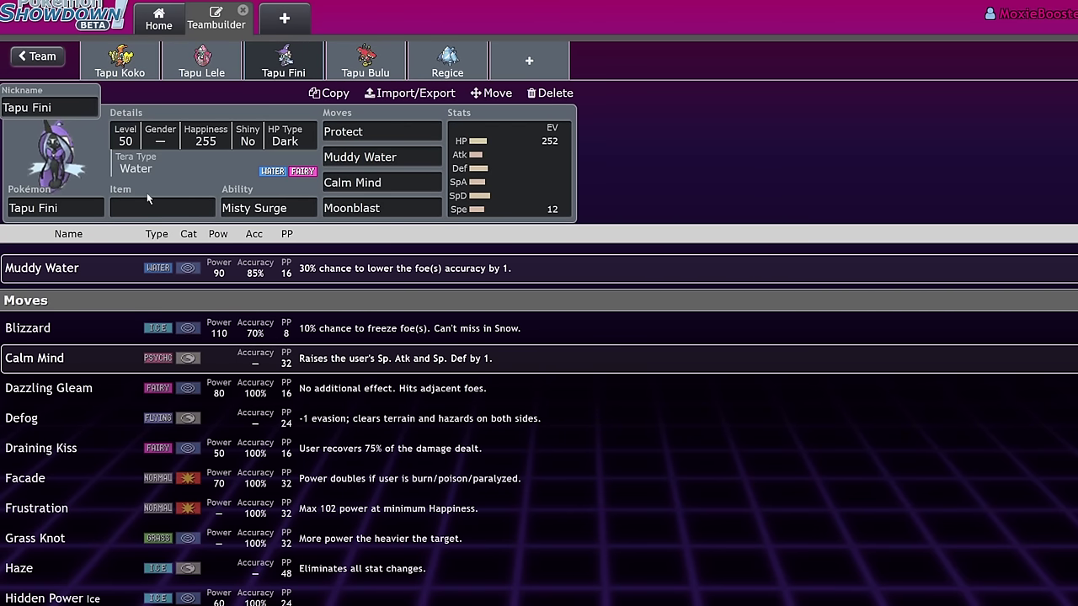
- Give Tapu Fini Leftovers as its held item
click(148, 202)
text(left)
key(Return)
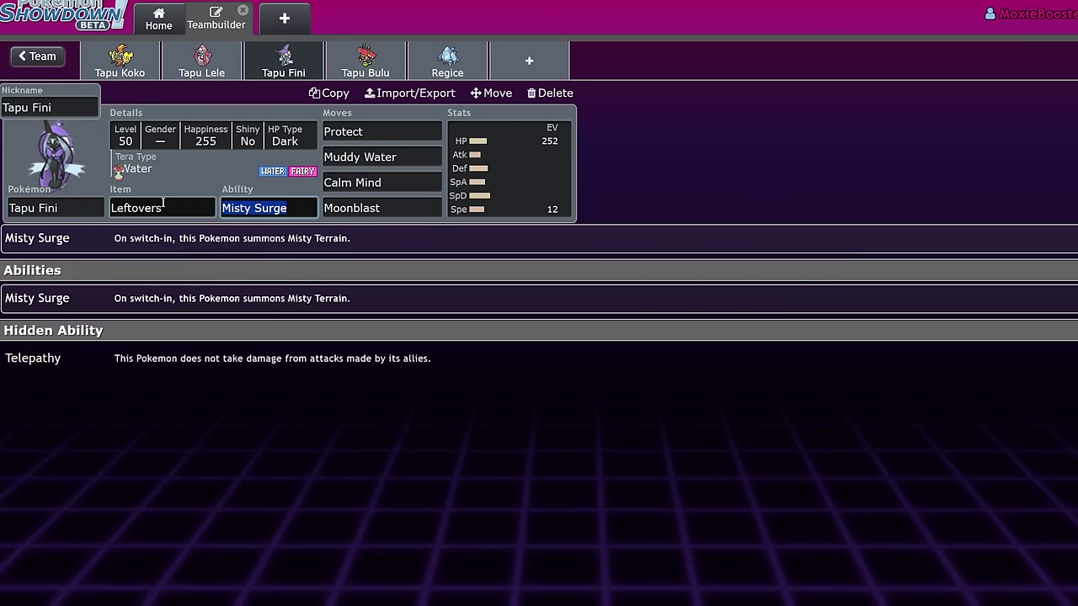
click(510, 177)
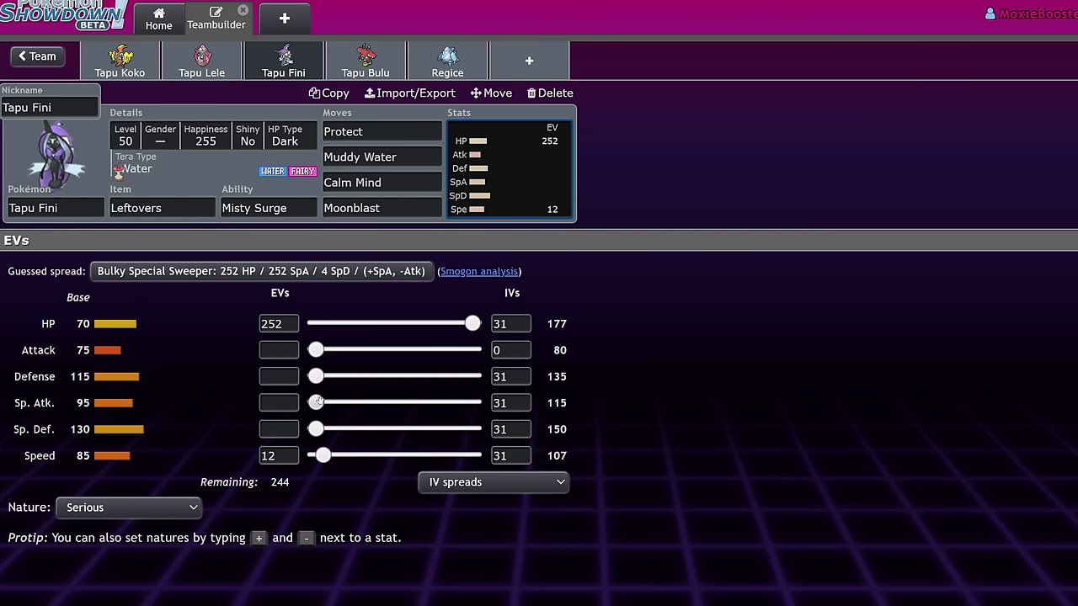
- Spend Tapu Fini's remaining EVs on Sp. Atk and 204 Defense
drag(317, 402, 314, 430)
drag(316, 376, 443, 376)
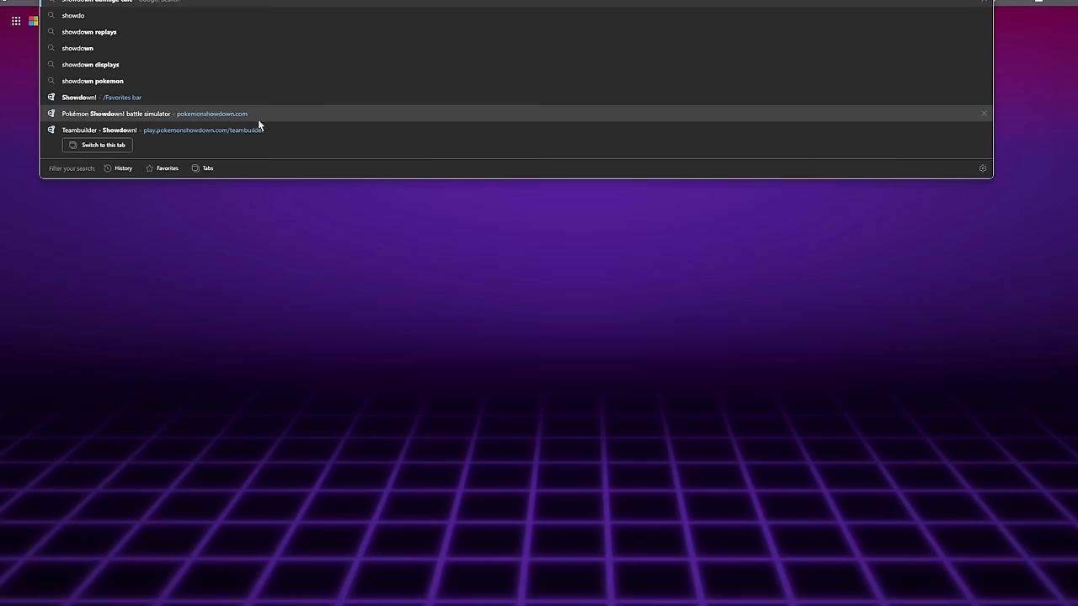
- Open the Showdown damage calculator with a Blank Set Tapu Fini as the first Pokémon
click(149, 4)
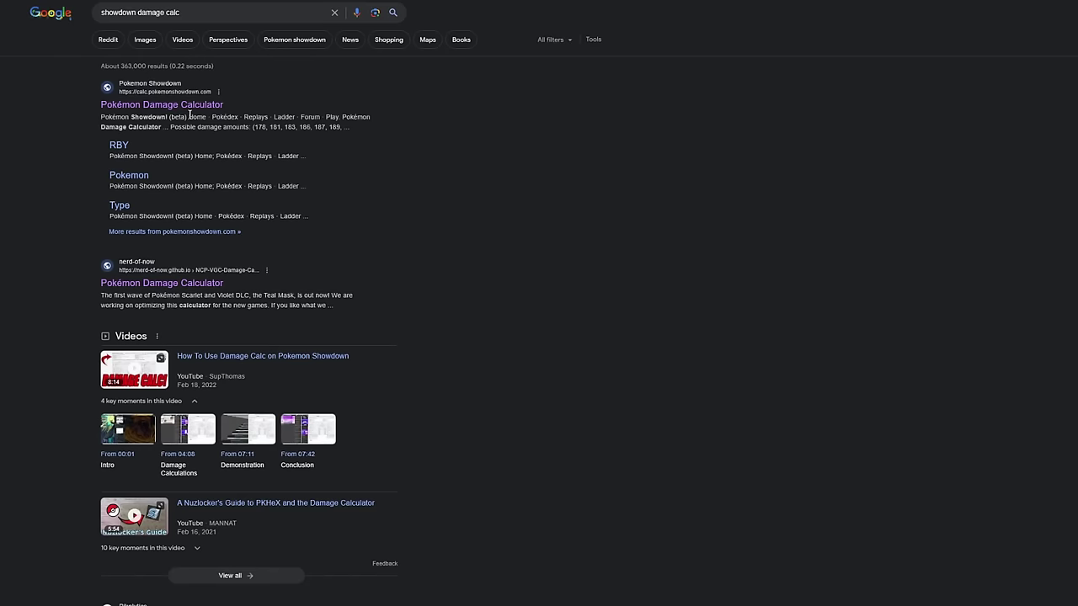
click(190, 106)
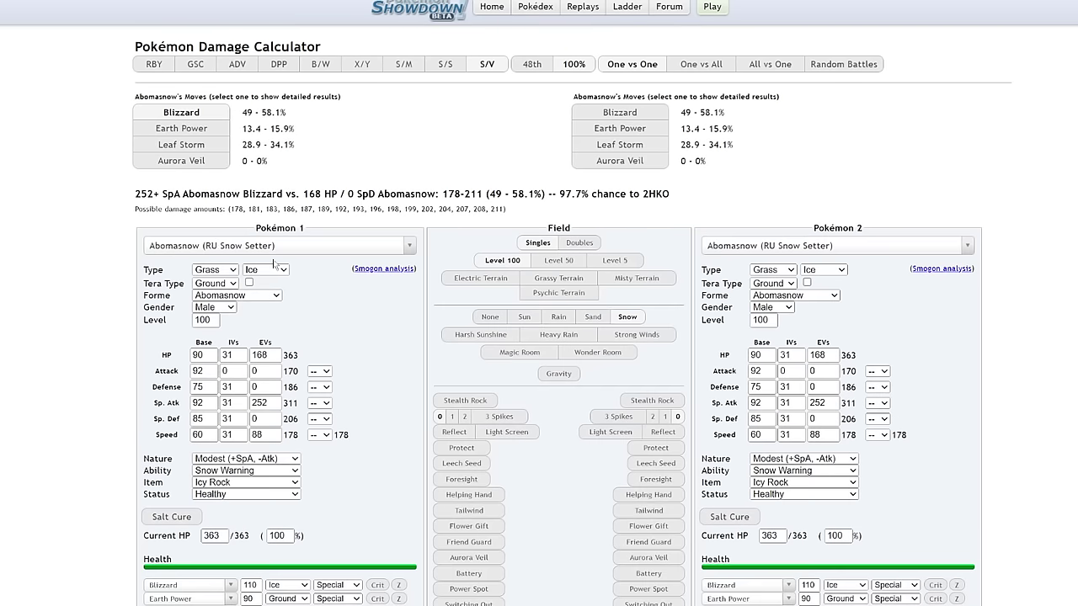
click(272, 247)
text(tapu fi)
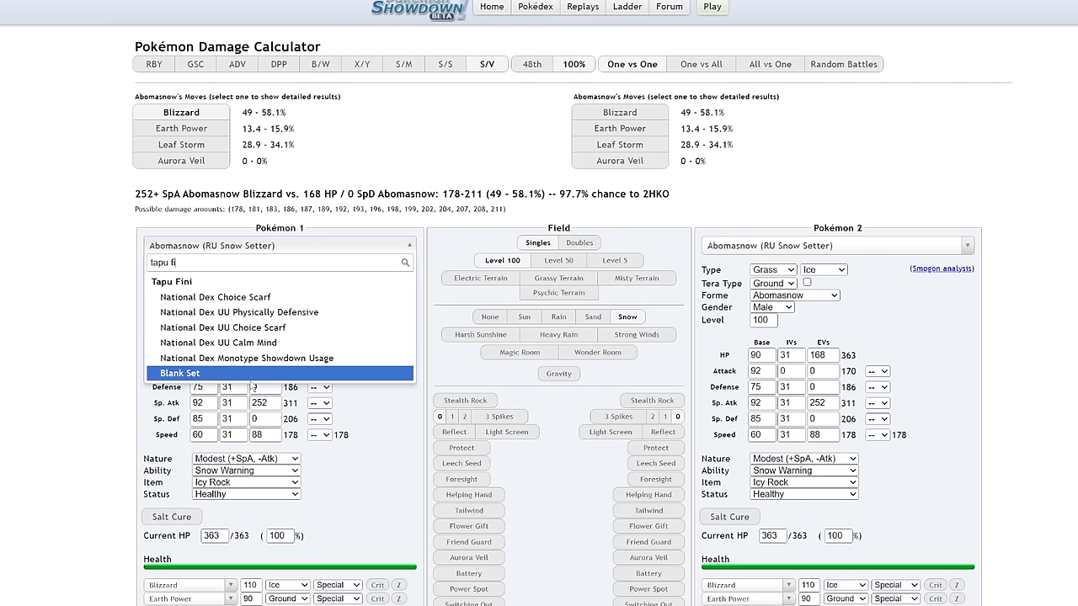
click(264, 374)
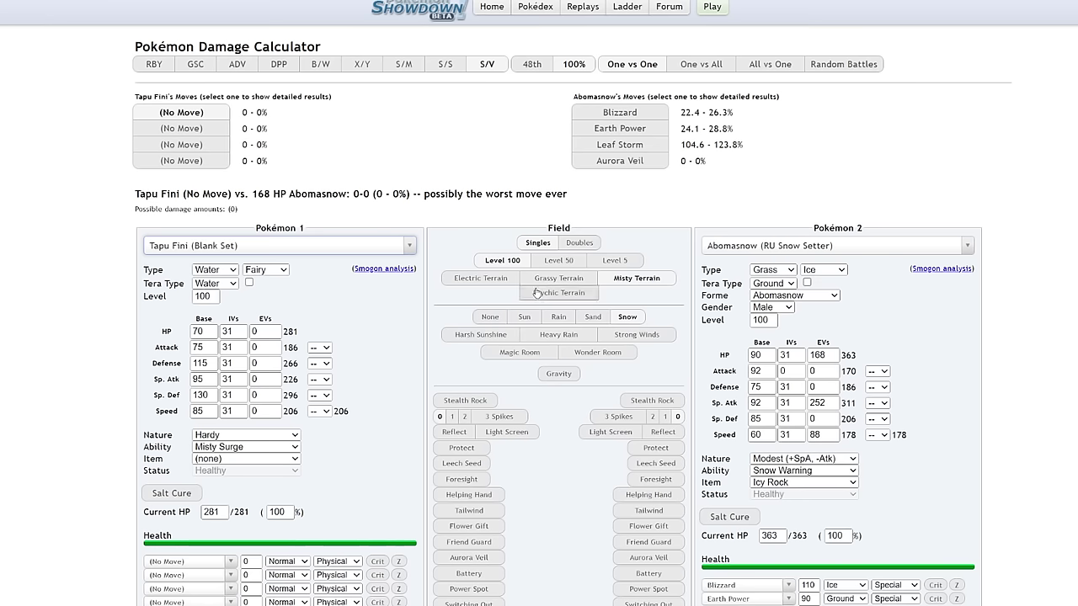
- Face Doubles OU Choice Specs Flutter Mane at level 50, giving Tapu Fini 252 HP EVs
click(805, 247)
text(flutt)
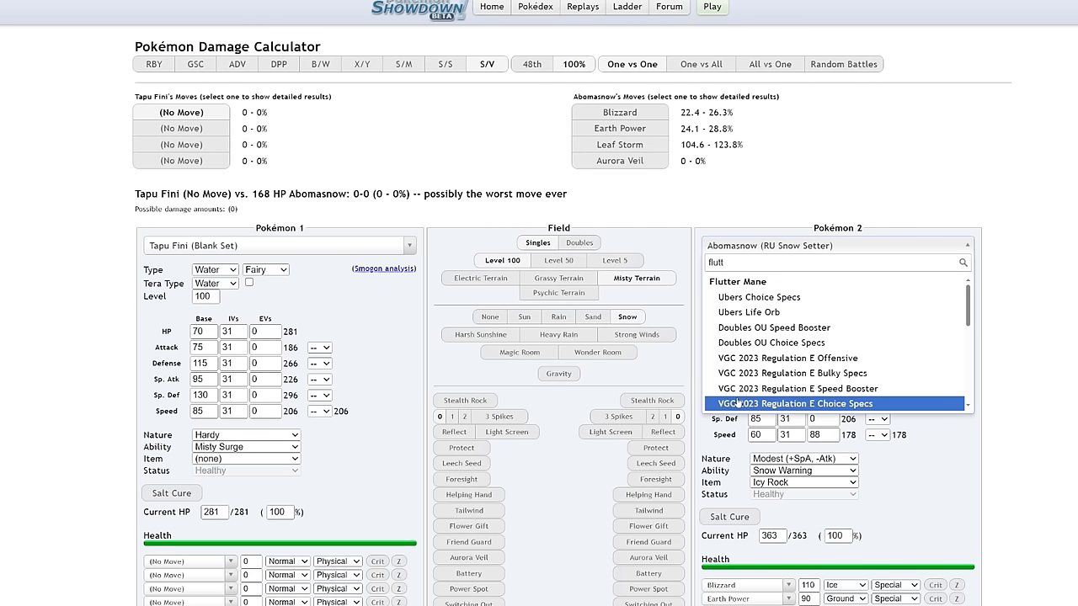
click(732, 342)
click(547, 263)
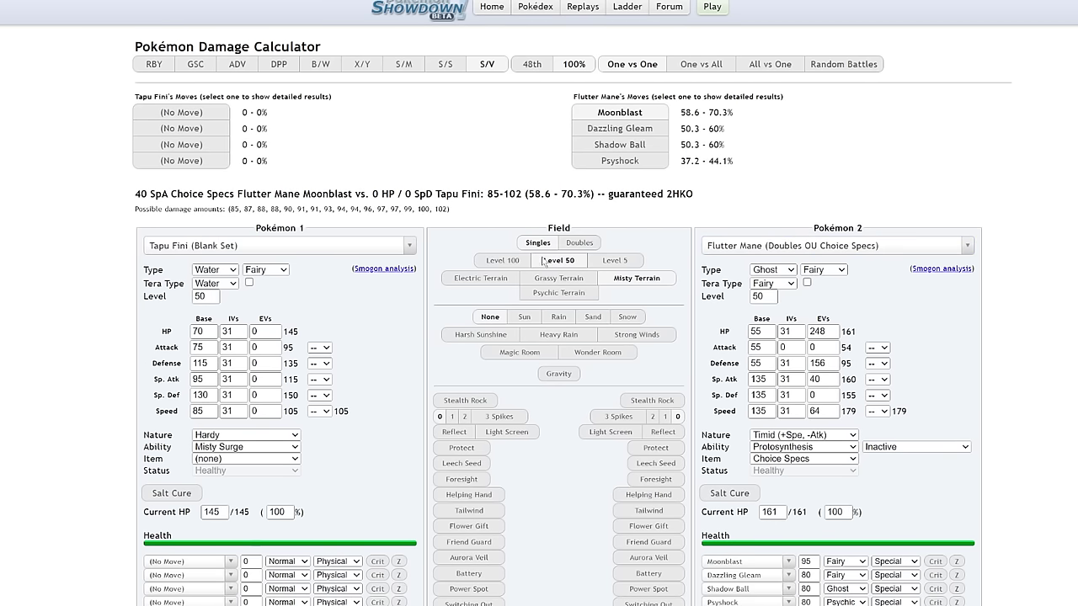
double_click(257, 332)
text(252)
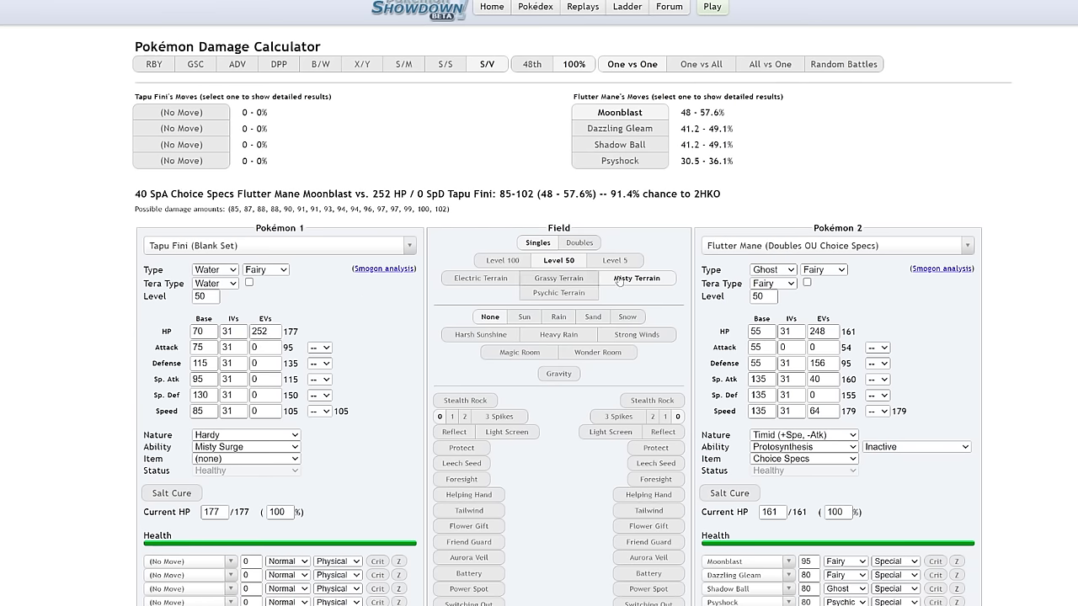
- Switch to Doubles and give Flutter Mane 252 Sp. Atk EVs and Modest nature for Moonblast
click(579, 242)
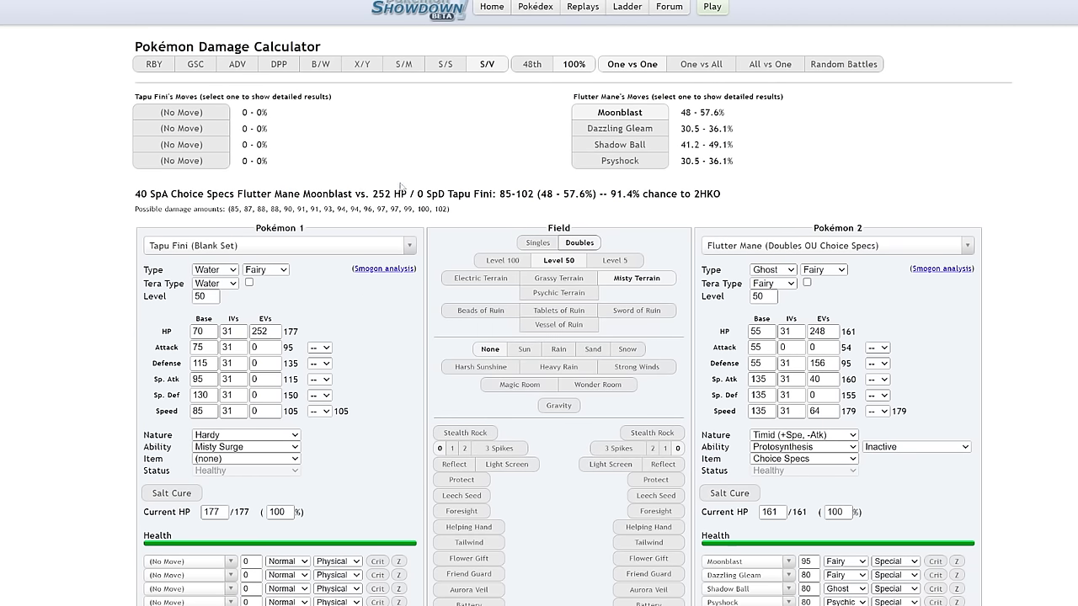
click(265, 395)
click(623, 112)
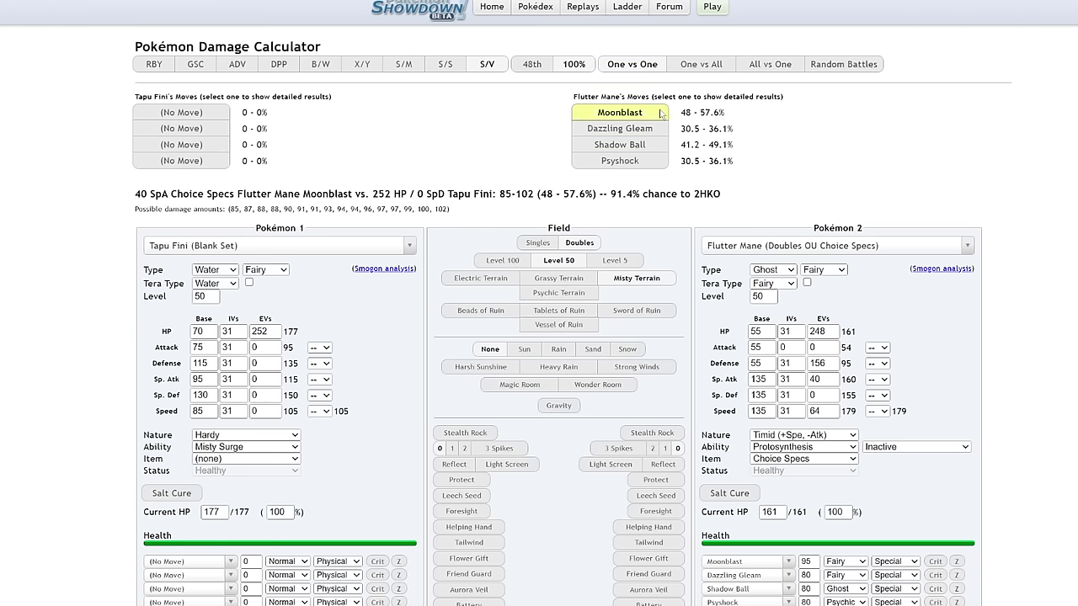
double_click(829, 380)
text(252)
key(Tab)
key(Tab)
key(Tab)
key(Tab)
key(Tab)
key(Tab)
key(Tab)
key(Tab)
key(Tab)
key(Tab)
key(m)
key(o)
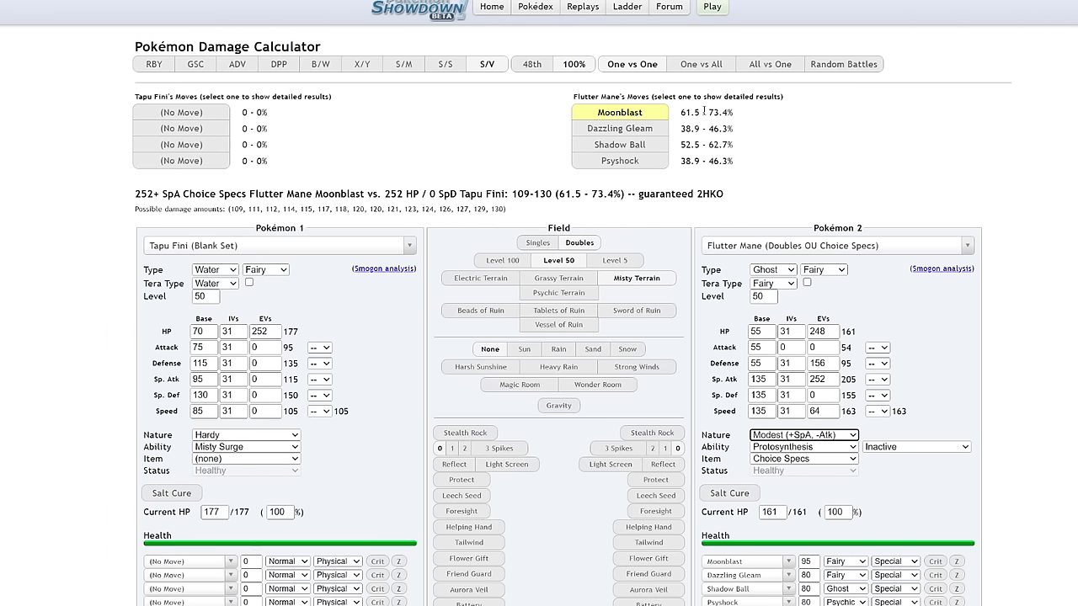
- Make Tapu Fini Calm and raise its Sp. Def EVs upward from 88
click(262, 435)
key(c)
key(Return)
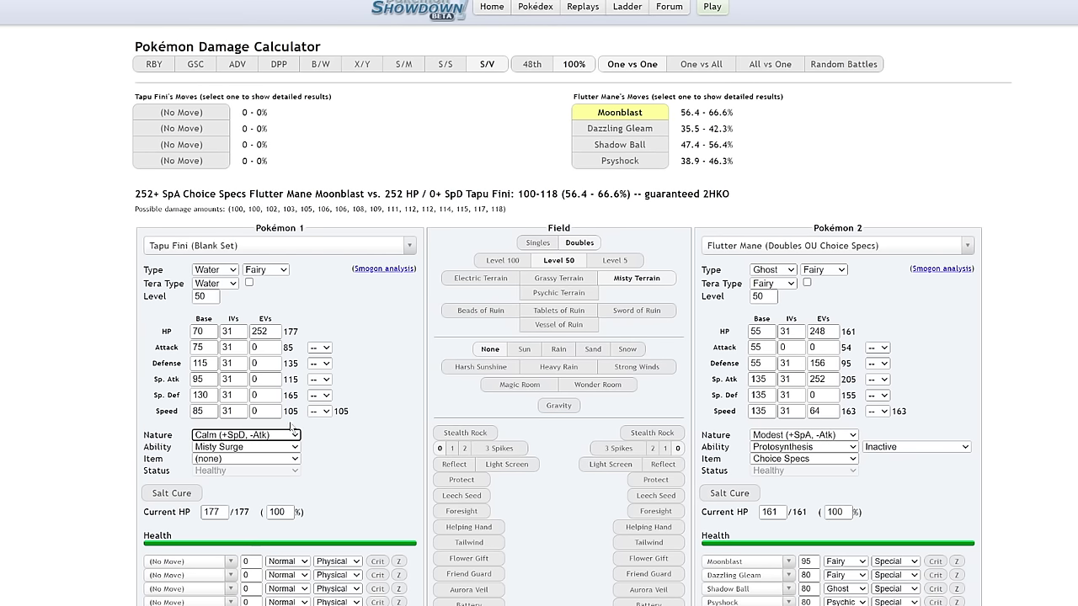
click(266, 395)
text(88)
key(Up)
key(Up)
key(Up)
key(Up)
key(Up)
key(Up)
key(Up)
key(Up)
key(Up)
key(Up)
key(Up)
key(Up)
key(Up)
key(Up)
key(Up)
key(Up)
key(Up)
key(Up)
key(Up)
key(Up)
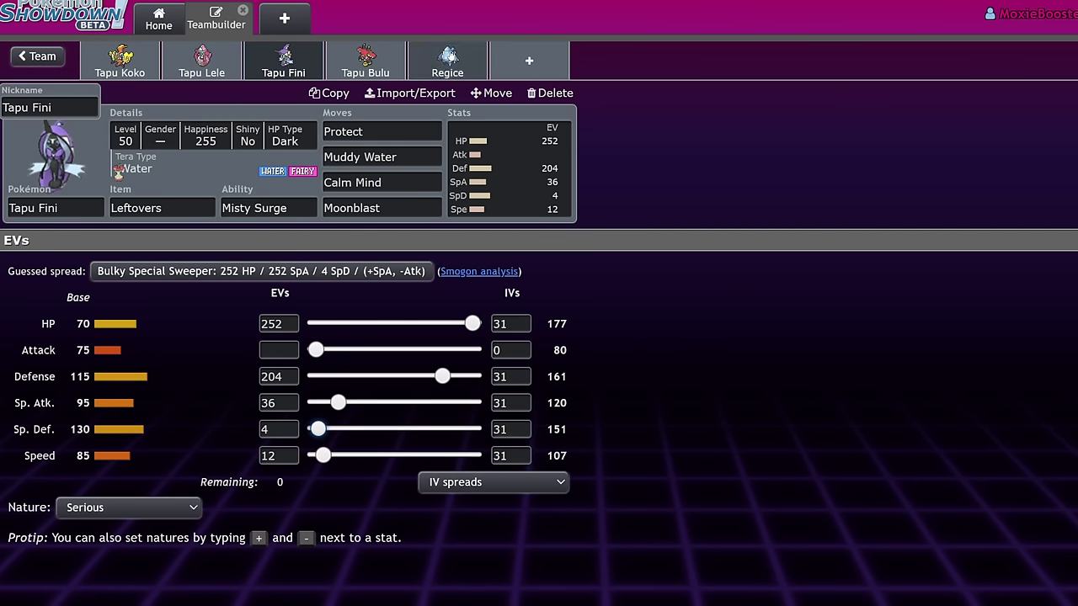
- Step through the Tapu Koko and Tapu Lele sets, ending on Tapu Bulu's empty set
click(131, 57)
click(202, 58)
click(370, 59)
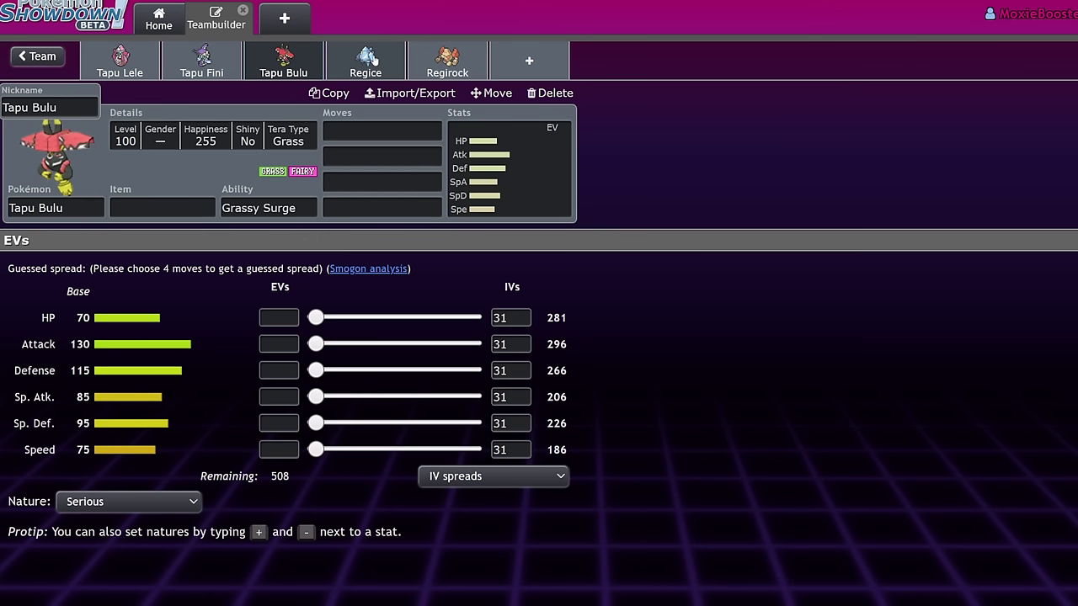
- Review the whole team, then bring up Tapu Koko's EV spread editor
click(38, 56)
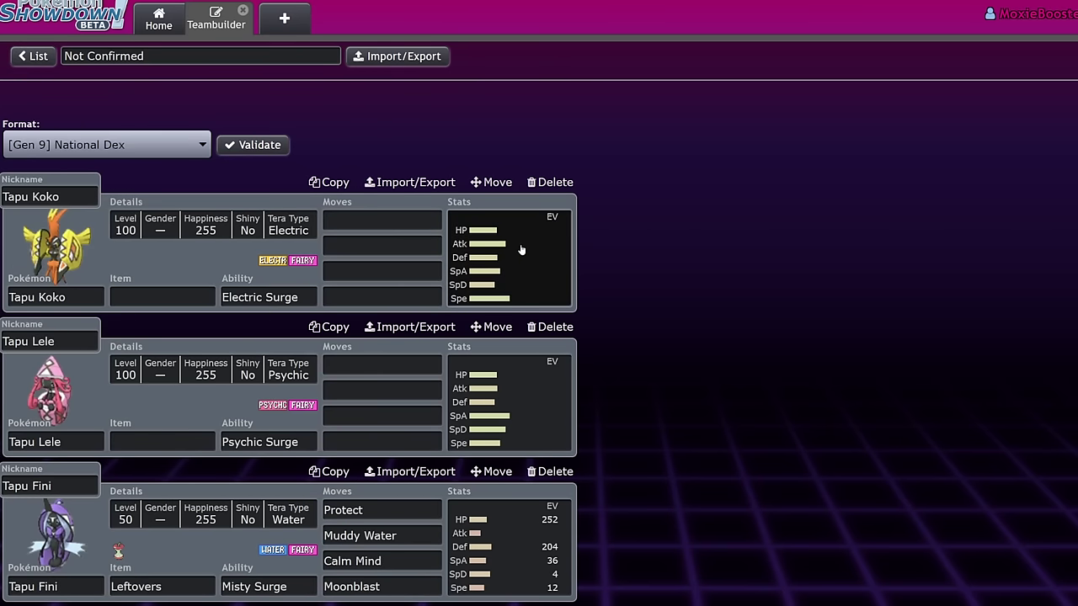
scroll(521, 250, down, 3)
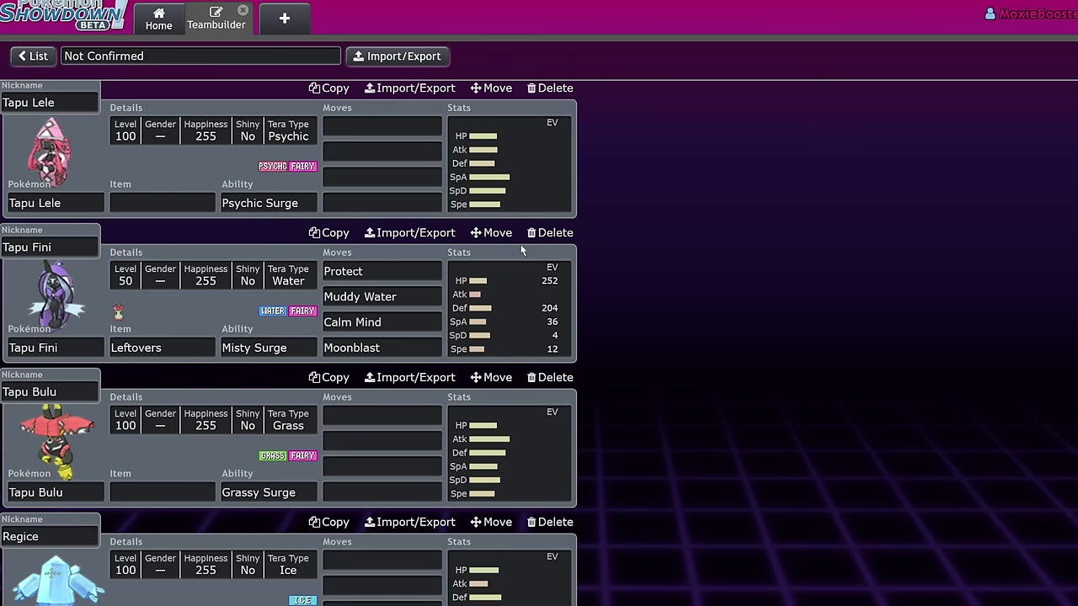
scroll(520, 250, up, 1)
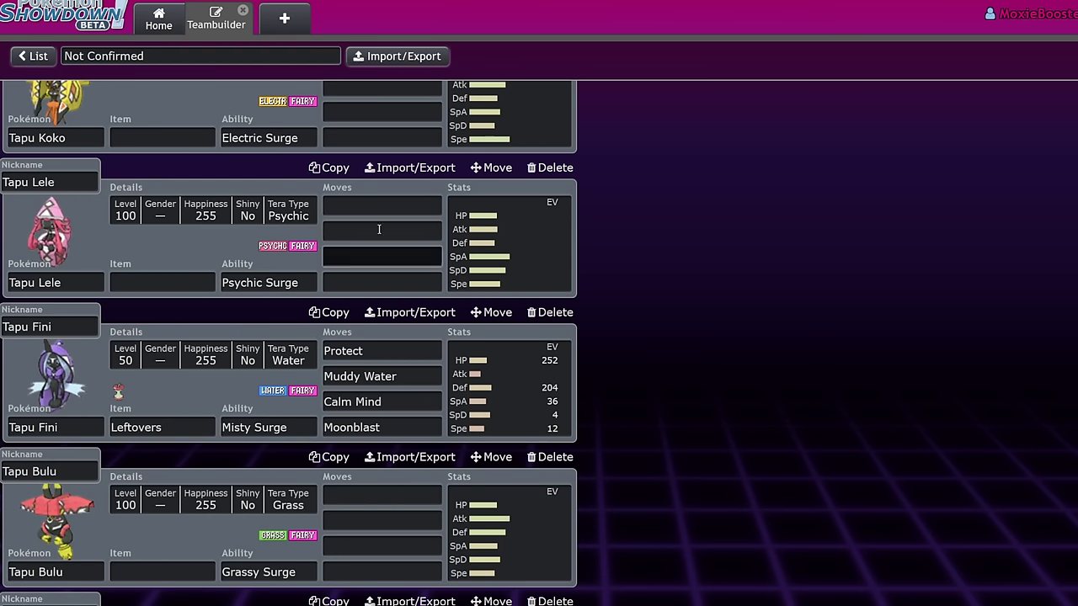
scroll(303, 313, up, 2)
click(529, 262)
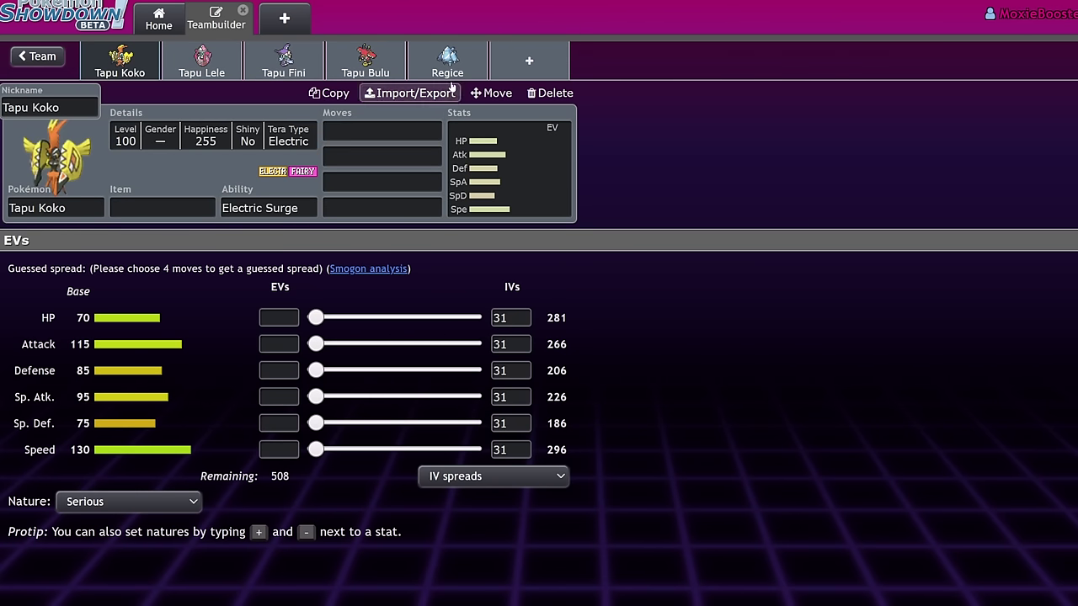
- Go back to the team list and glance through the Not Confirmed team before leaving it
click(31, 59)
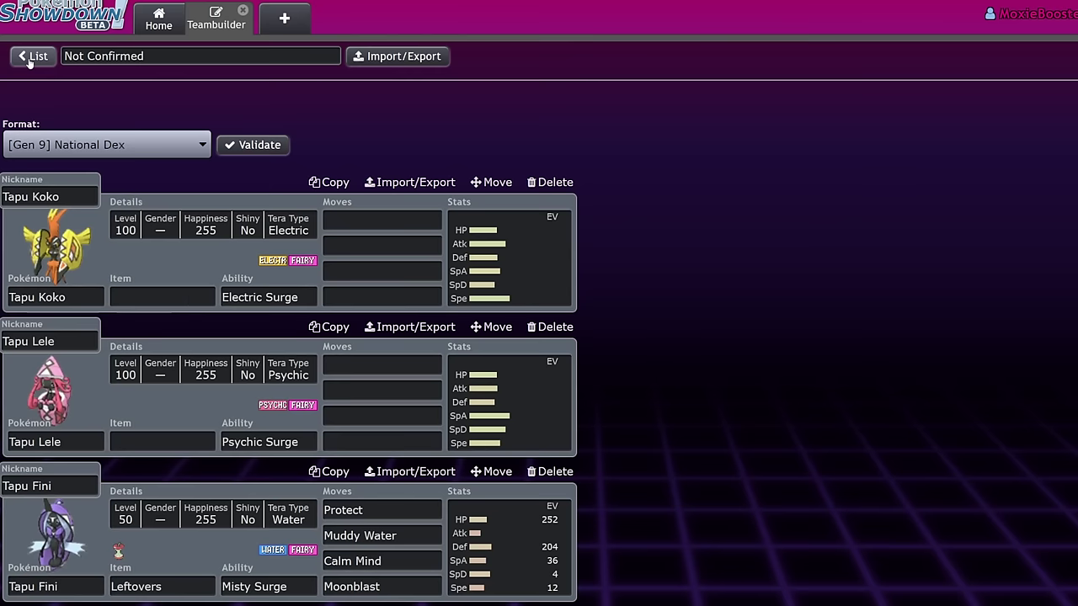
click(30, 57)
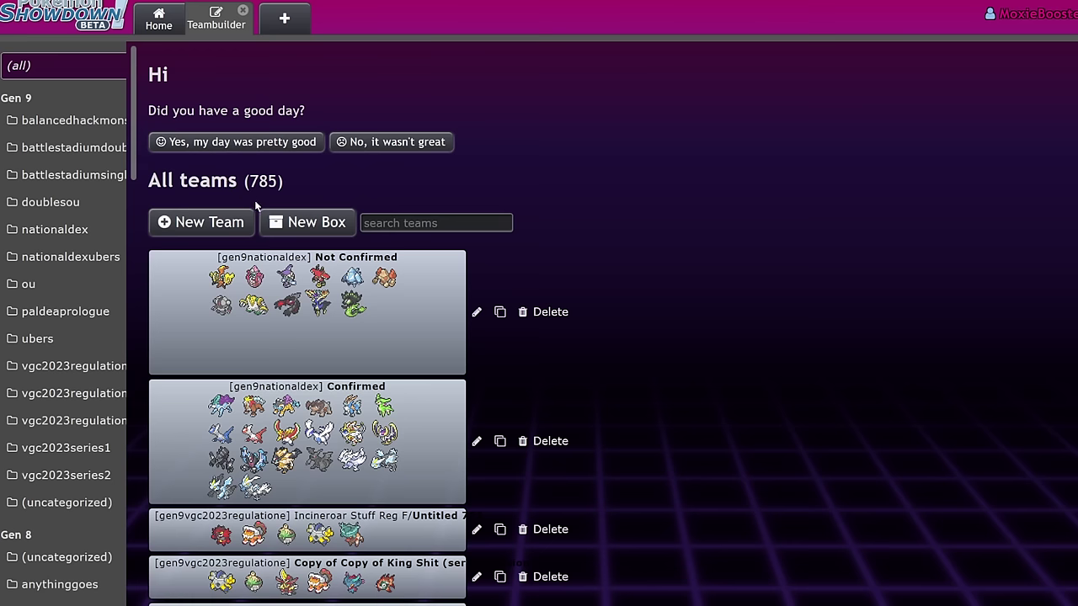
click(204, 305)
scroll(63, 193, down, 2)
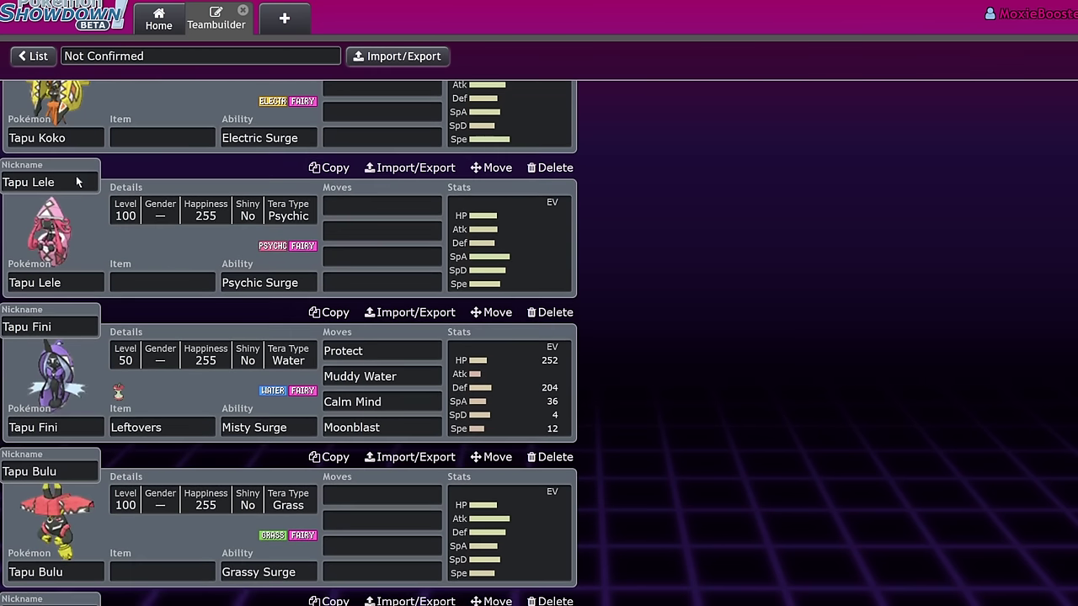
scroll(200, 372, up, 3)
click(38, 56)
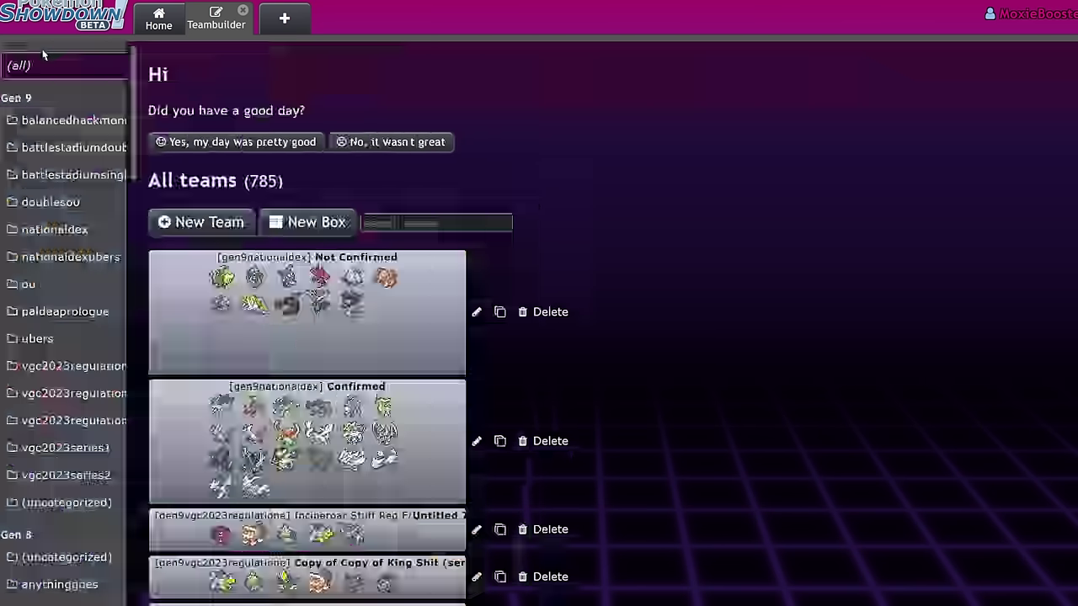
- Create a new team in the VGC 2023 Regulation D format
click(203, 222)
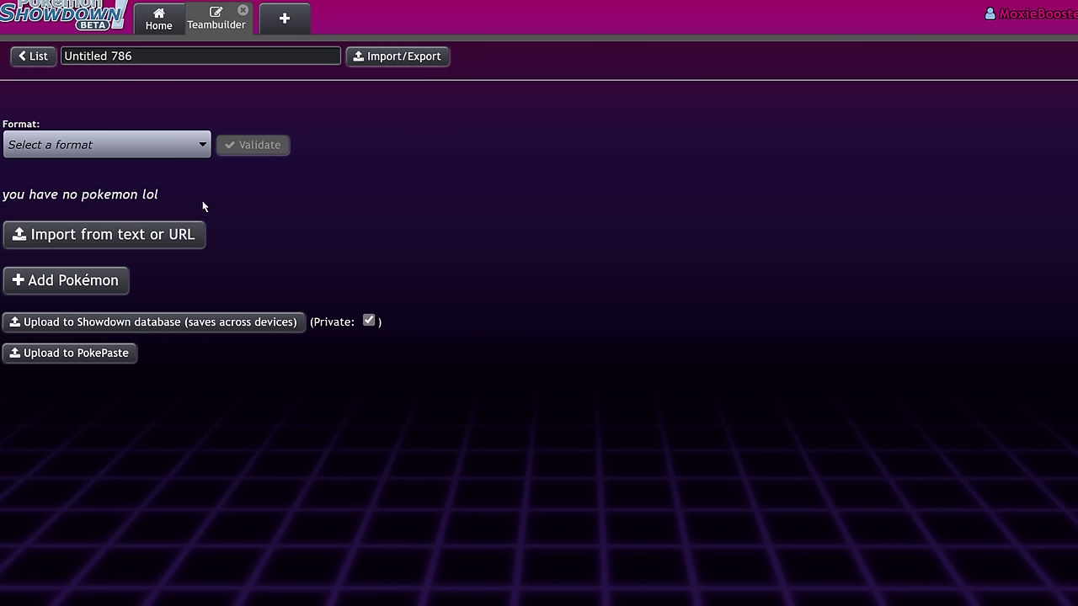
click(155, 146)
click(156, 407)
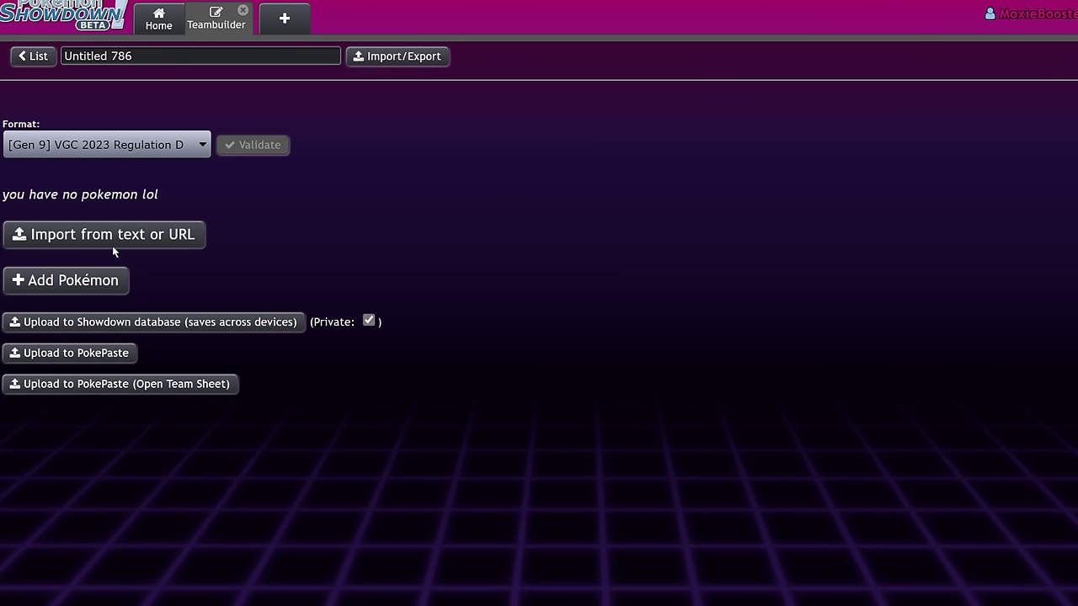
- Add Tapu Koko and Iron Bundle as the first two team members
click(106, 281)
text(tapu)
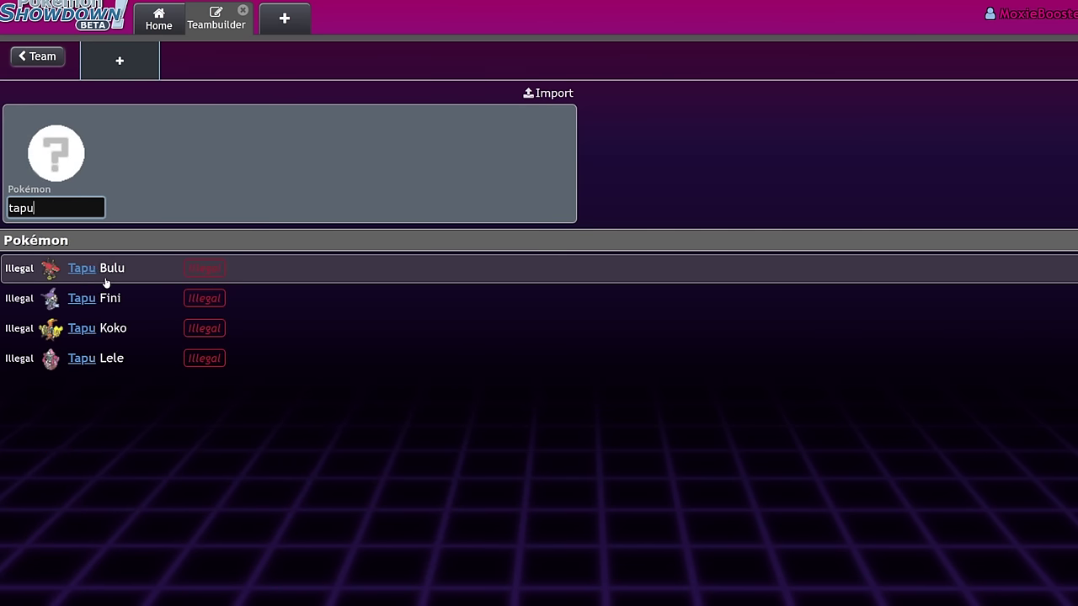
click(239, 326)
click(204, 62)
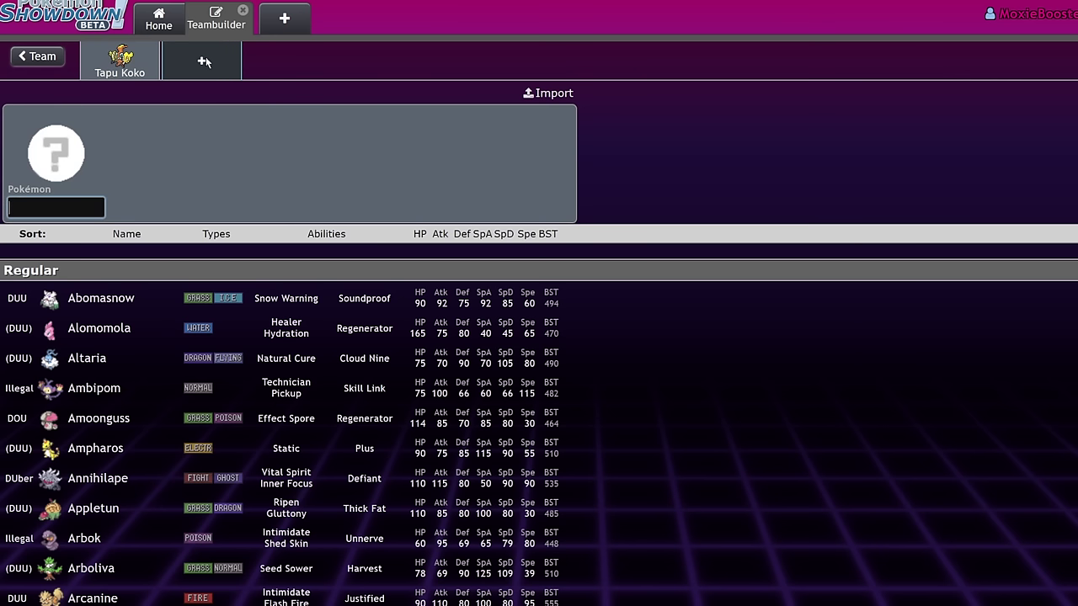
text(ir)
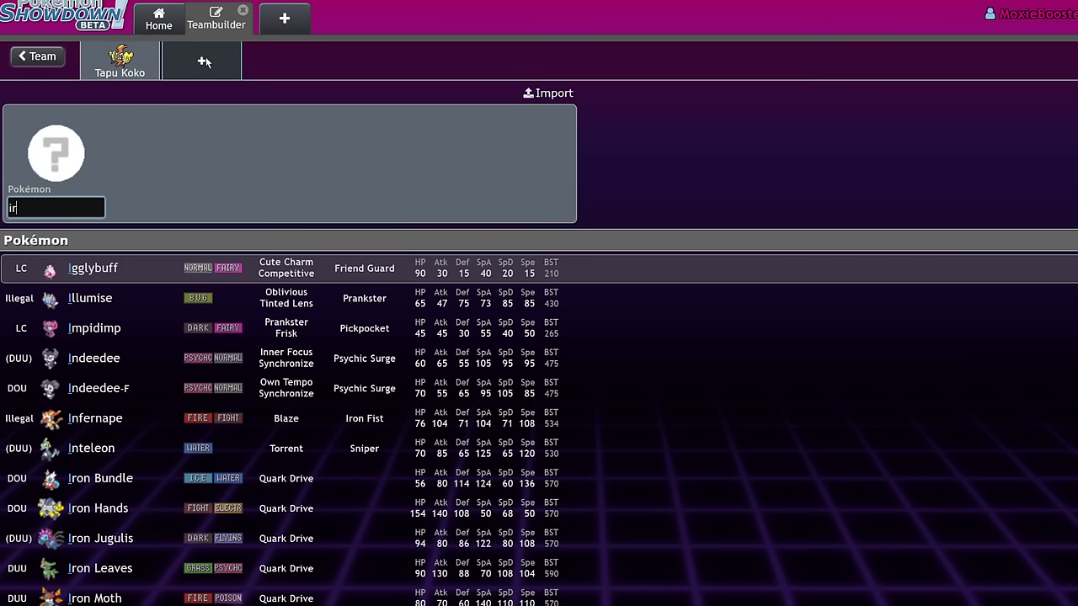
text(on)
click(146, 275)
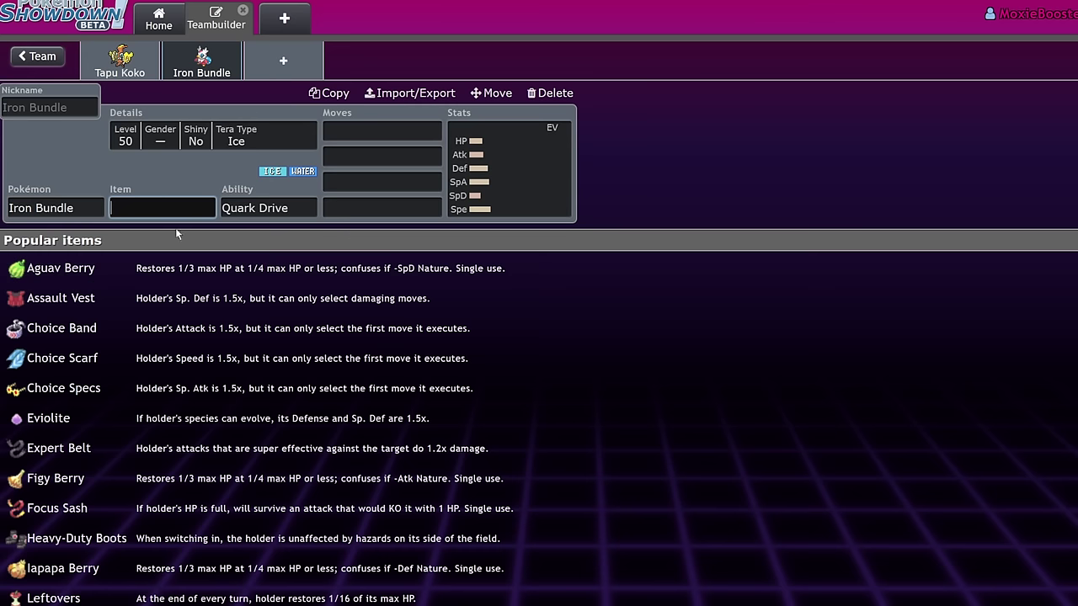
- Give Iron Bundle 252 Speed and Sp. Atk EVs, Timid nature and Choice Specs
click(522, 179)
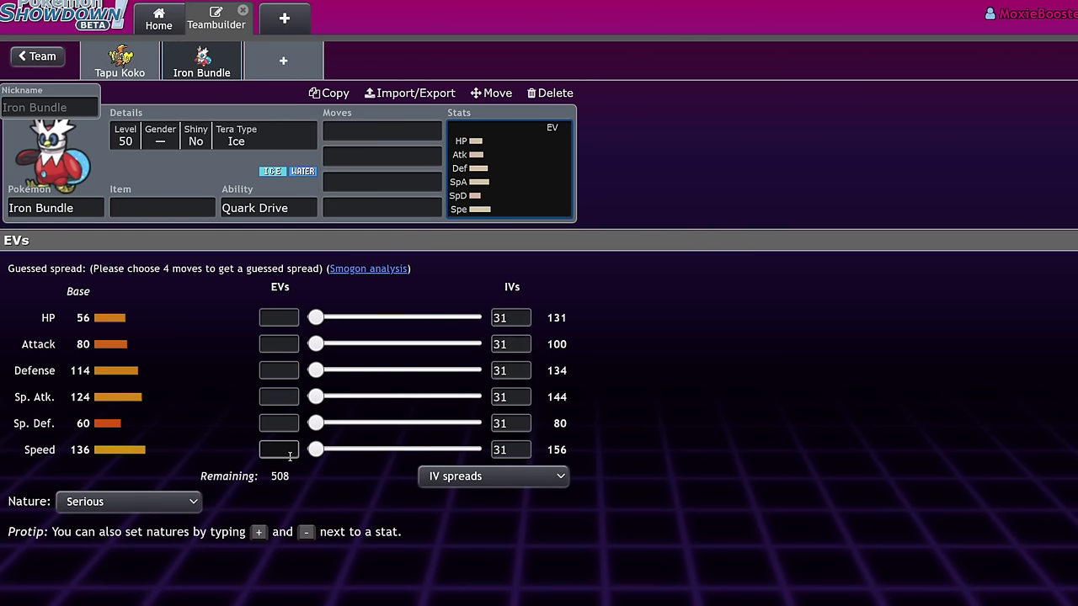
drag(316, 449, 473, 450)
drag(316, 397, 473, 396)
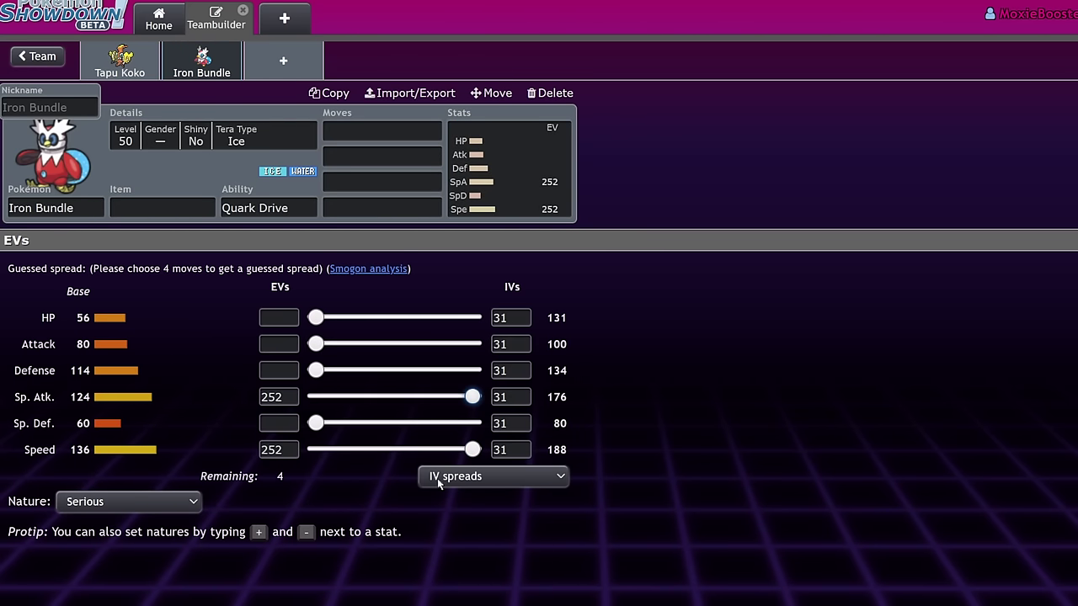
click(126, 502)
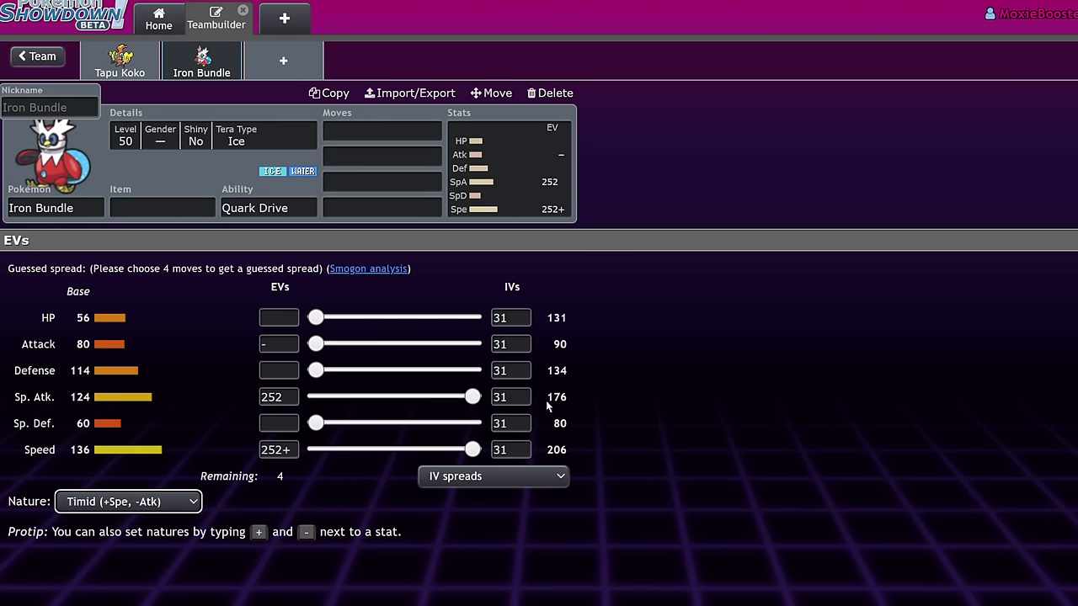
click(197, 211)
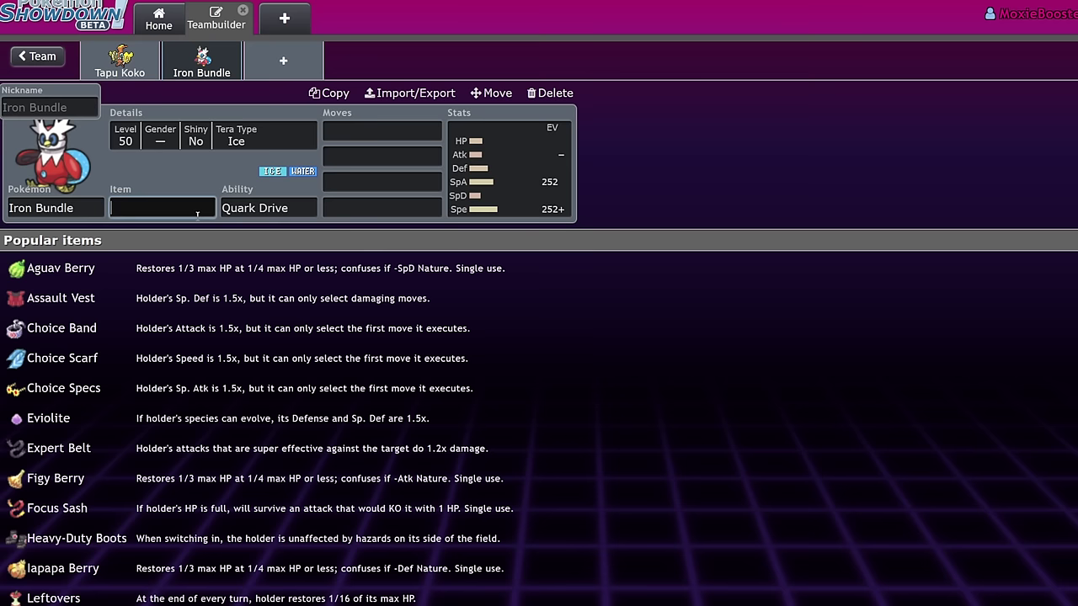
text(choice)
click(126, 326)
- Give Tapu Koko Assault Vest and keep Electric Surge as its ability
click(115, 44)
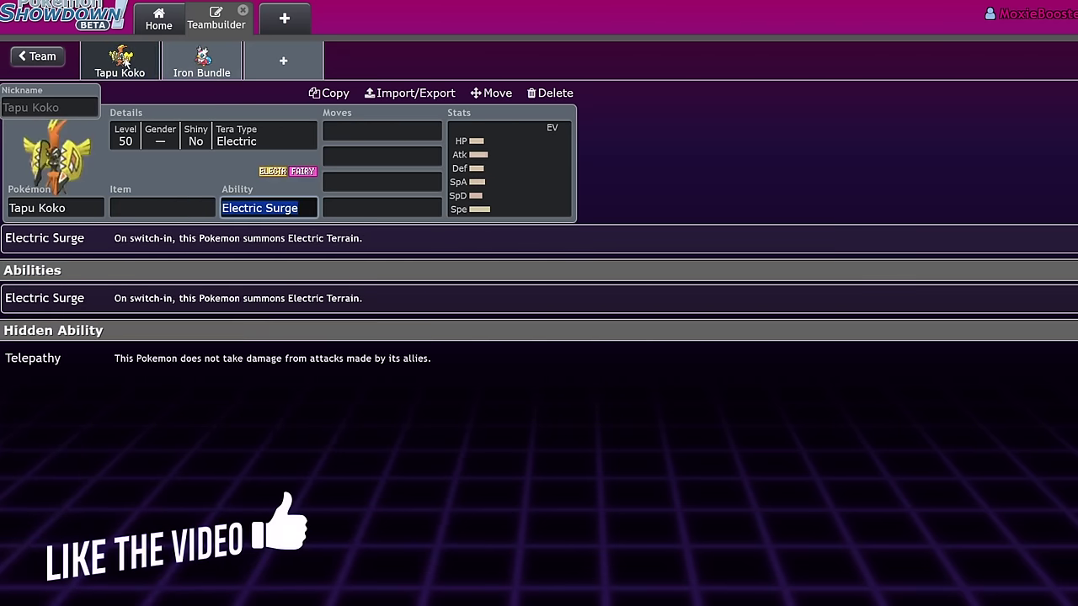
click(160, 208)
text(ass)
click(150, 277)
click(178, 236)
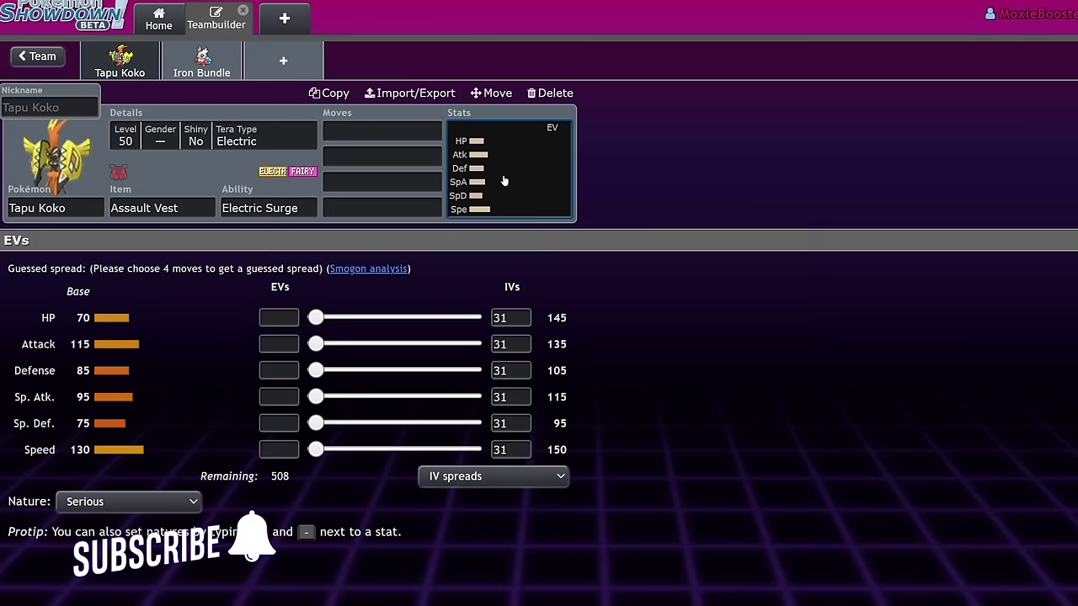
- Teach Tapu Koko Wild Charge and U-turn
click(359, 135)
text(wild)
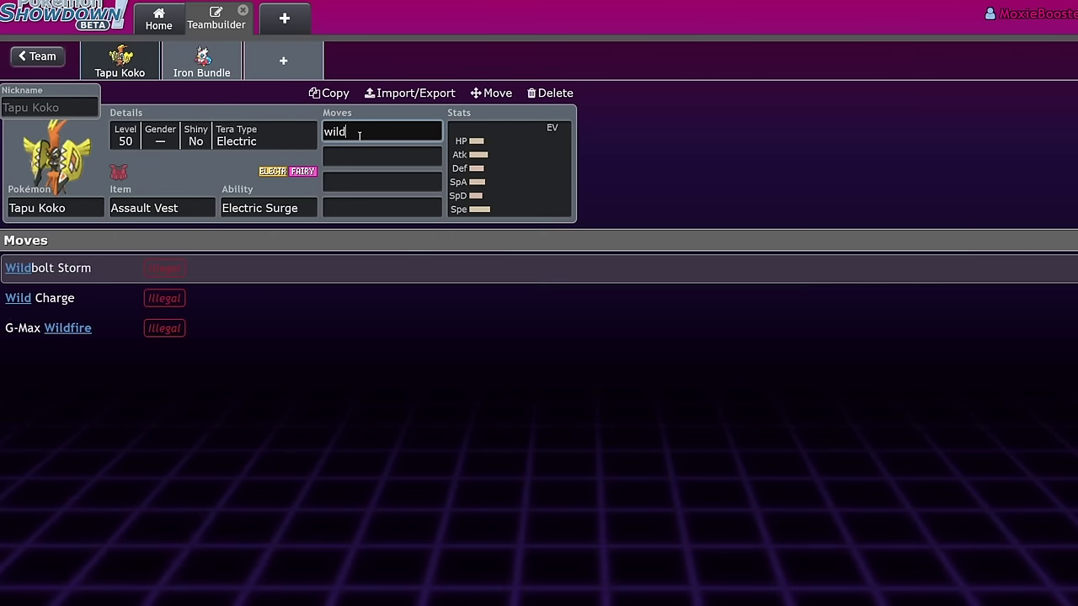
click(101, 299)
text(u)
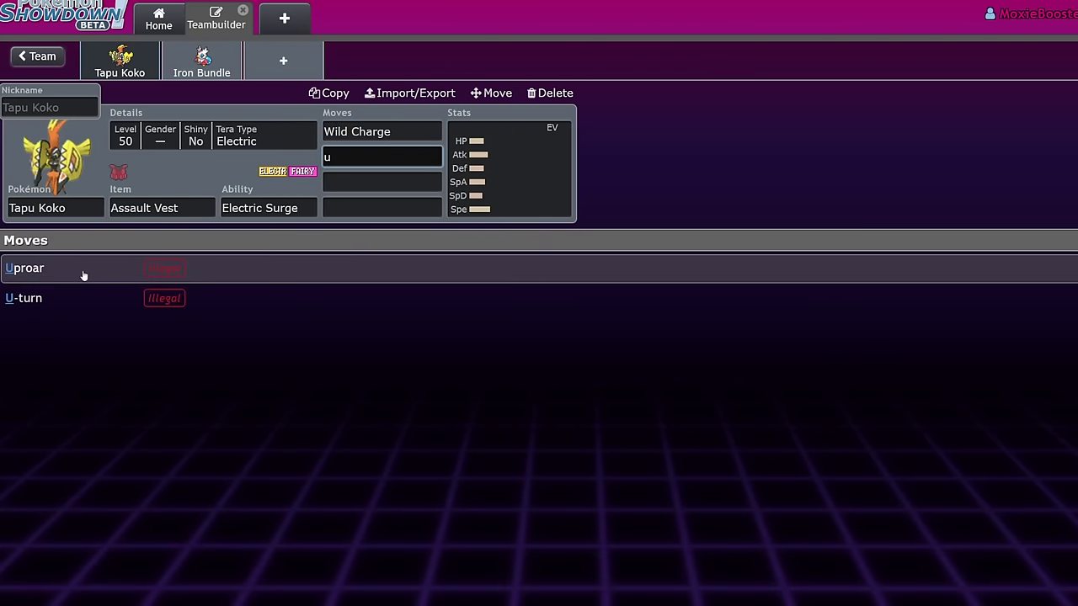
click(85, 299)
click(564, 175)
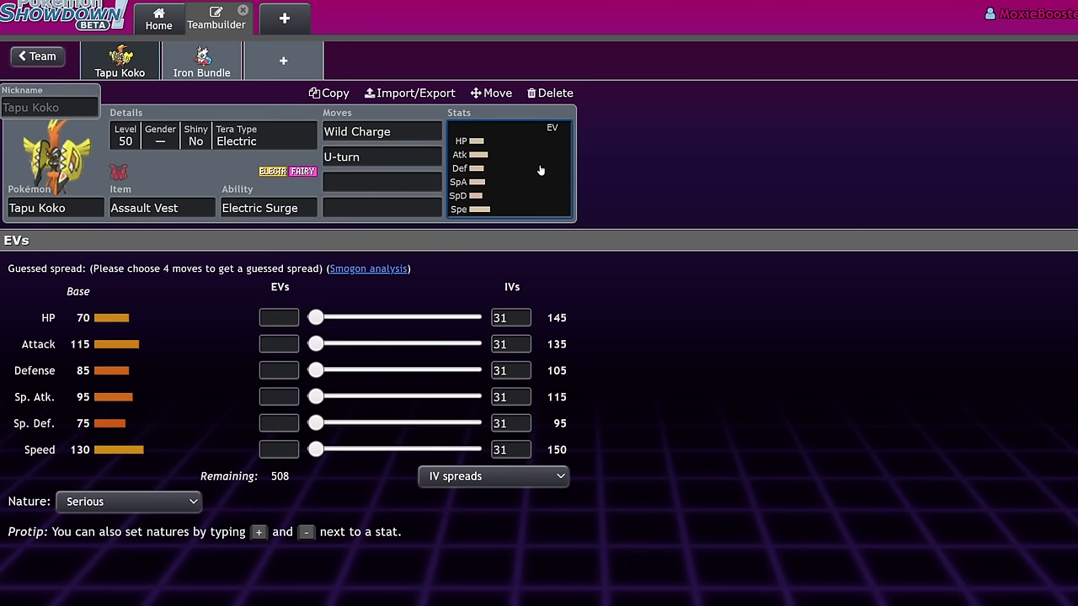
- Teach Iron Bundle Icy Wind as its first move
click(201, 60)
click(134, 66)
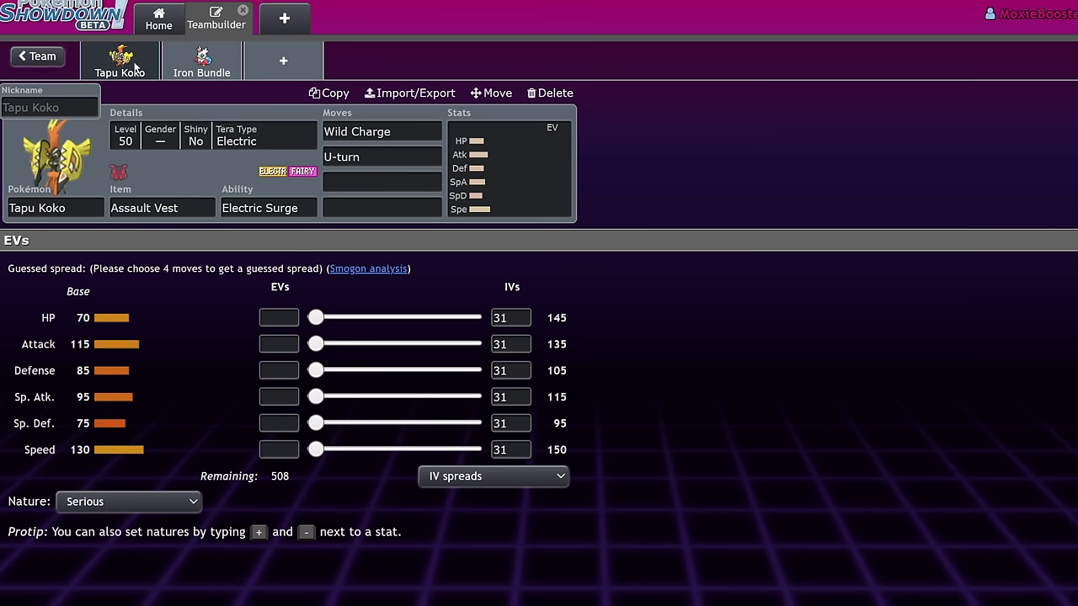
click(206, 72)
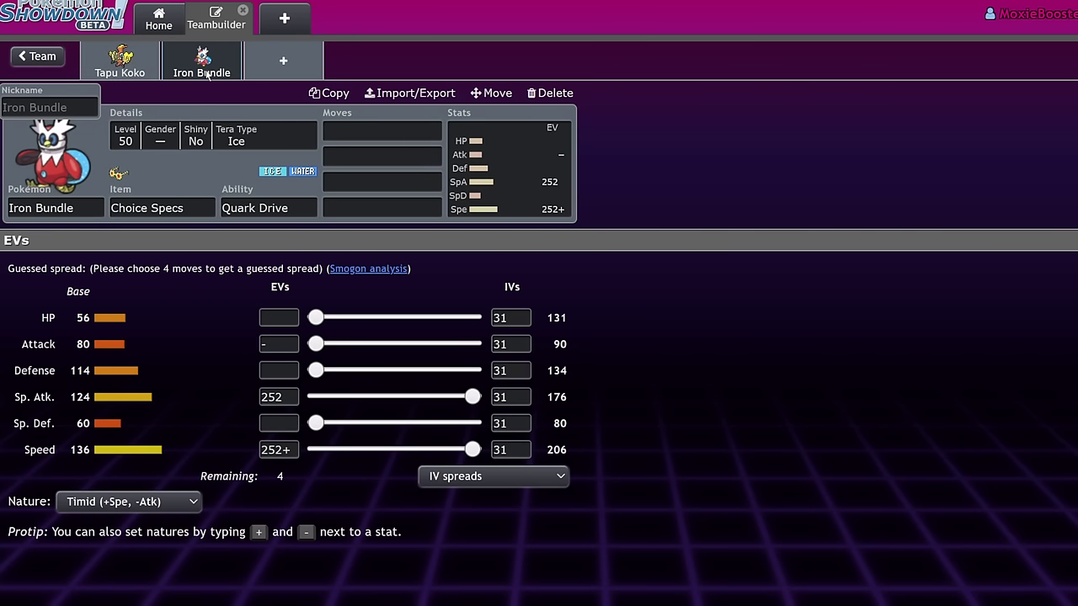
click(400, 131)
text(icy)
click(308, 268)
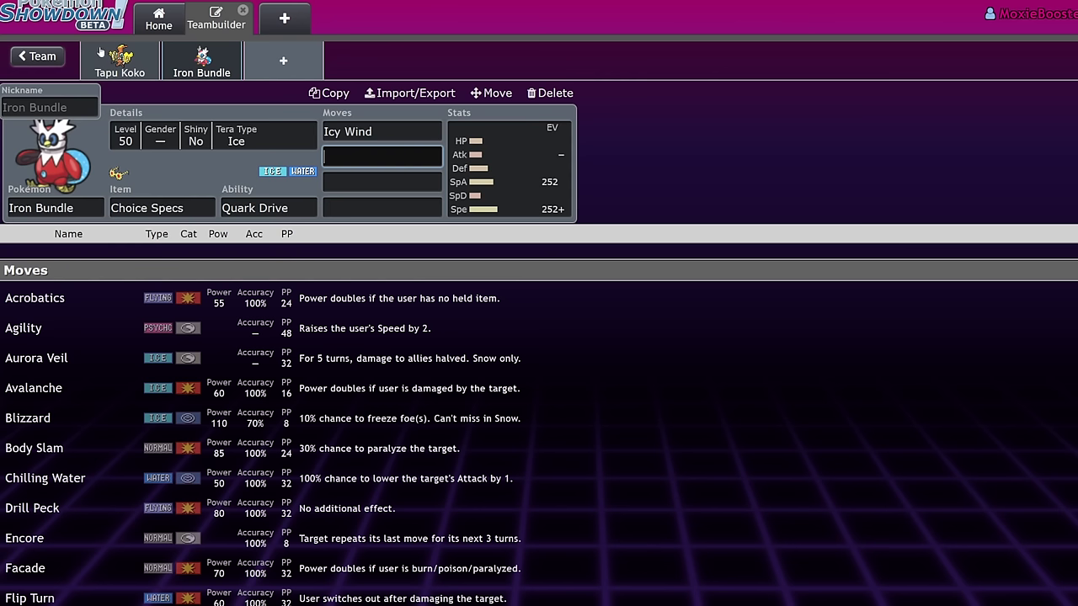
click(312, 61)
- Add Landorus-Therian, then delete both Iron Bundle and Landorus, leaving only Tapu Koko
text(land)
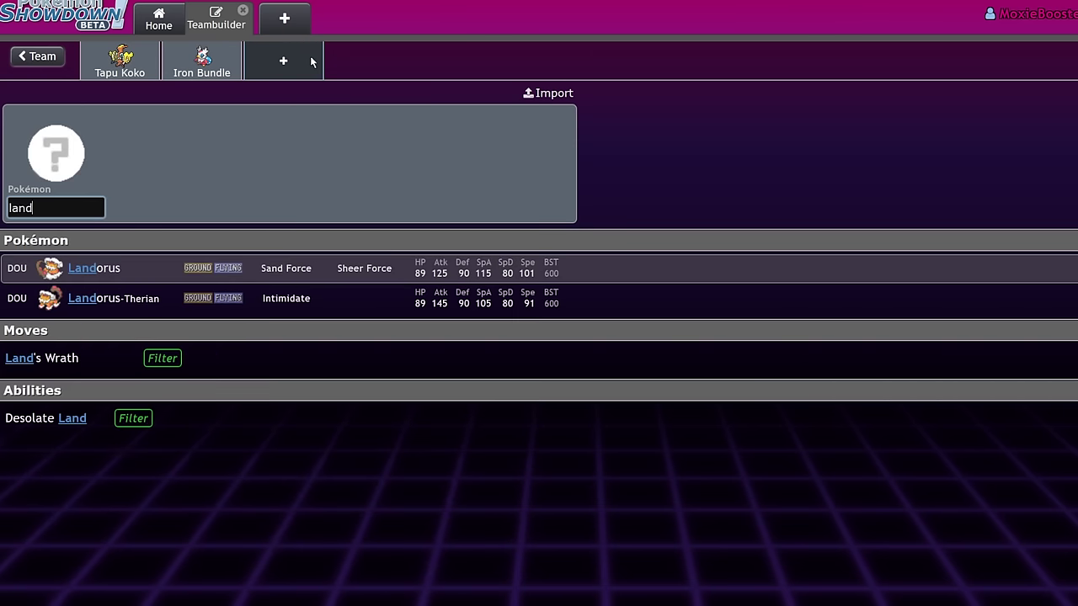
click(282, 301)
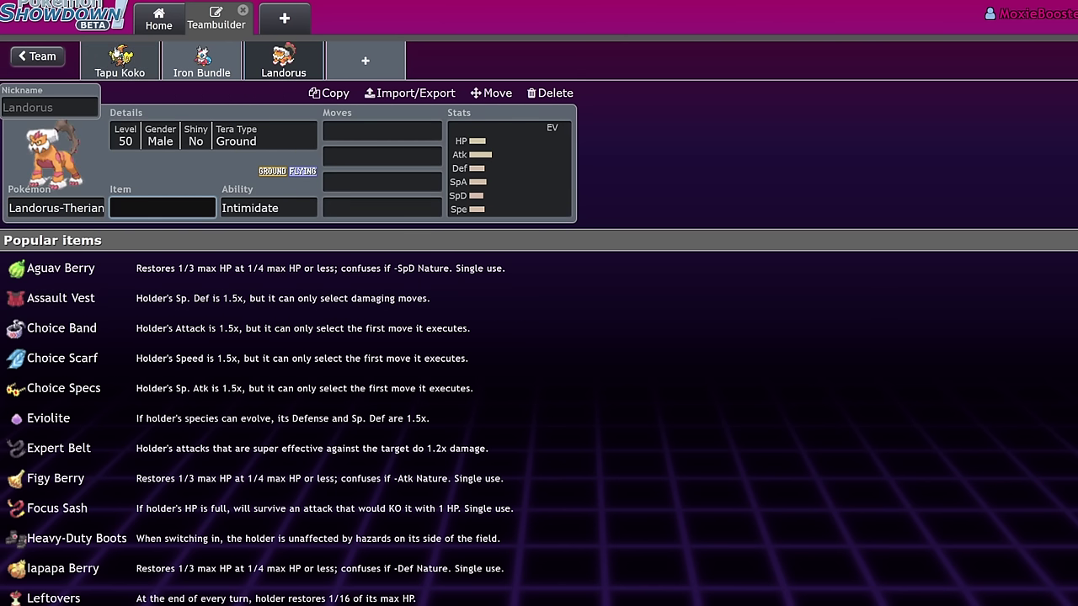
click(202, 61)
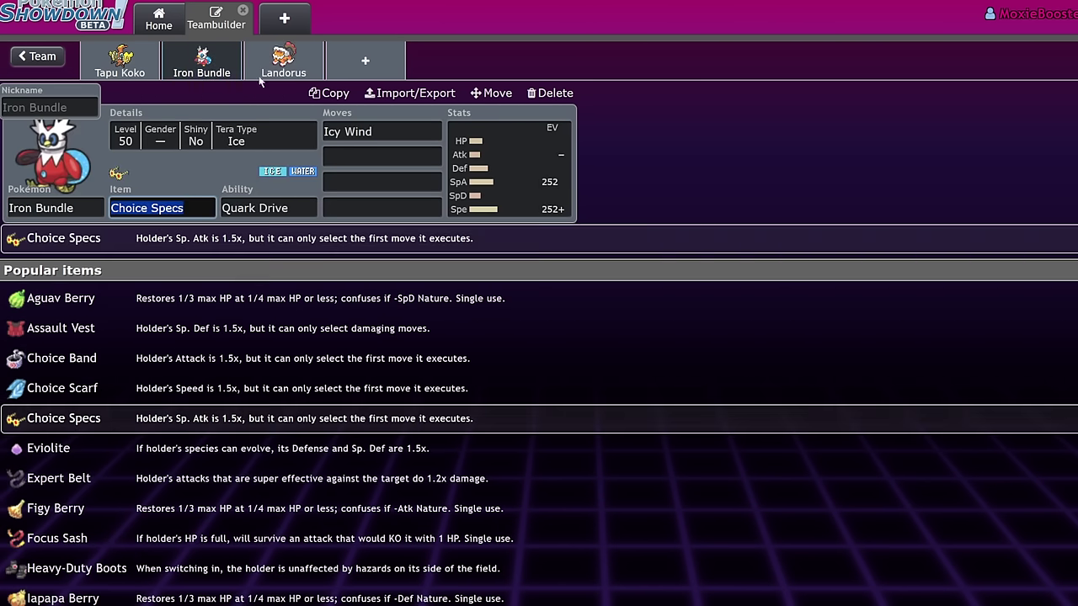
click(556, 93)
click(199, 61)
click(552, 93)
- Search 'quark' and filter the Pokémon list to Quark Drive users
click(99, 207)
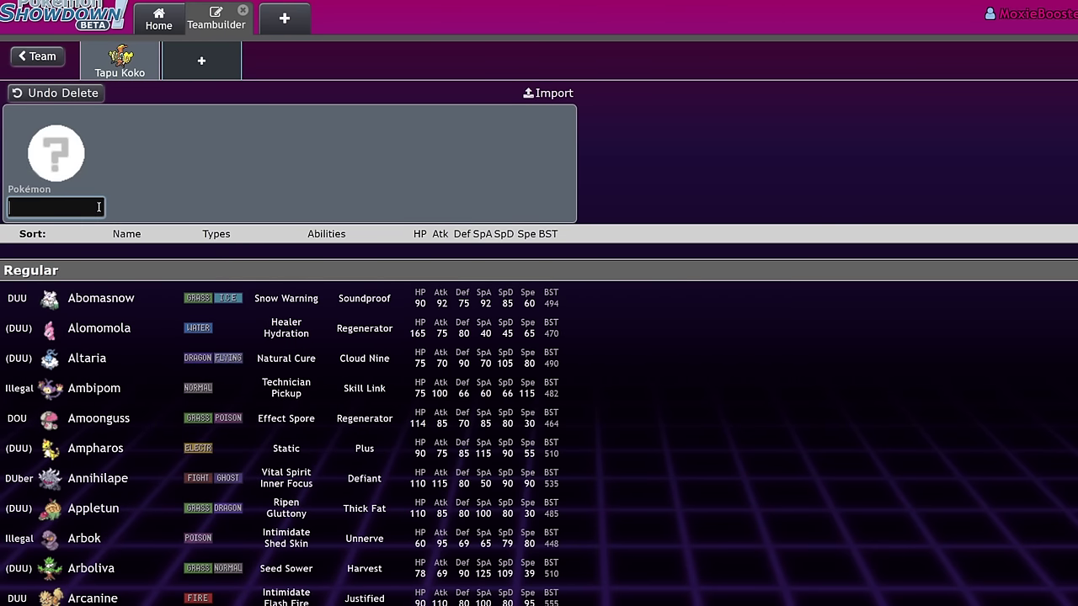
text(quae)
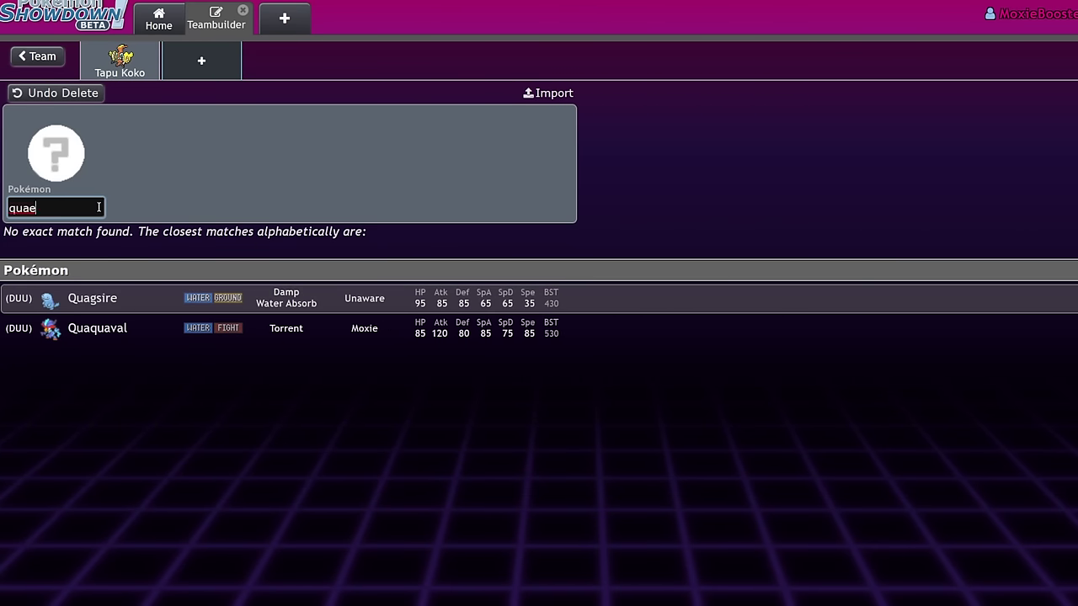
key(BackSpace)
text(k)
key(BackSpace)
text(rl)
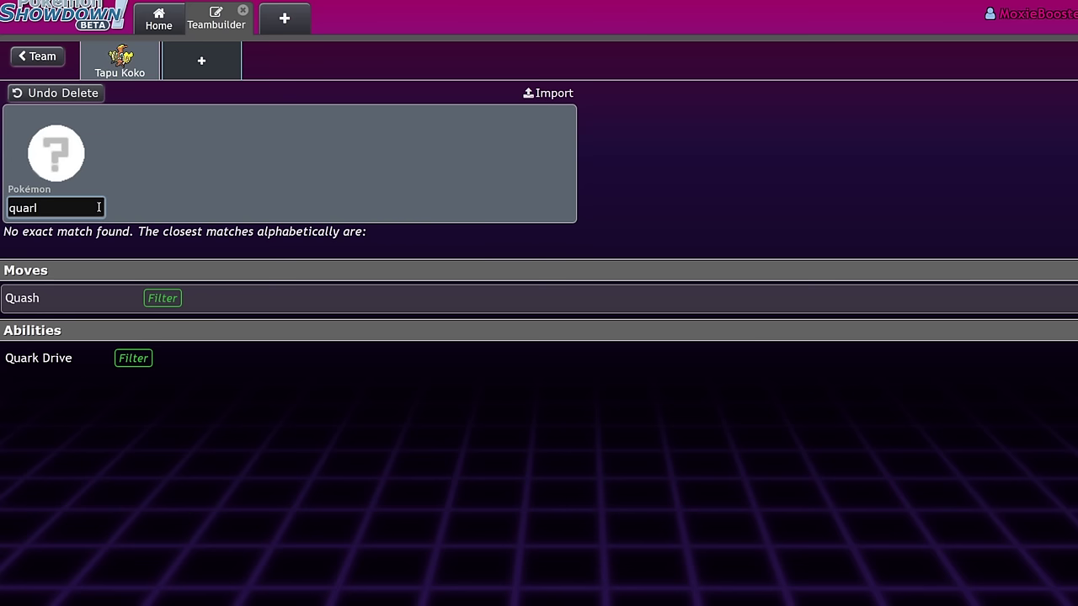
click(83, 382)
click(84, 358)
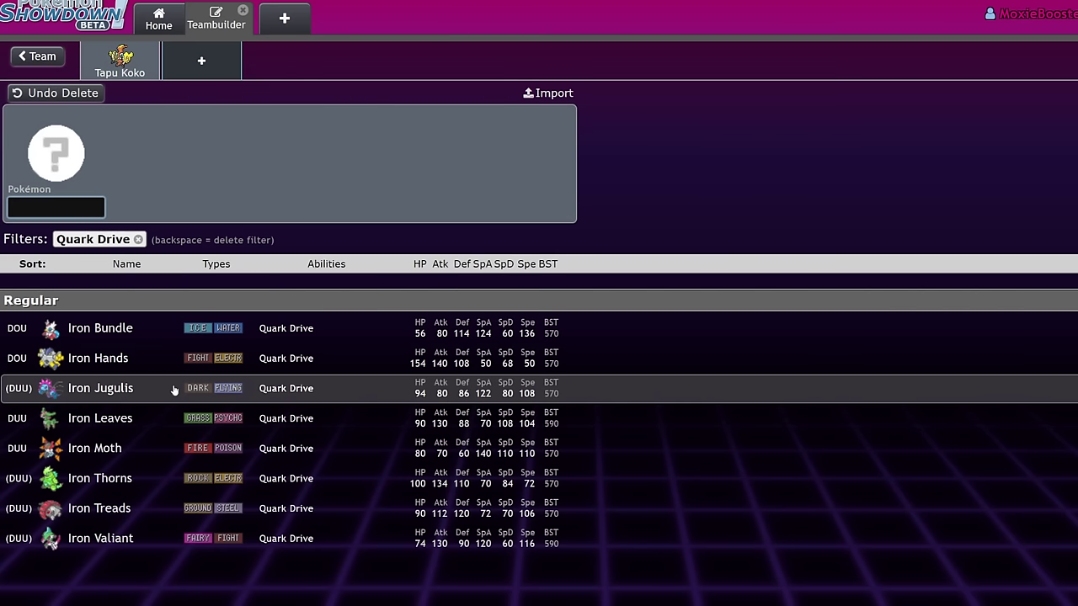
- Open the Not Confirmed team from the list and check Regice's EV spread
click(42, 56)
click(39, 56)
click(329, 337)
scroll(478, 252, down, 7)
scroll(476, 251, down, 7)
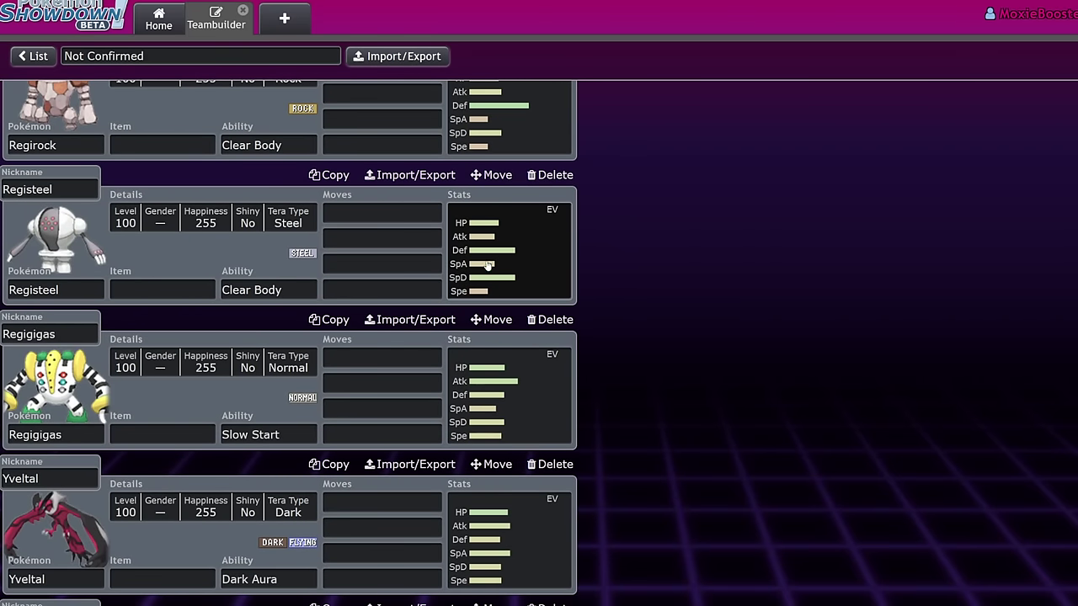
scroll(559, 276, up, 5)
click(514, 203)
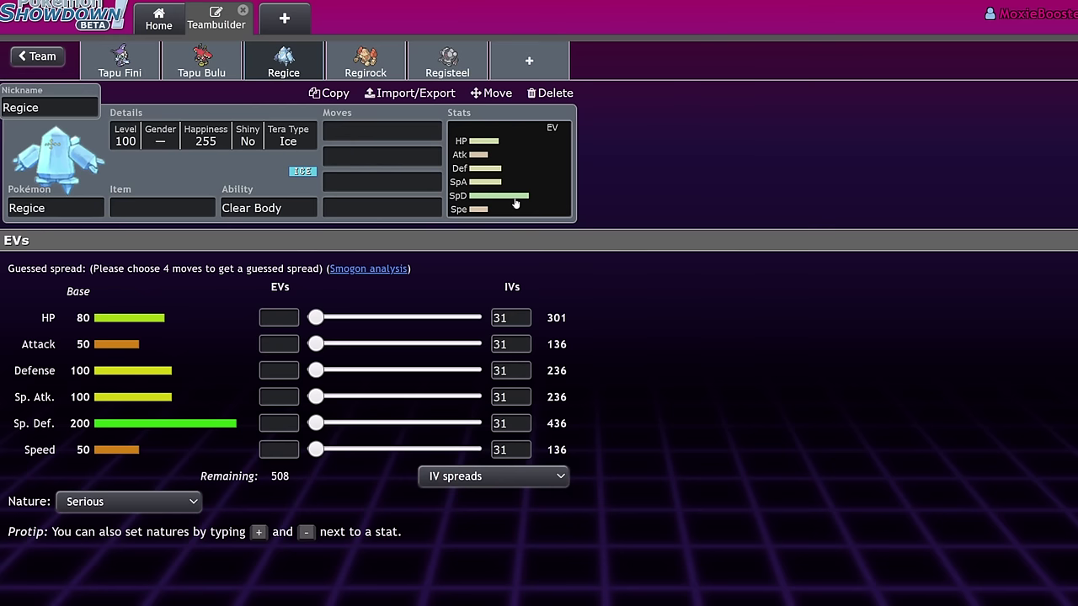
- Return to the full Not Confirmed team and scroll down through Regirock, Registeel, Regigigas and Yveltal
click(34, 59)
scroll(385, 527, down, 5)
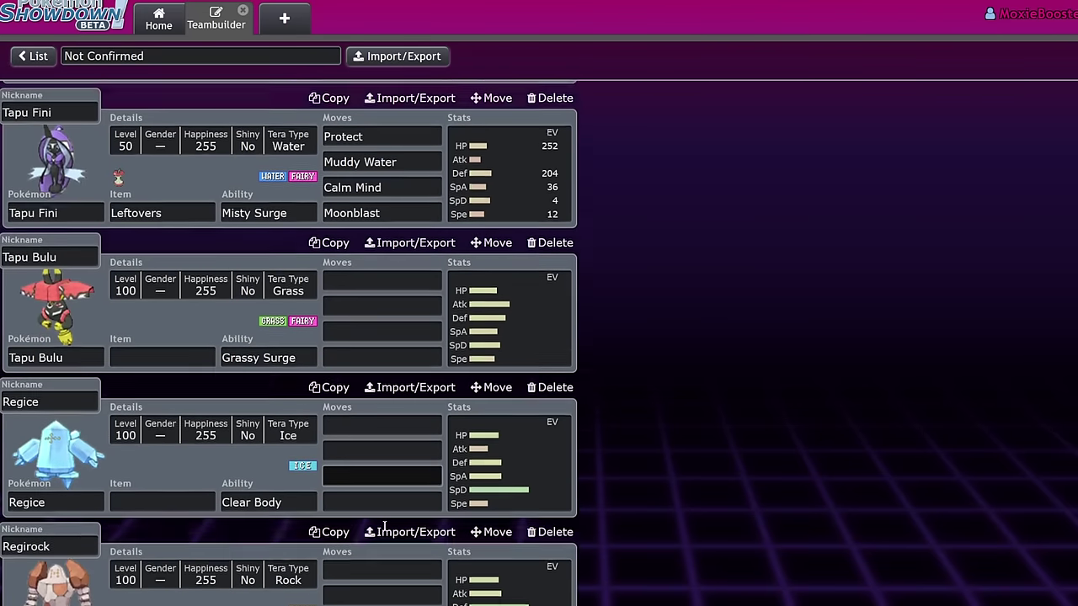
scroll(384, 527, down, 4)
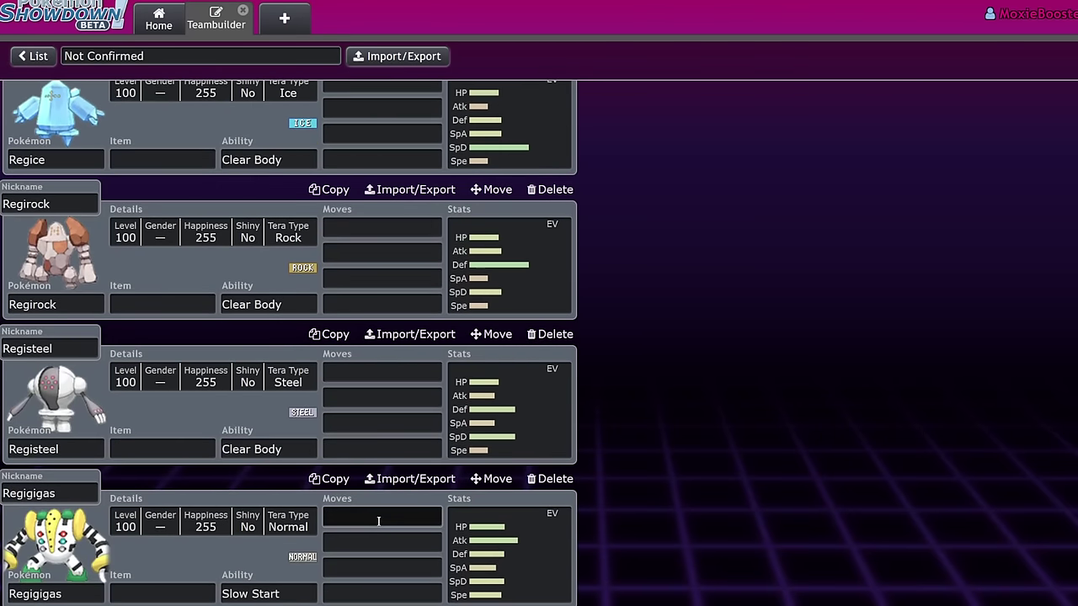
scroll(379, 521, down, 2)
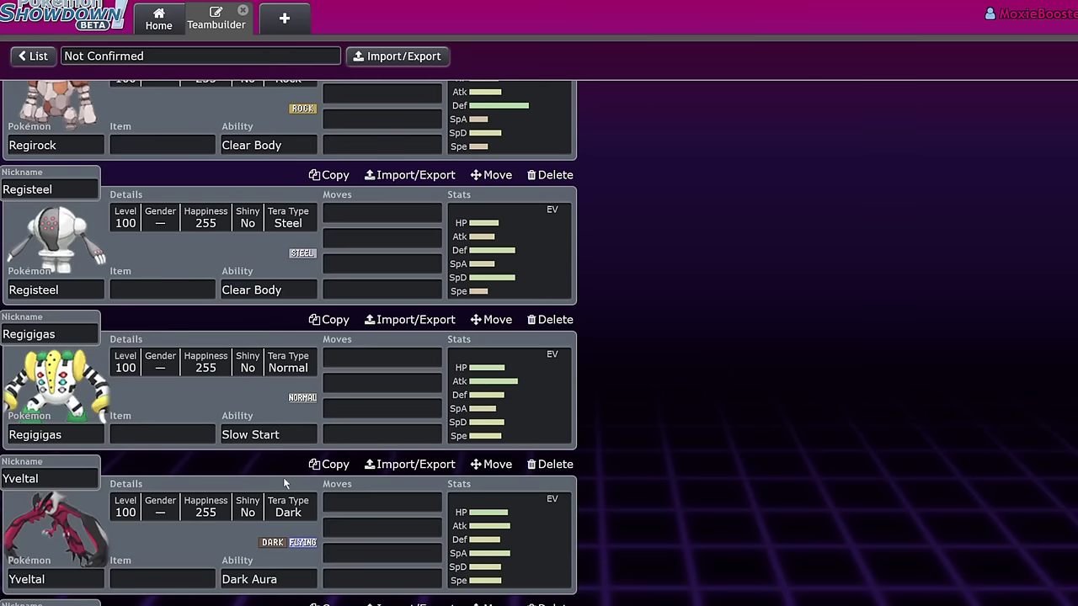
- Delete Regigigas from the Not Confirmed team
click(561, 320)
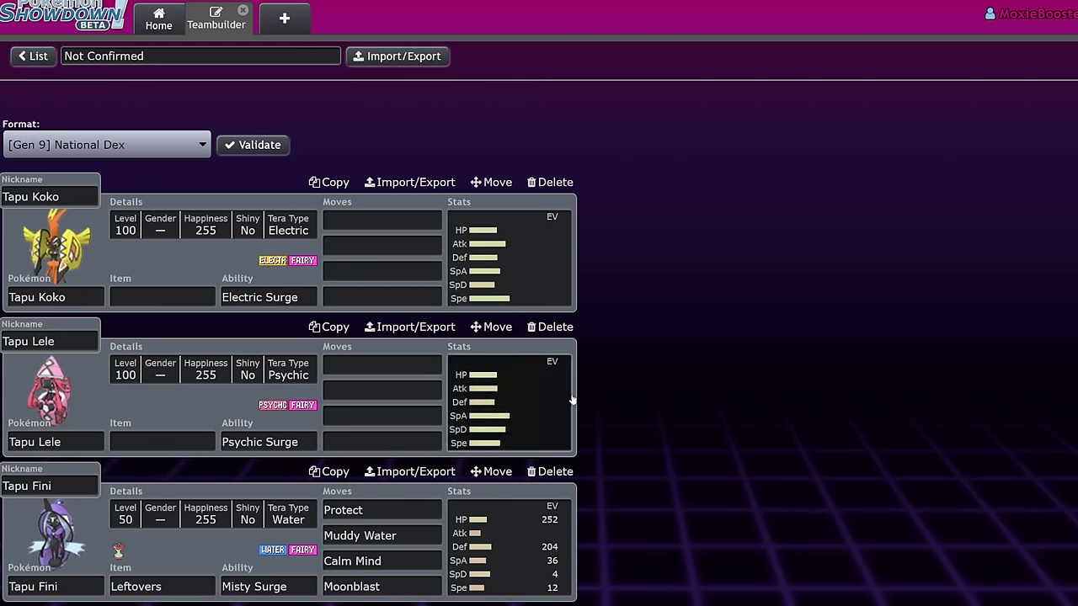
scroll(560, 324, down, 4)
scroll(546, 443, down, 8)
scroll(553, 306, up, 8)
scroll(559, 310, down, 4)
scroll(581, 430, up, 4)
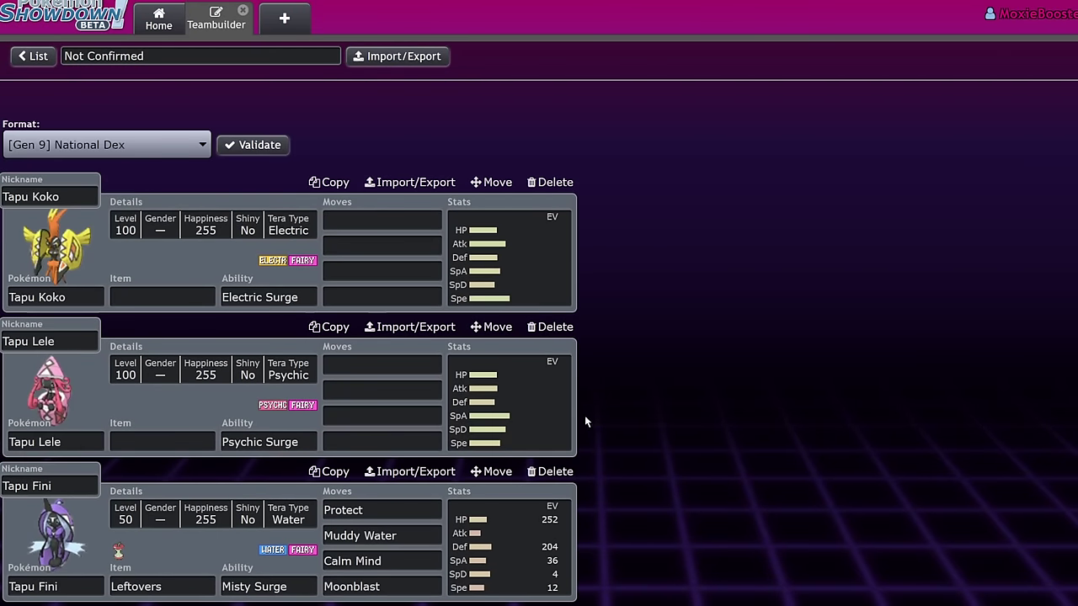
scroll(598, 416, down, 5)
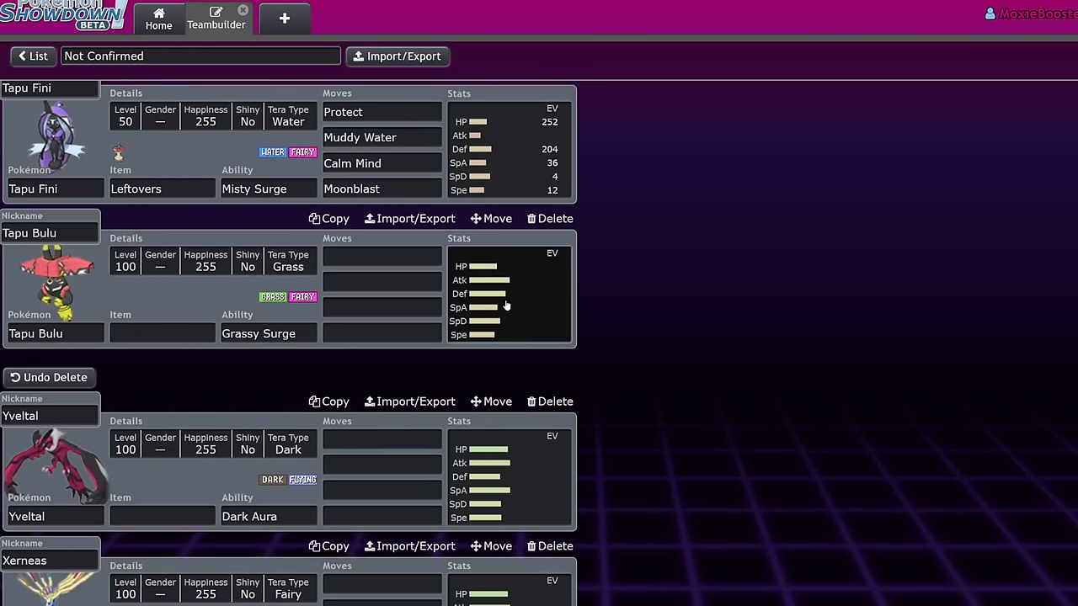
scroll(507, 306, down, 4)
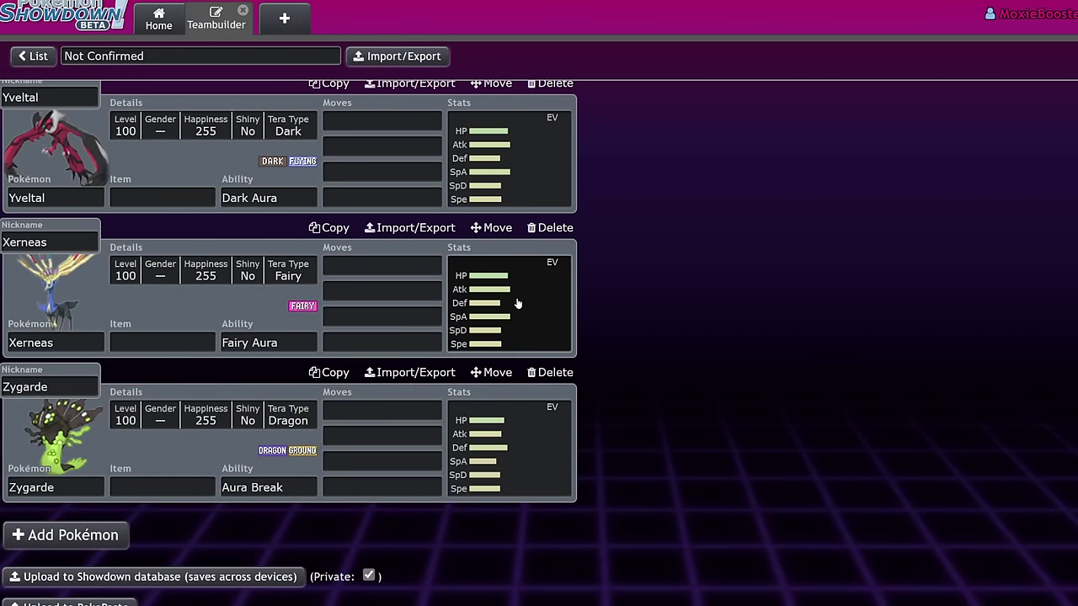
scroll(631, 385, up, 4)
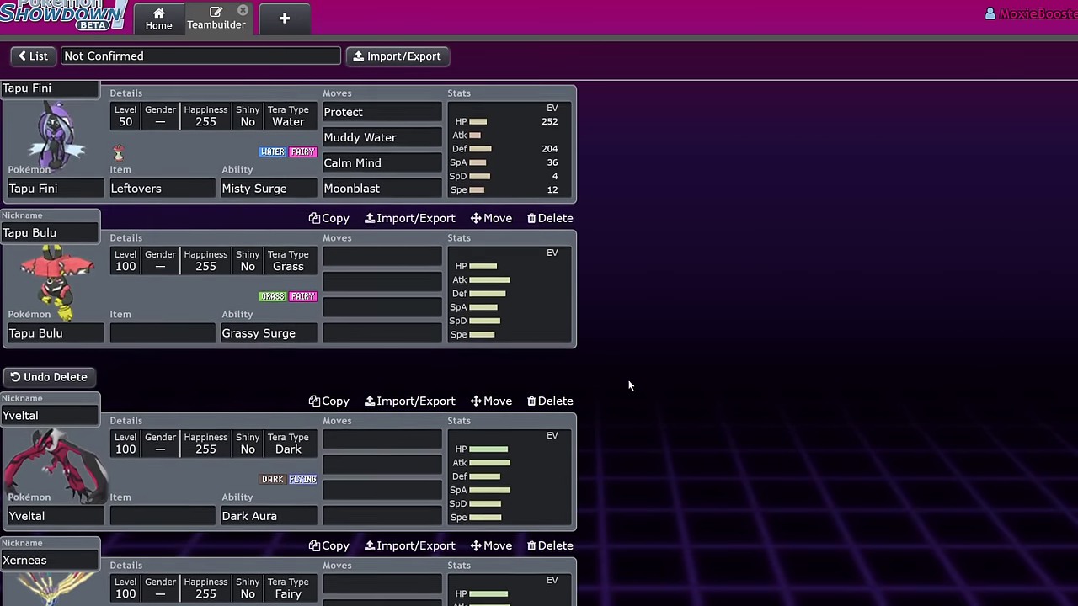
scroll(631, 385, down, 4)
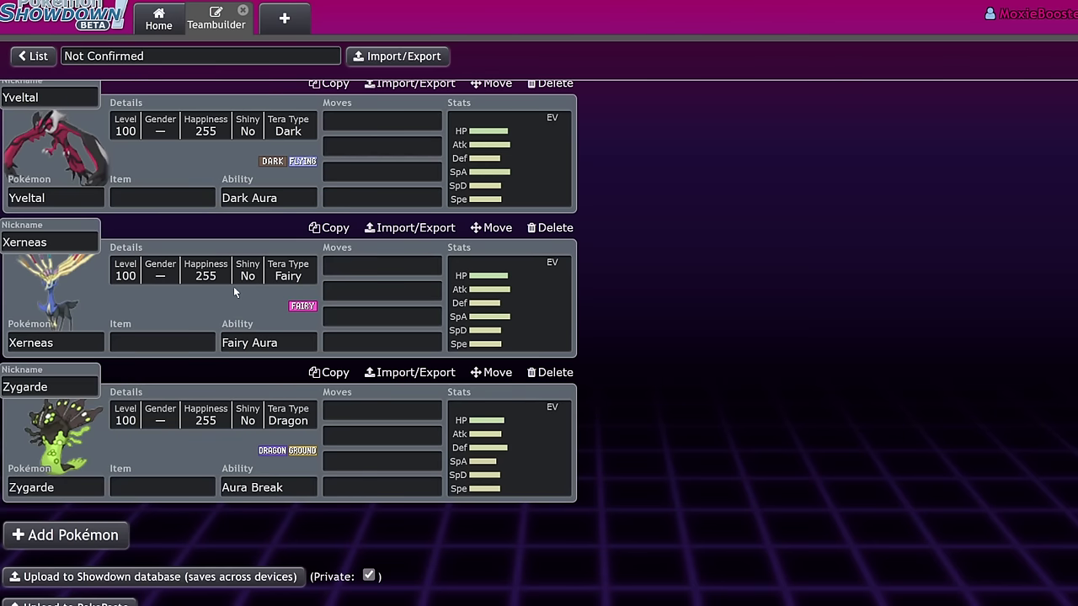
- Delete Zygarde and Yveltal, then check Xerneas's EV spread
click(555, 372)
scroll(420, 401, down, 3)
scroll(209, 412, down, 5)
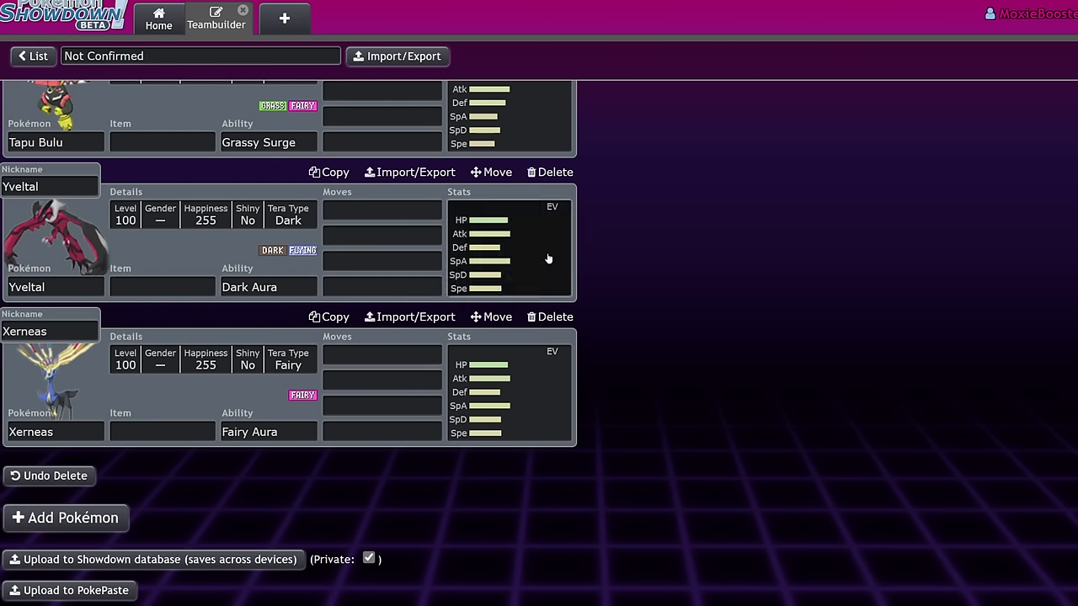
click(555, 173)
scroll(564, 175, down, 5)
click(536, 446)
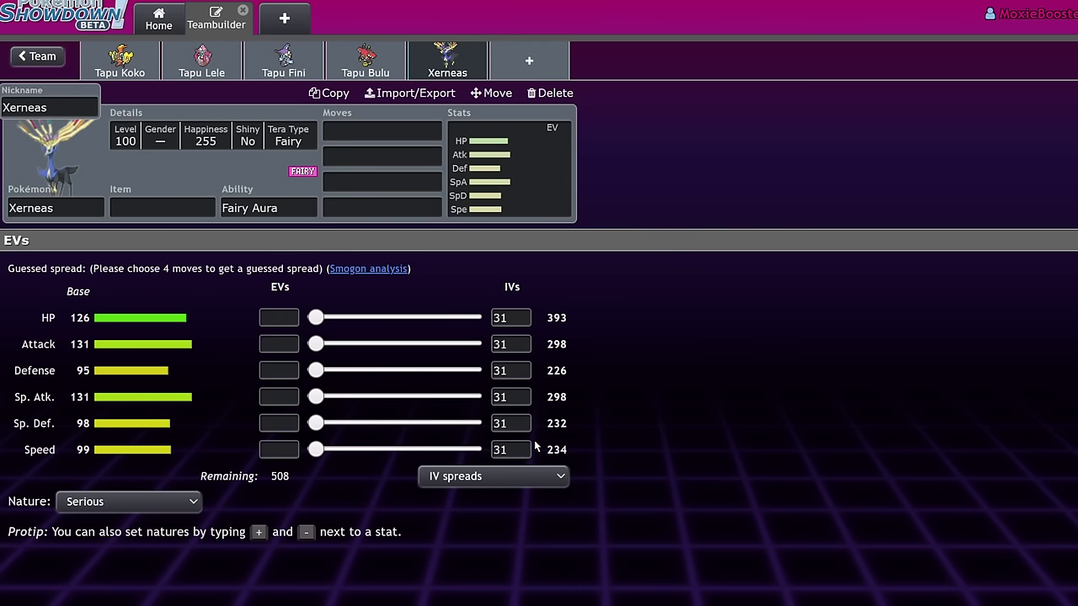
- Go back to the team list and reopen Untitled 786
click(42, 57)
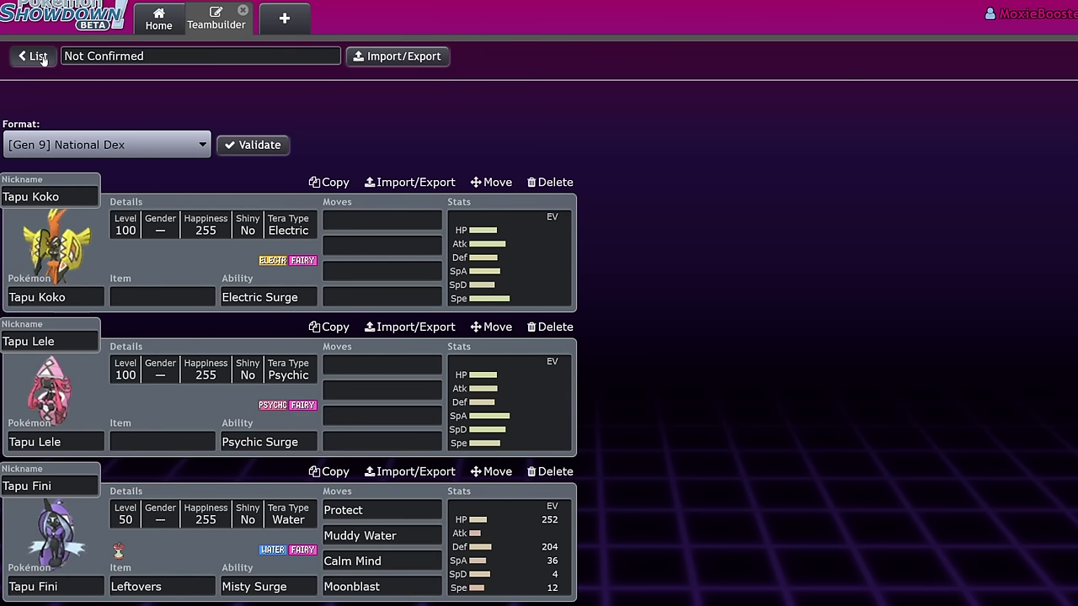
click(39, 56)
click(421, 257)
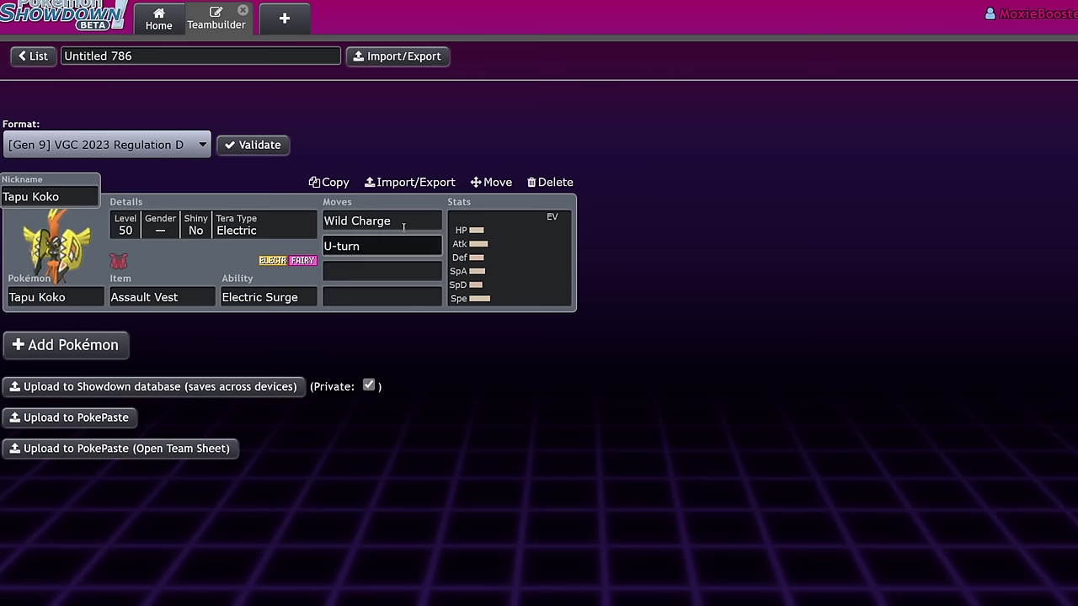
- Replace the existing Pokémon with Groudon and Xerneas
click(566, 184)
click(95, 330)
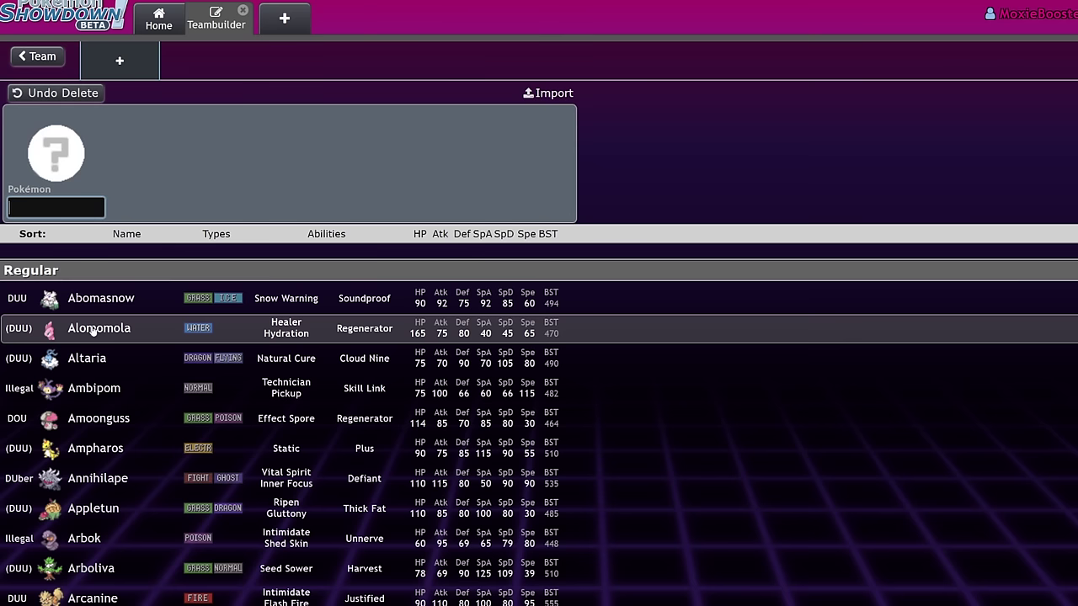
text(groud)
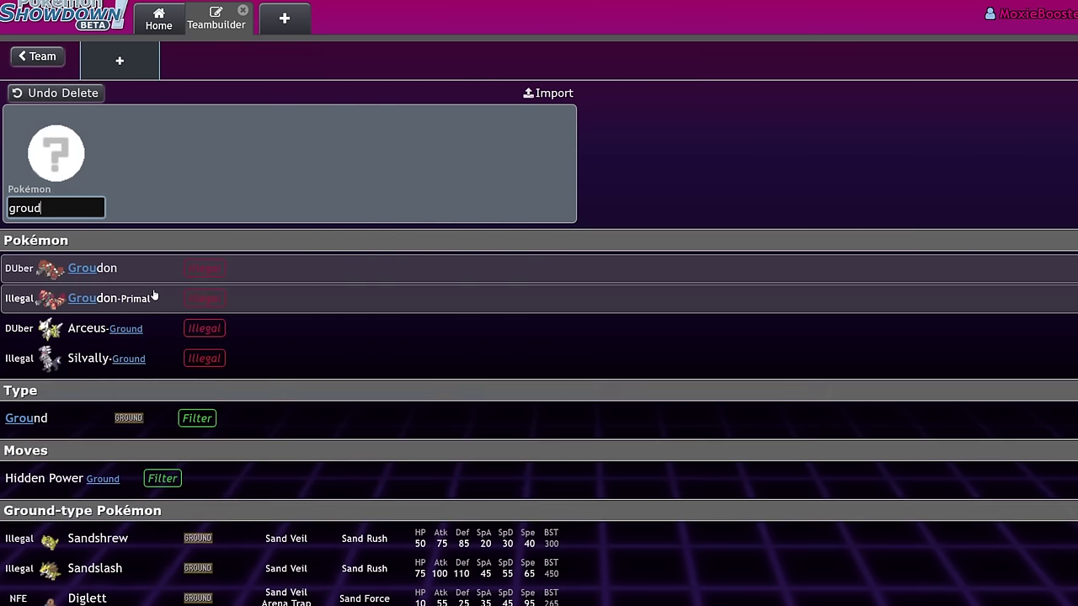
click(129, 264)
click(201, 61)
text(xer)
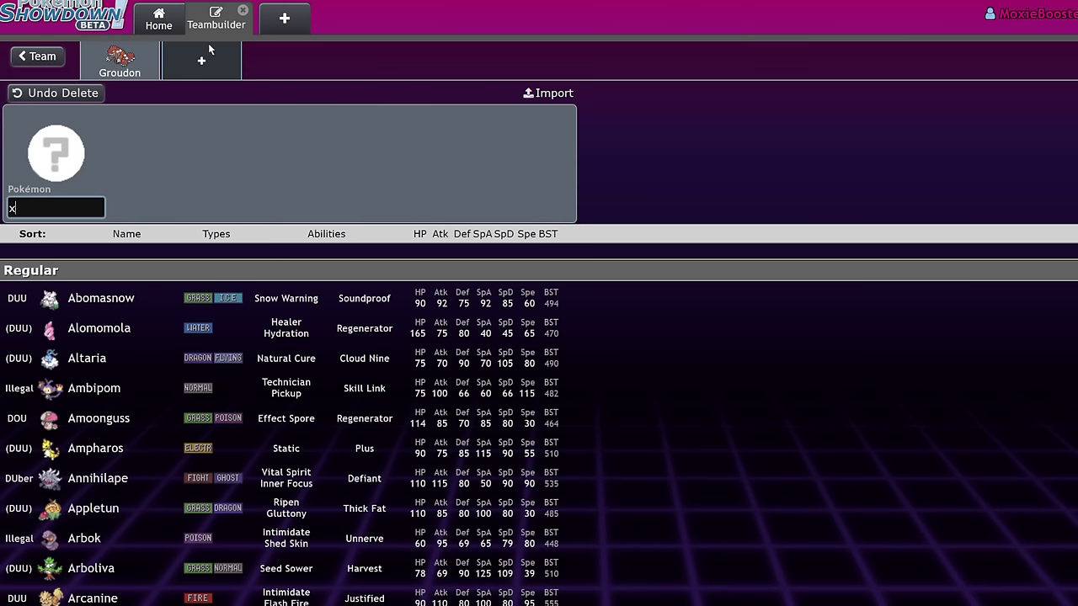
click(121, 271)
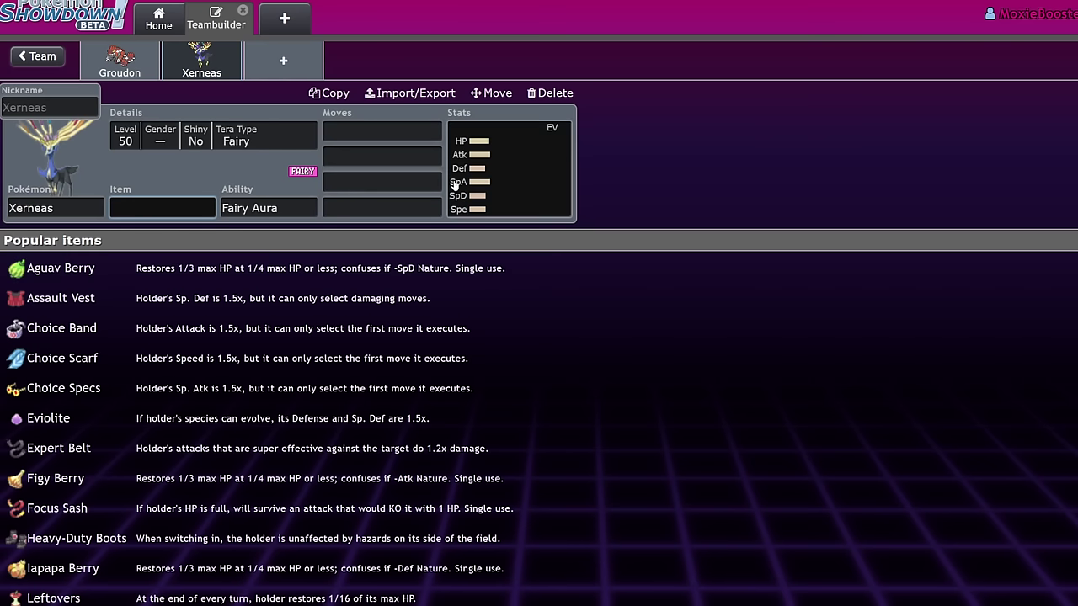
- Give Xerneas Power Herb with Geomancy and Dazzling Gleam as its first moves
click(139, 69)
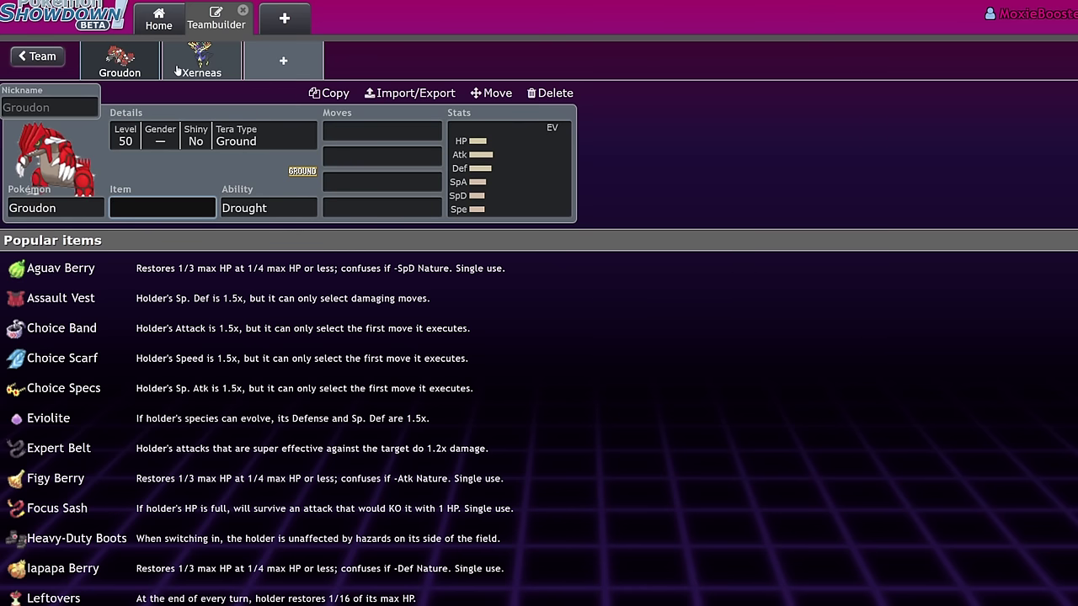
click(178, 71)
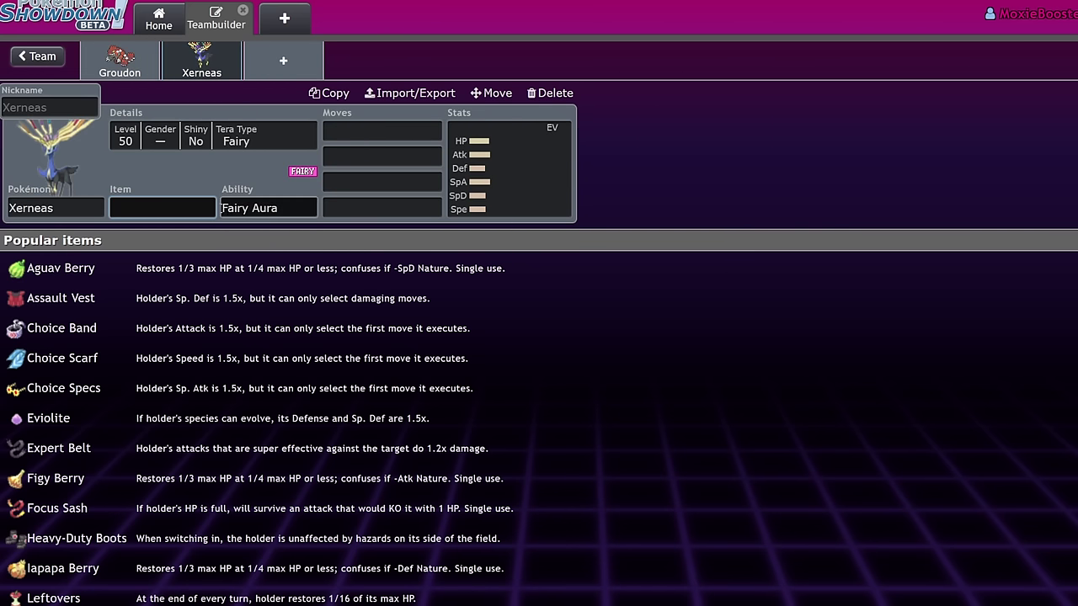
text(powe)
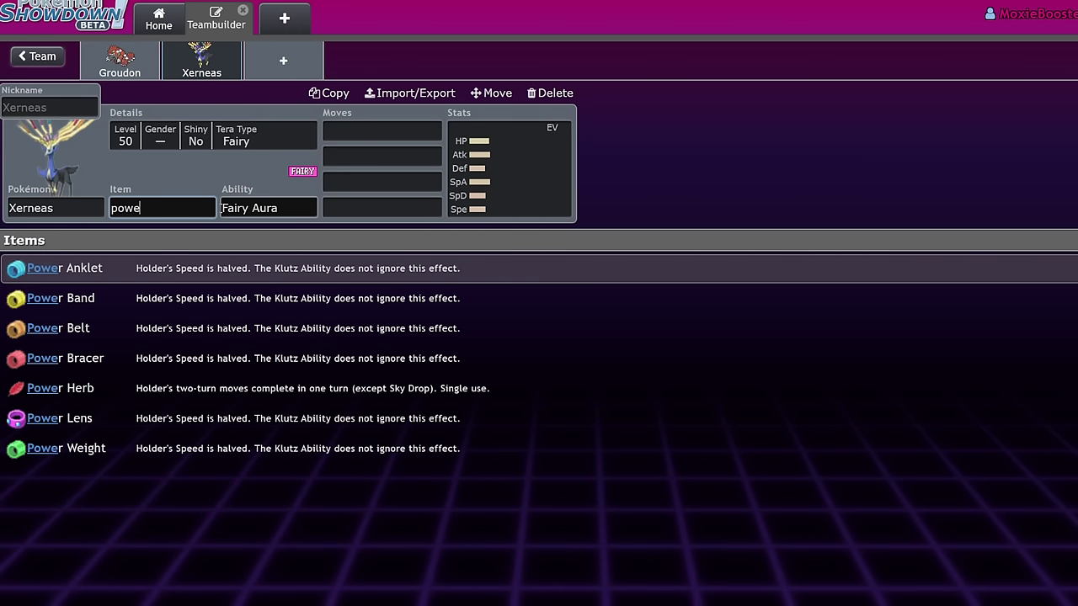
click(116, 387)
key(Tab)
text(g)
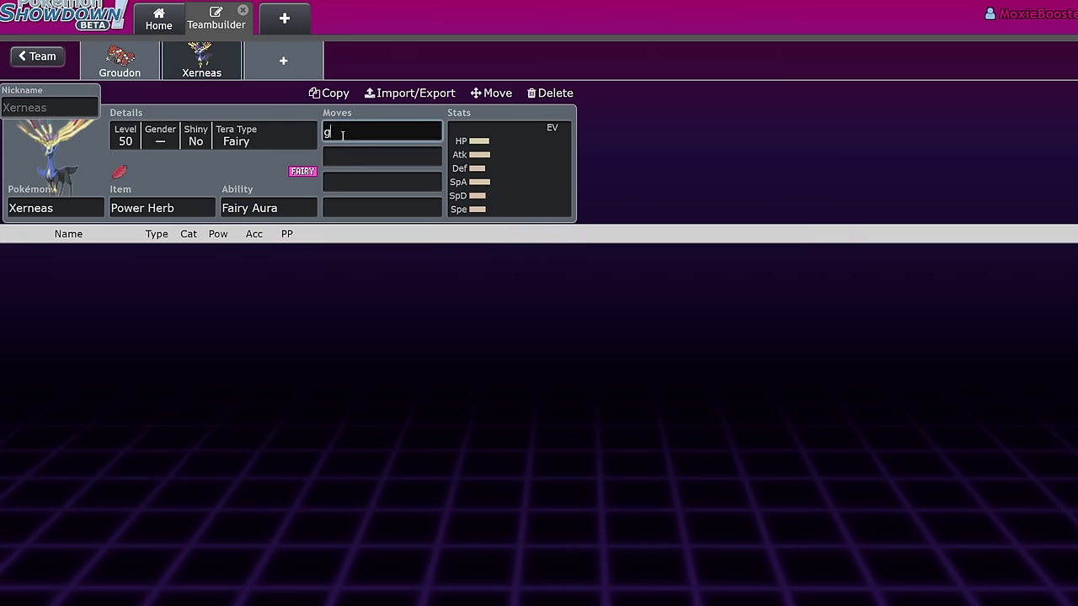
text(eoma)
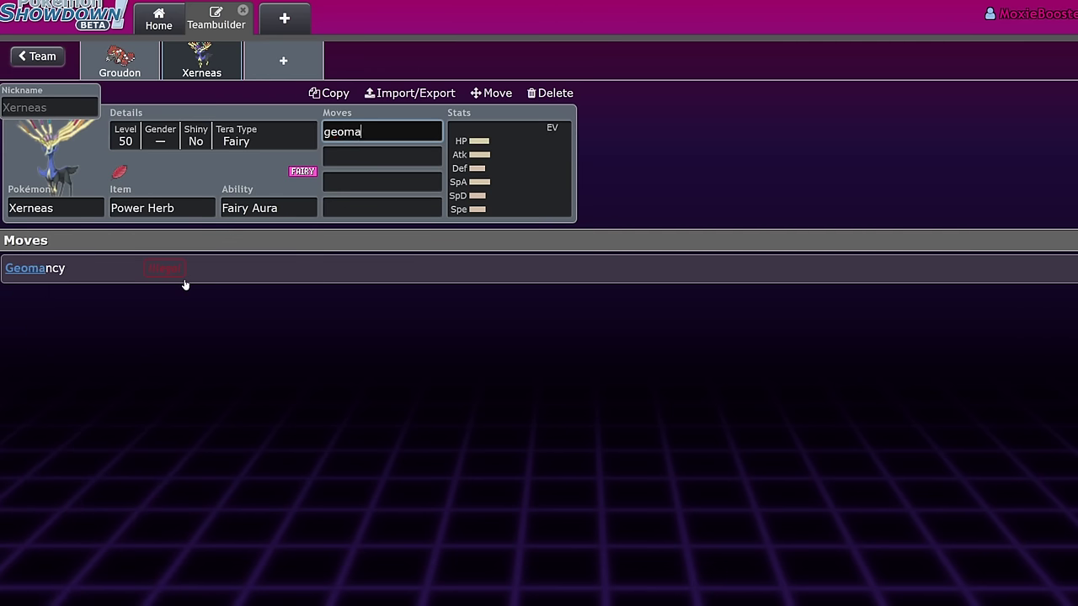
key(Return)
text(dazz)
key(Return)
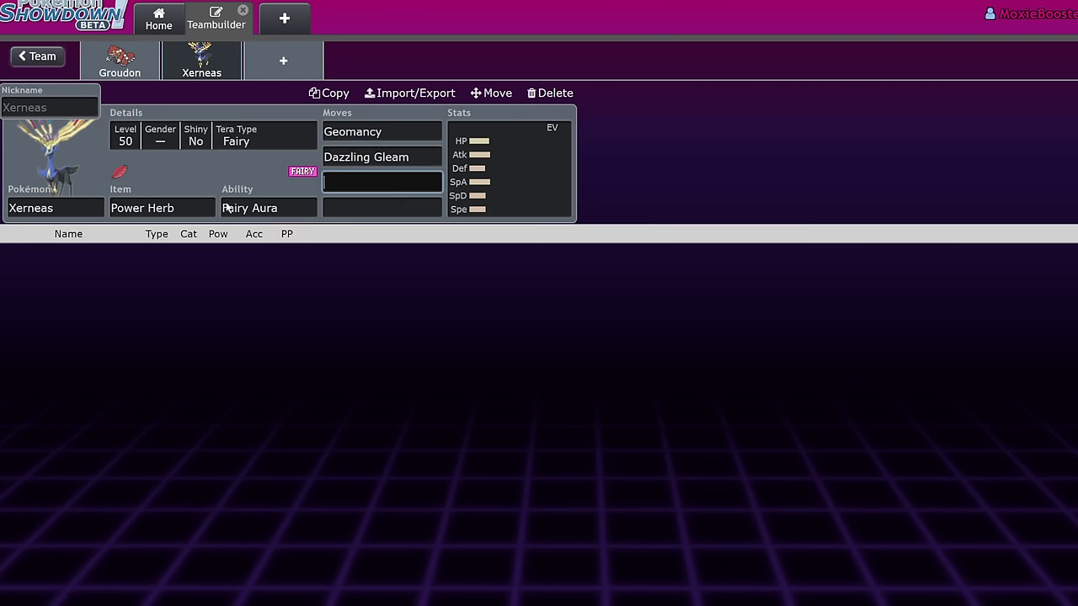
- Inspect Xerneas's details, EV spread and ability options
click(244, 141)
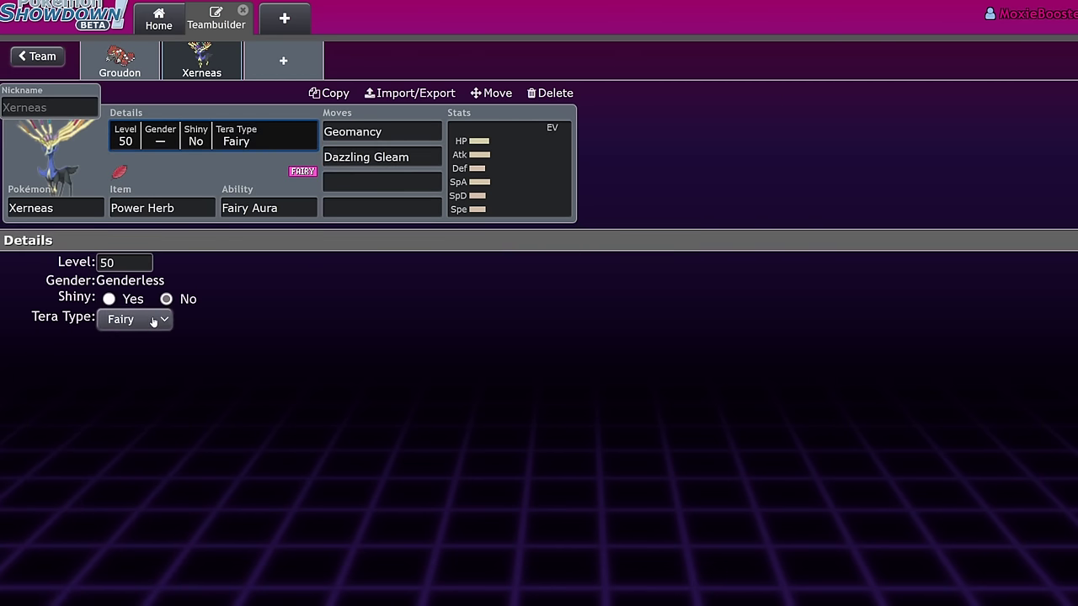
click(484, 195)
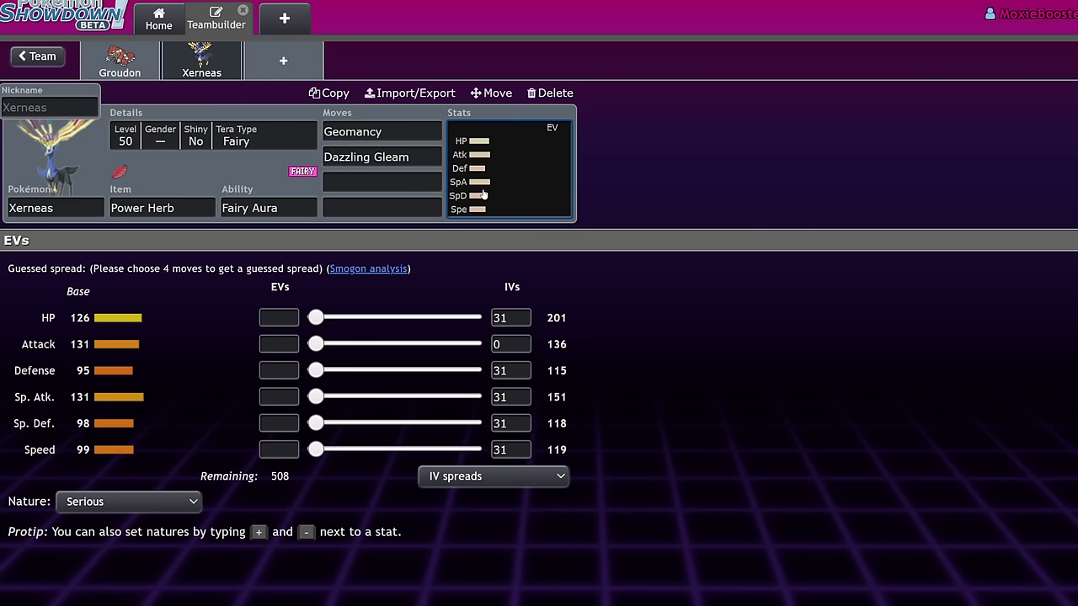
click(295, 213)
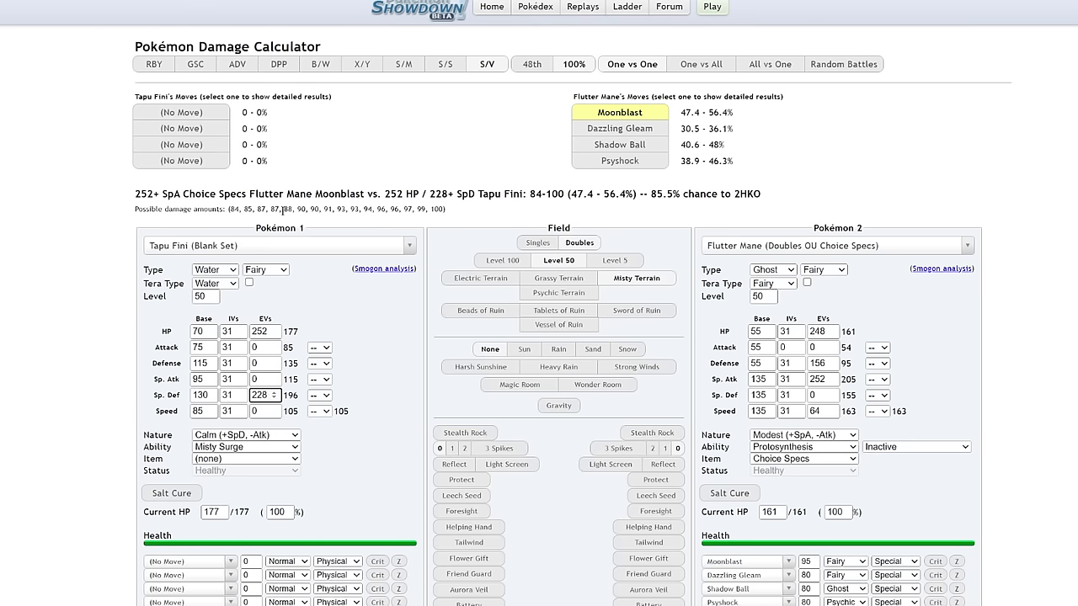
- Load the National Dex Ubers Choice Attacker Xerneas set at level 50
click(304, 246)
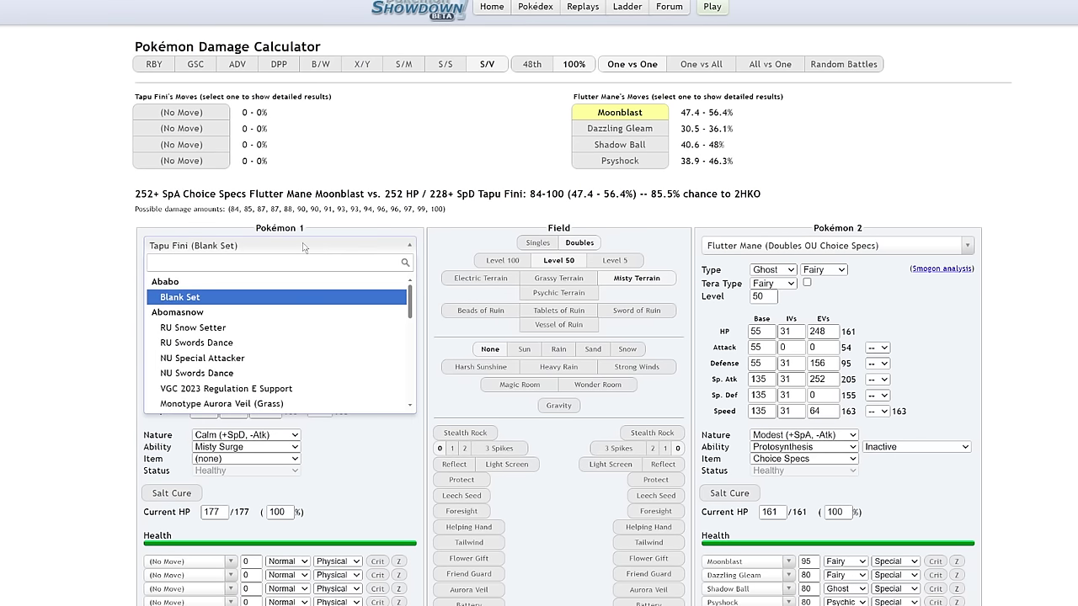
text(xern)
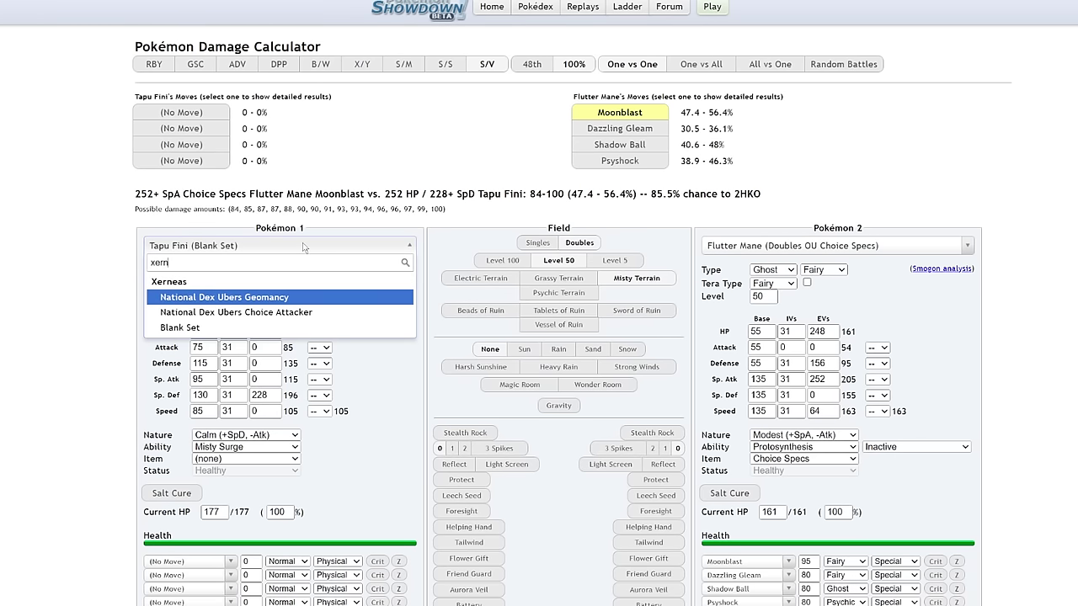
click(245, 313)
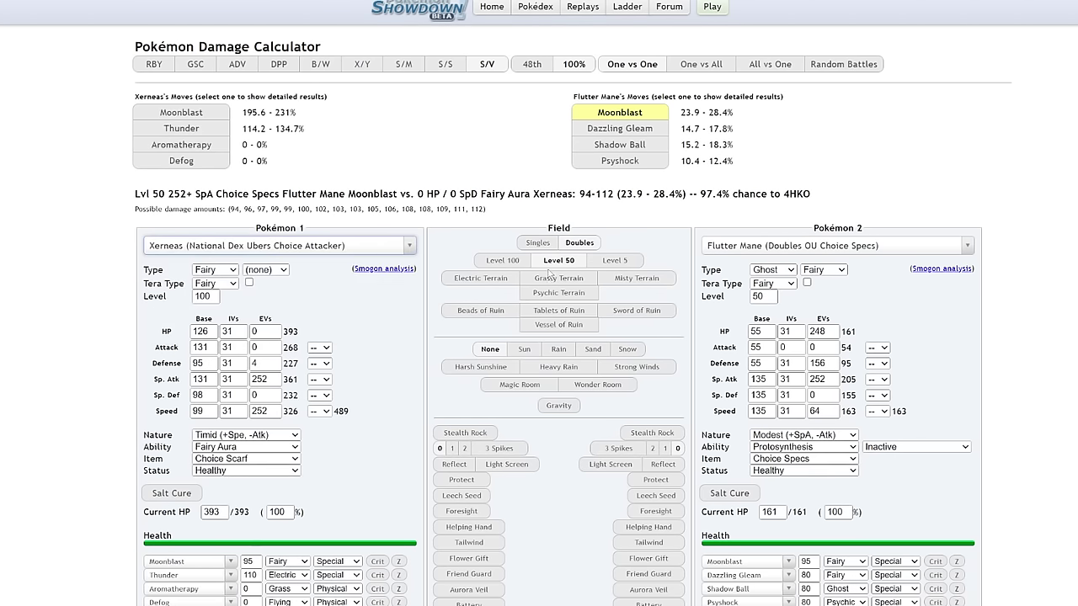
click(502, 260)
click(559, 260)
- Load the Ubers Choice Band Wallbreaker Zacian and switch it to Zacian-Crowned
click(744, 245)
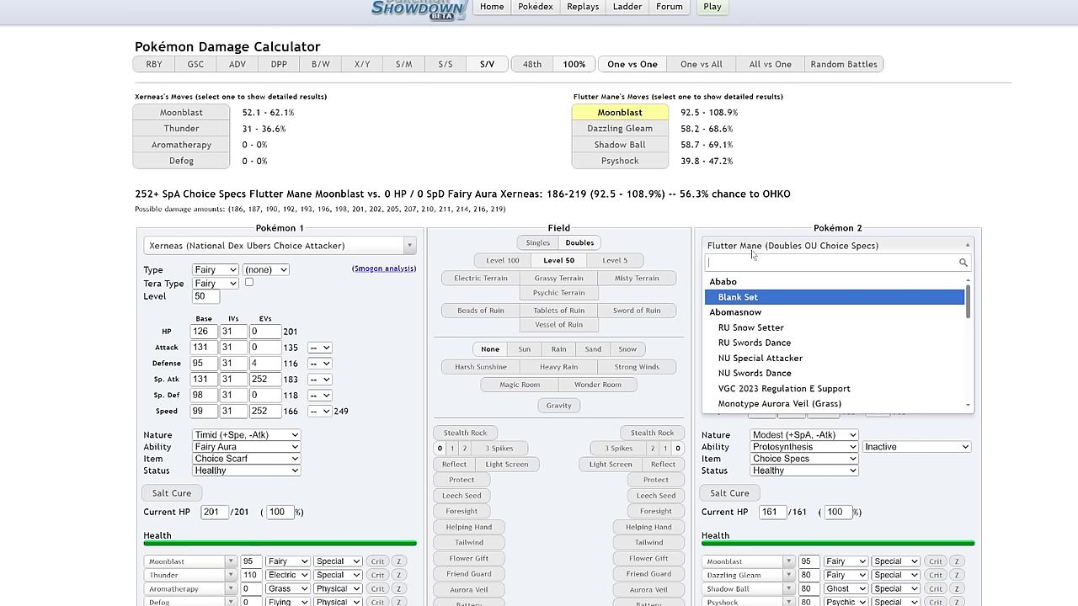
text(zaci)
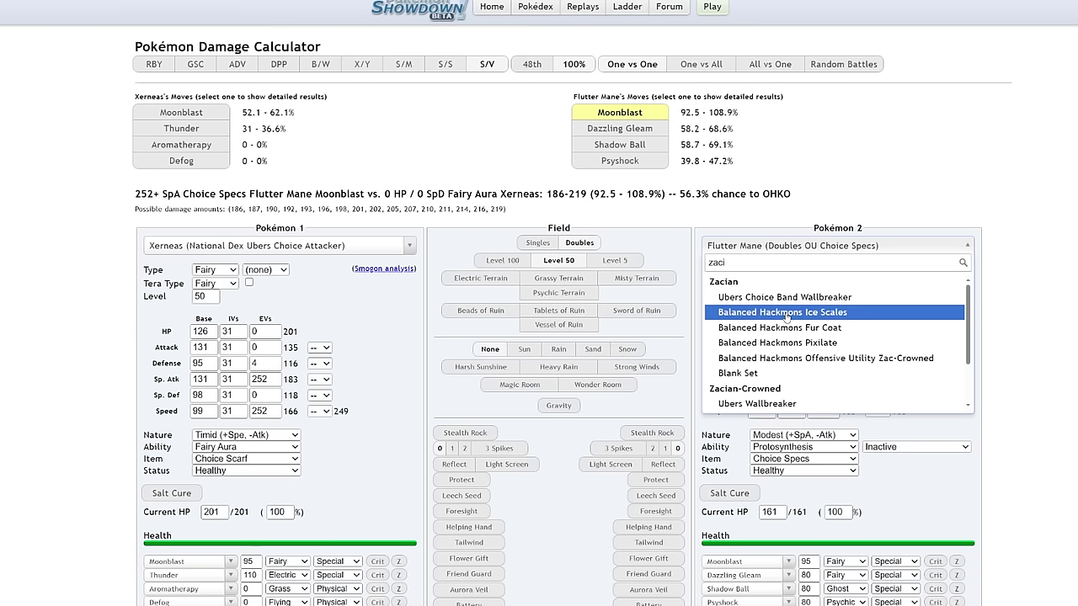
click(788, 298)
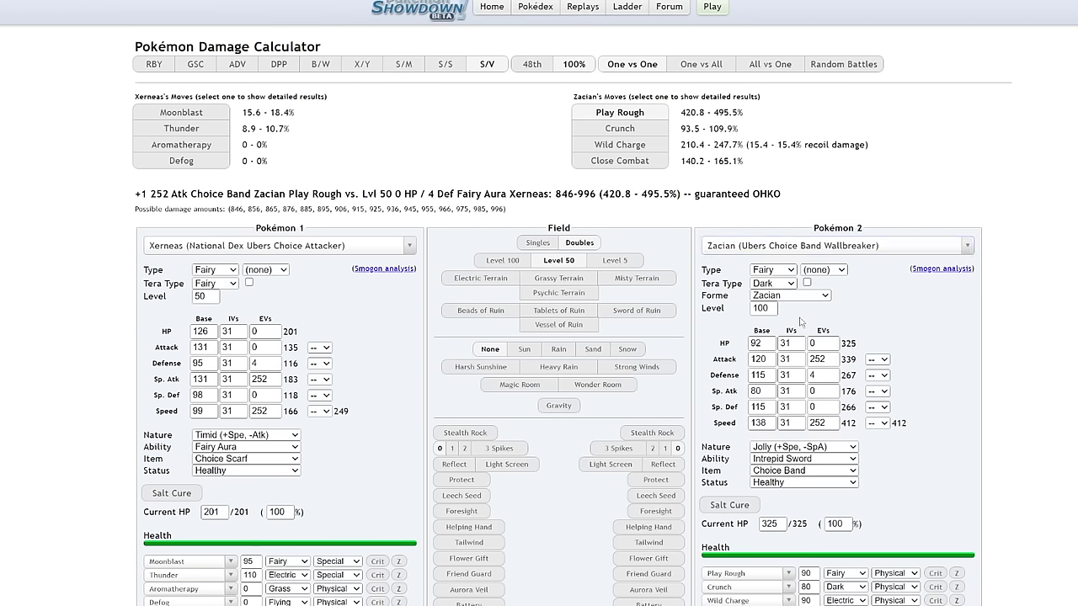
click(800, 320)
- Give Xerneas +2 Sp. Atk and Tera Fairy, then view the Moonblast calculation
click(189, 114)
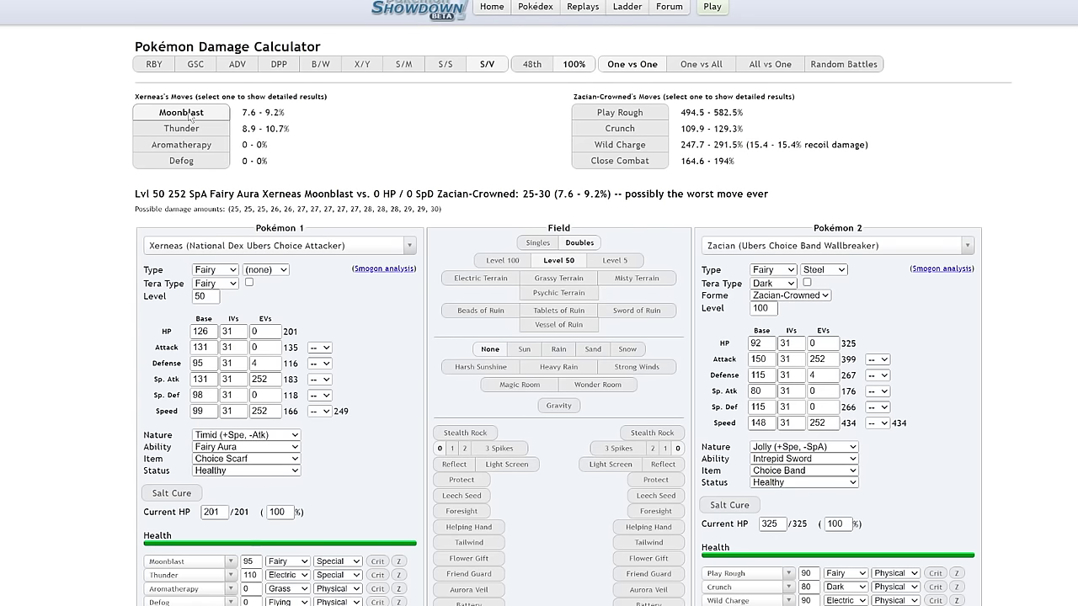
click(321, 380)
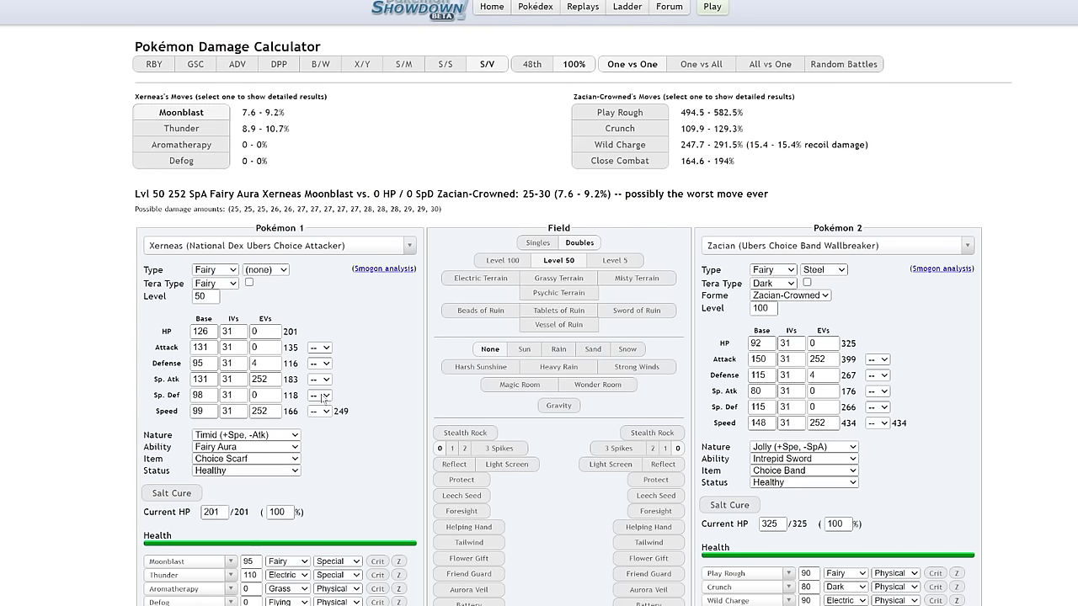
click(322, 440)
click(352, 436)
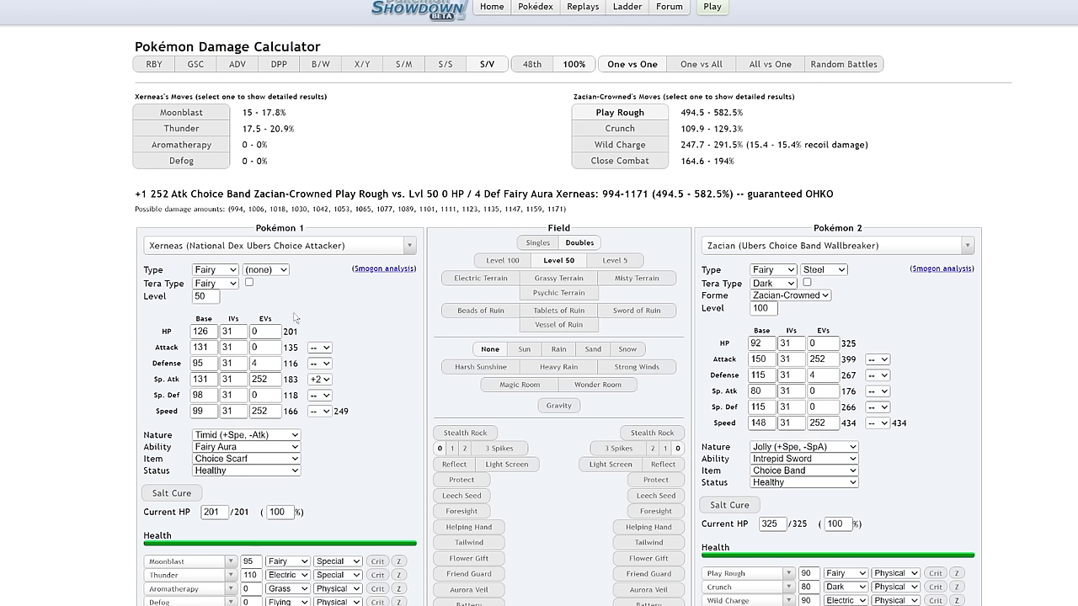
click(249, 284)
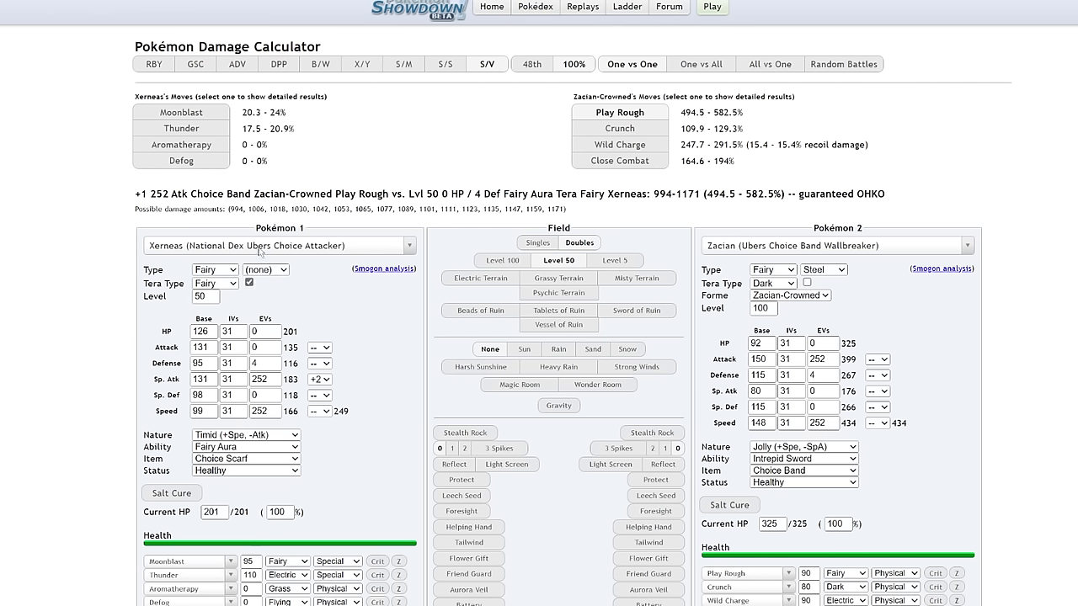
click(181, 112)
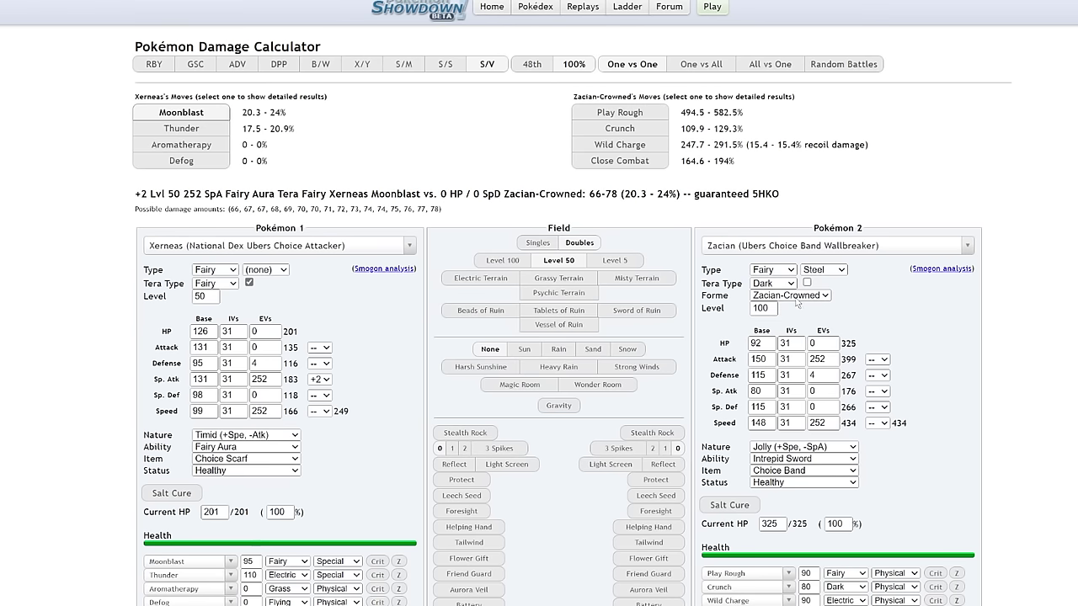
- Keep both Pokémon at level 50 and set Xerneas's nature to Modest
click(503, 260)
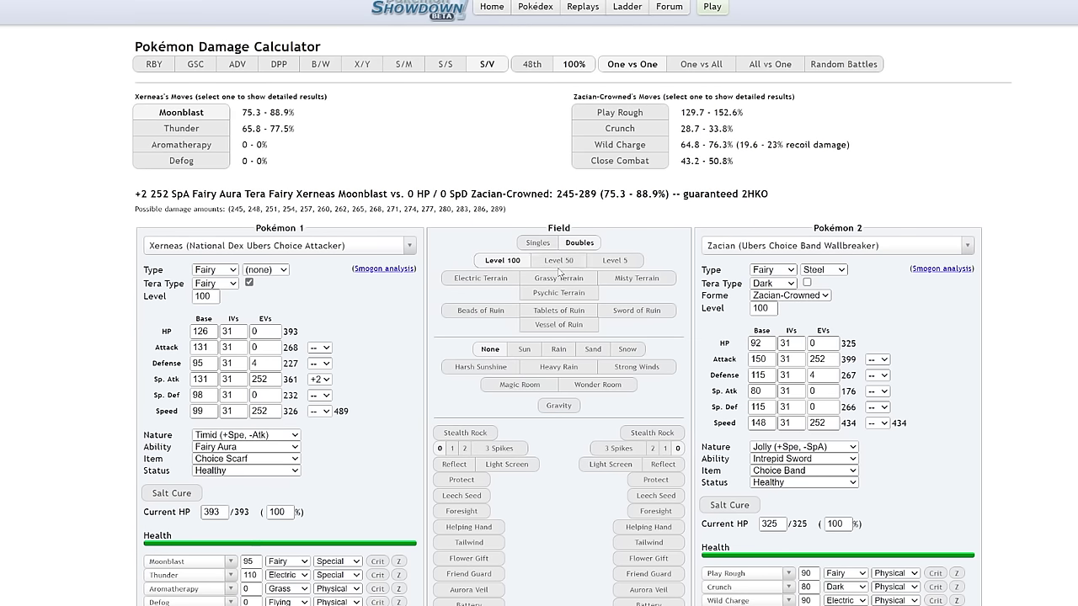
click(562, 264)
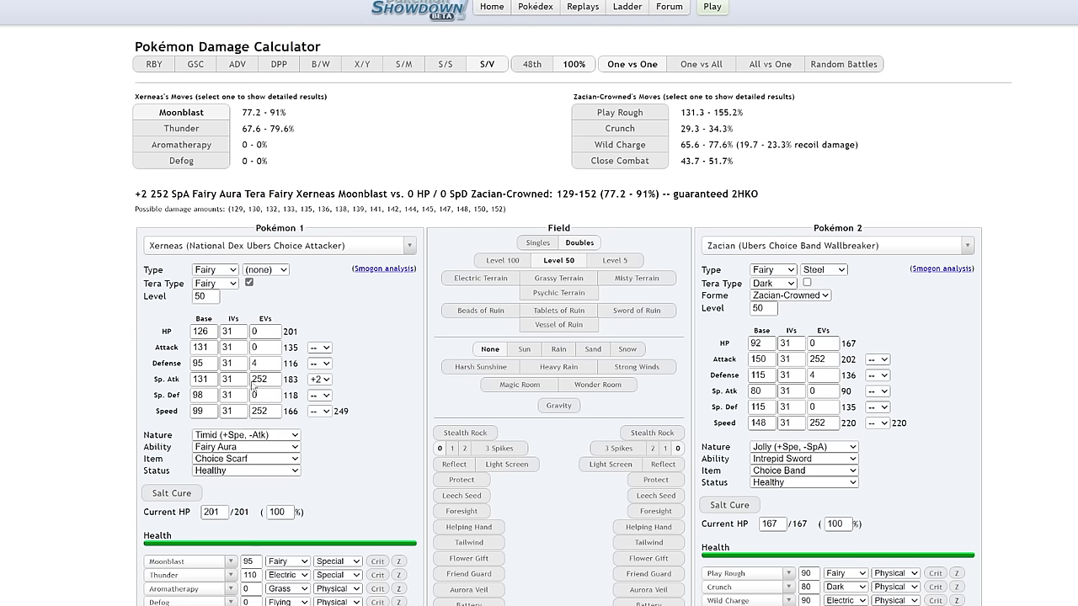
key(m)
key(o)
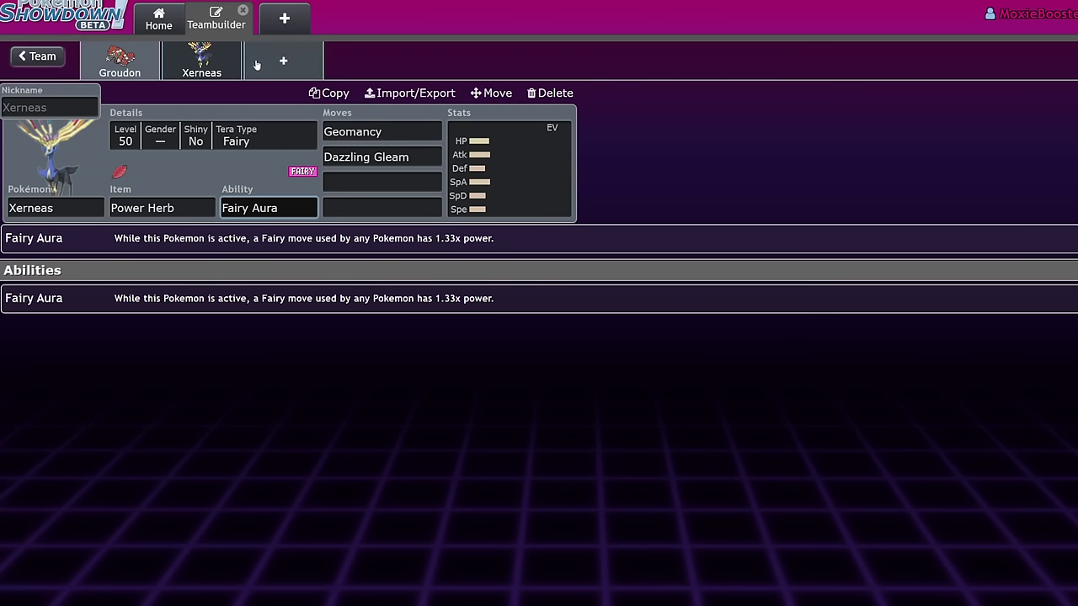
- Add Chi-Yu as the third team member, then look over Groudon's and Xerneas's sets
click(258, 58)
text(chi)
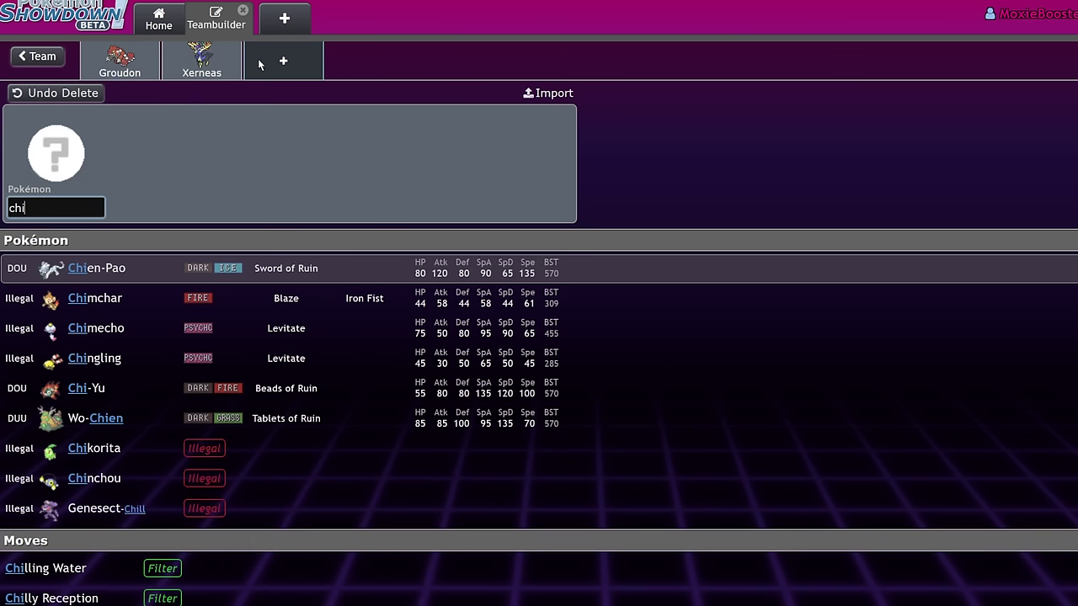
click(224, 385)
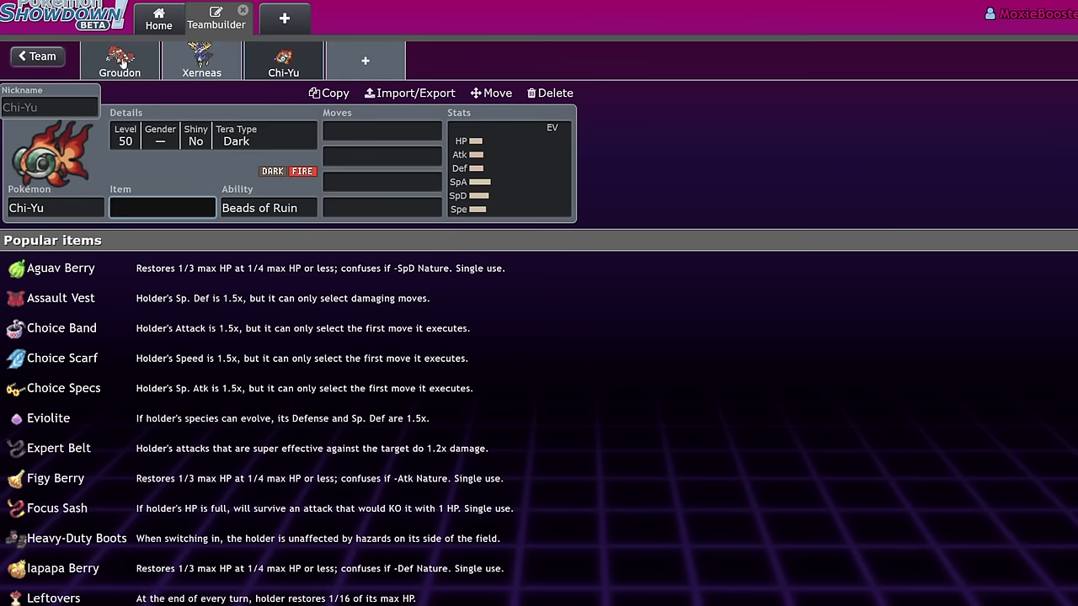
click(123, 61)
click(202, 59)
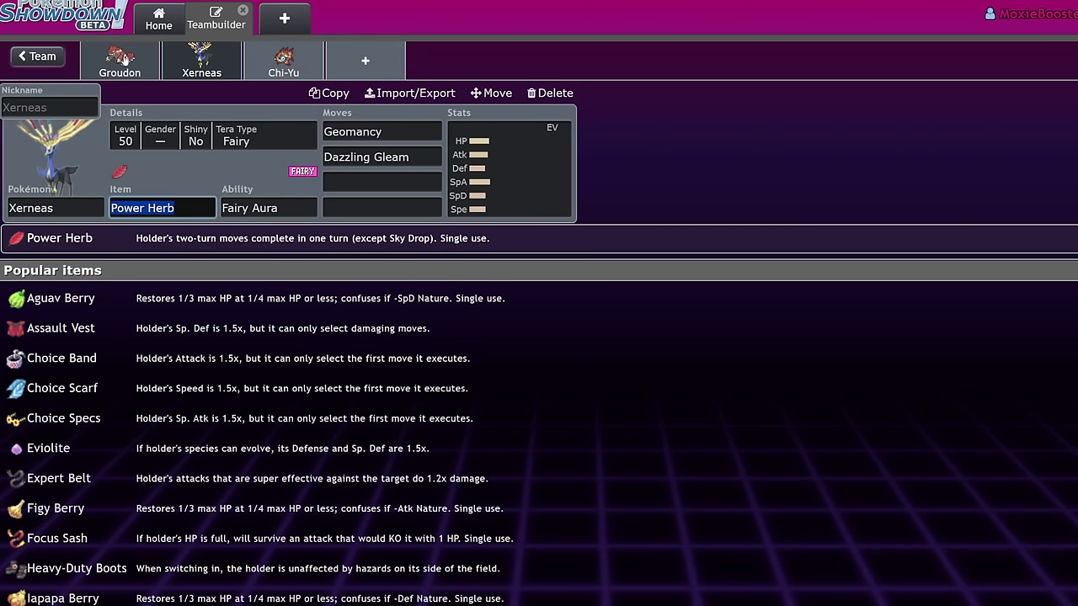
click(119, 59)
click(201, 59)
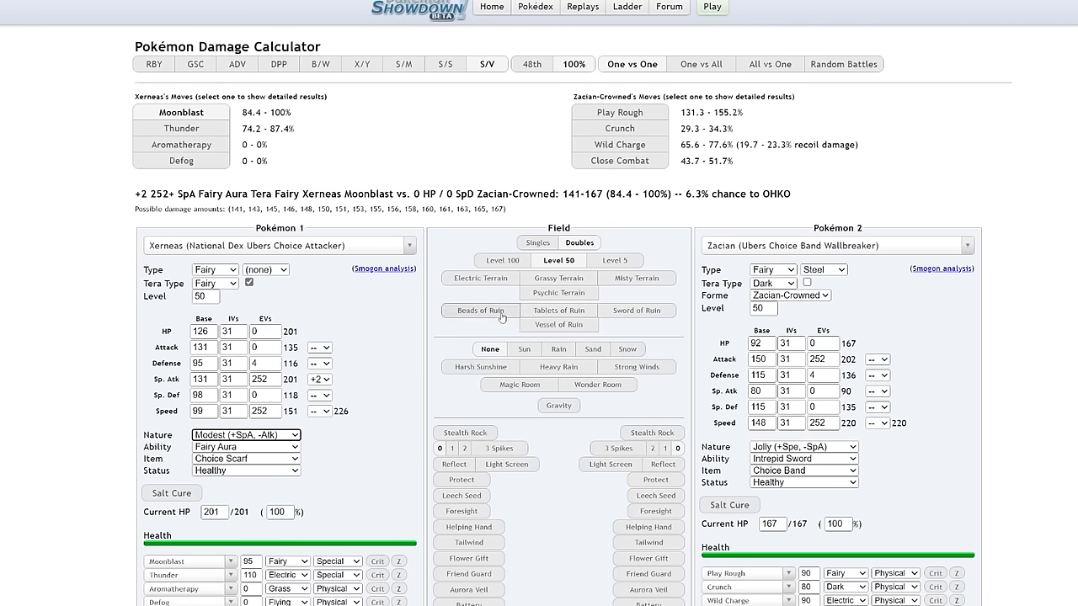
- Turn on Beads of Ruin and load the Ubers Bulky Calm Mind Kyogre set as Pokémon 2
click(500, 313)
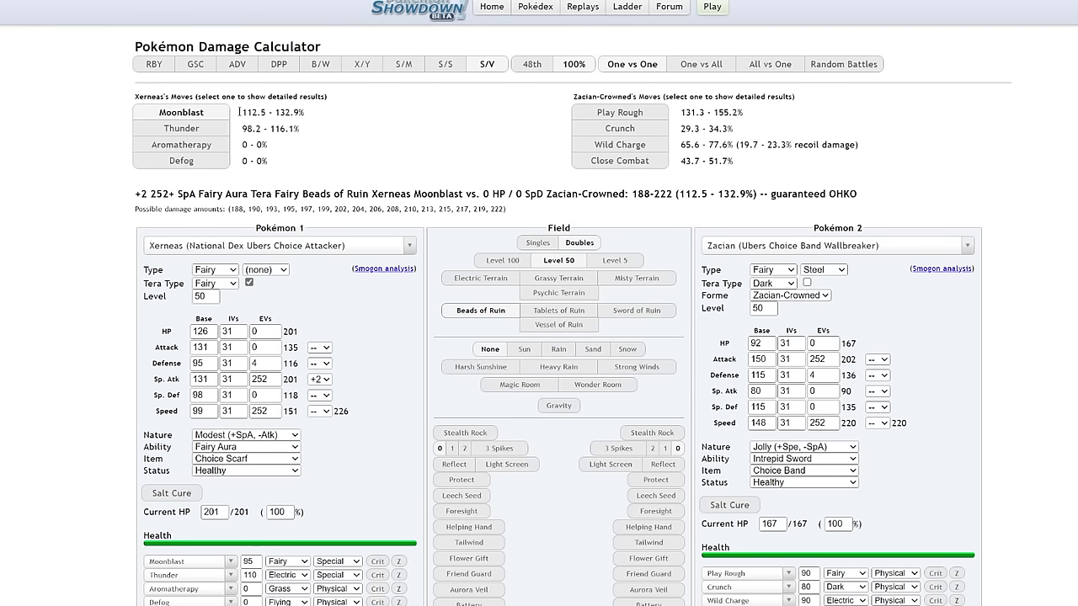
click(832, 249)
text(groud)
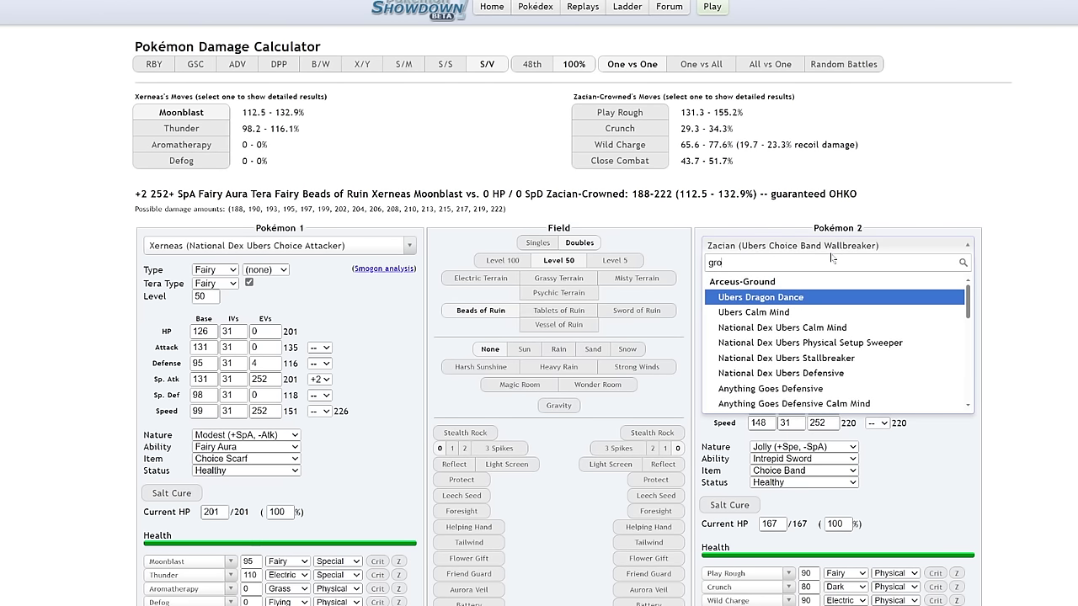
key(BackSpace)
key(BackSpace)
key(BackSpace)
key(BackSpace)
key(BackSpace)
text(ky)
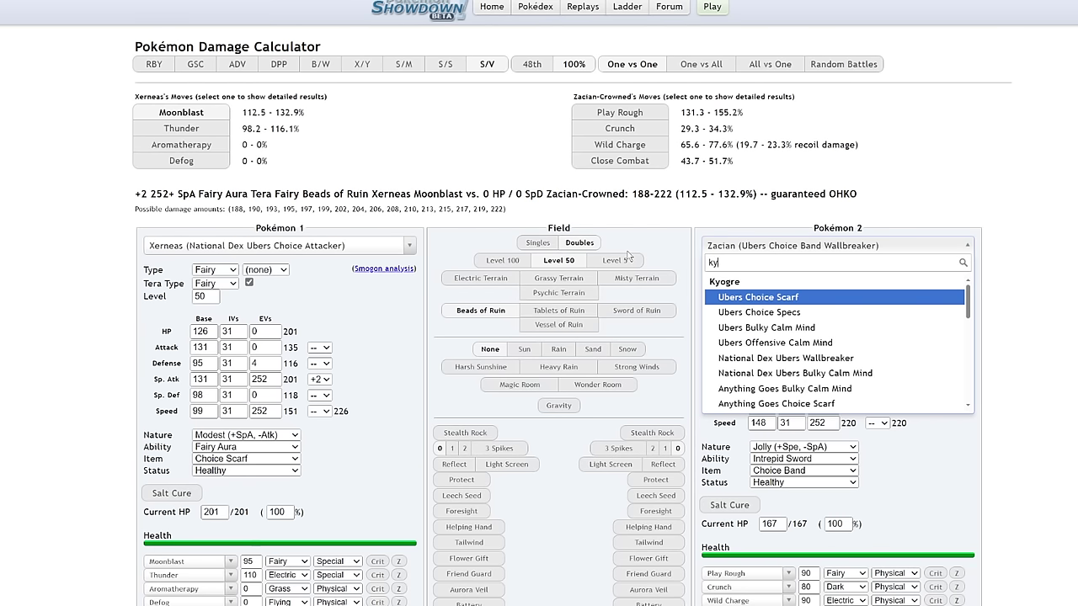
click(810, 328)
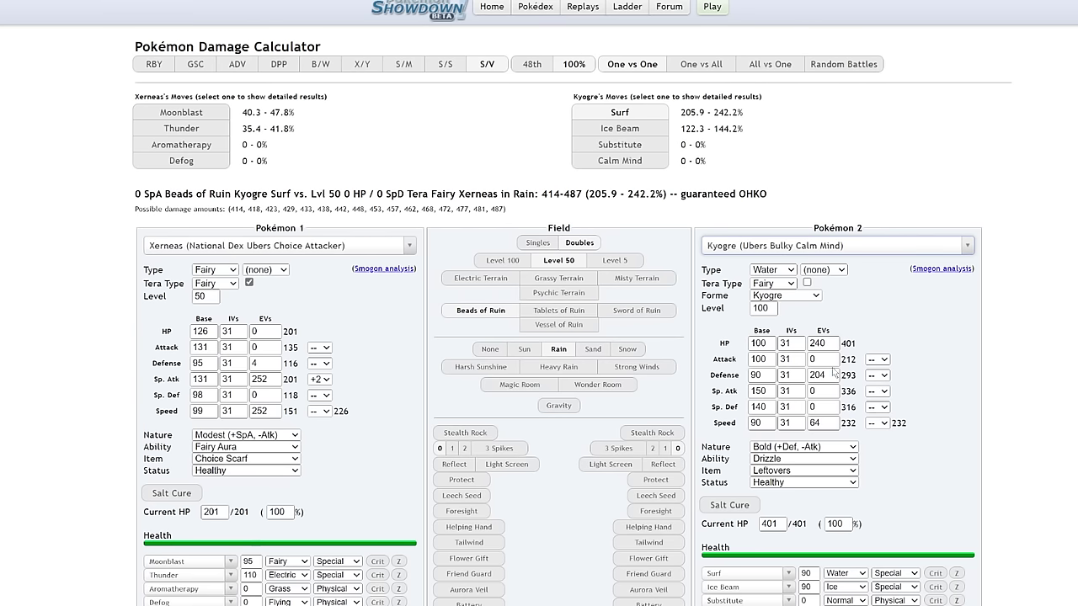
- Give Kyogre 252 HP EVs and 12 Sp. Def EVs
click(823, 343)
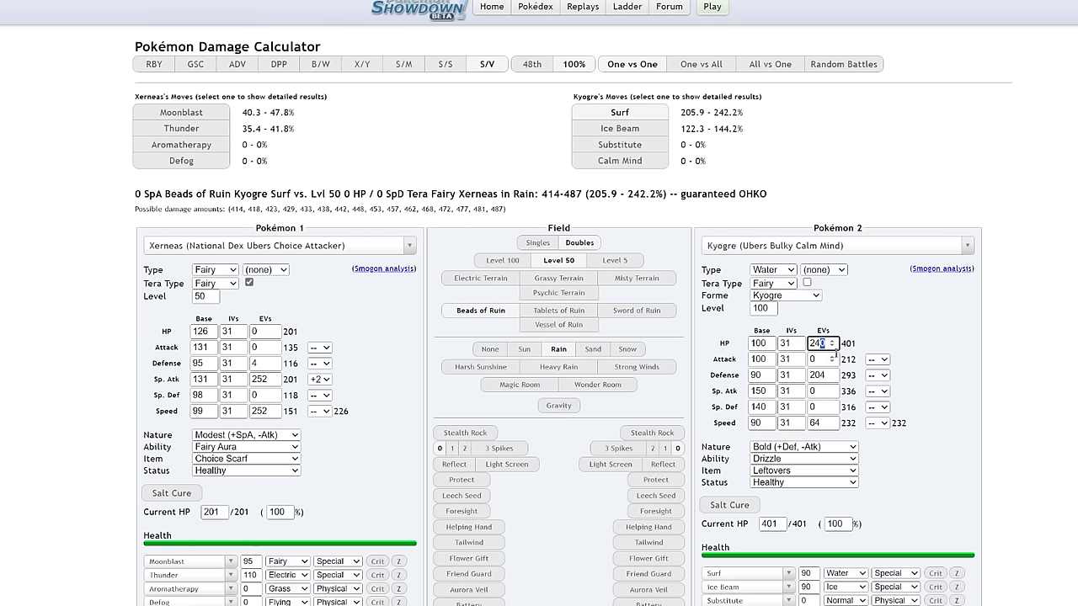
text(4)
click(822, 407)
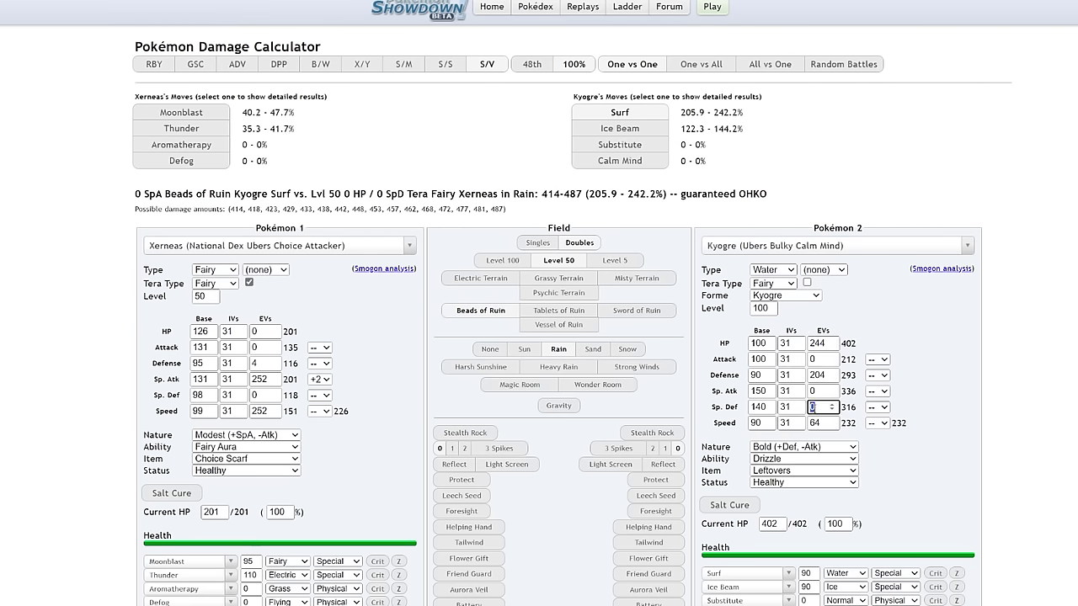
text(12)
double_click(822, 344)
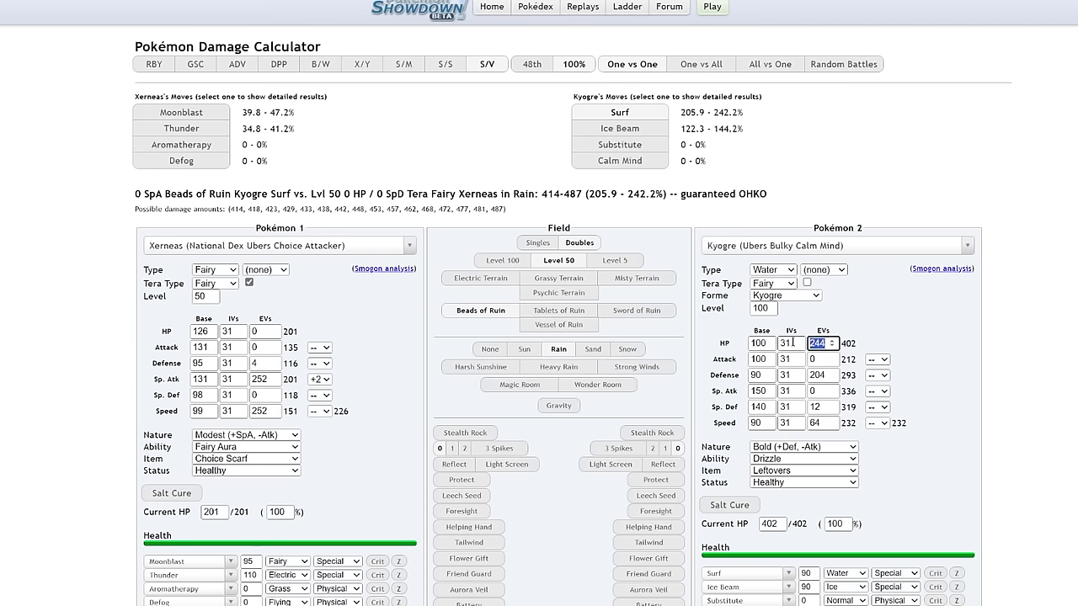
text(152)
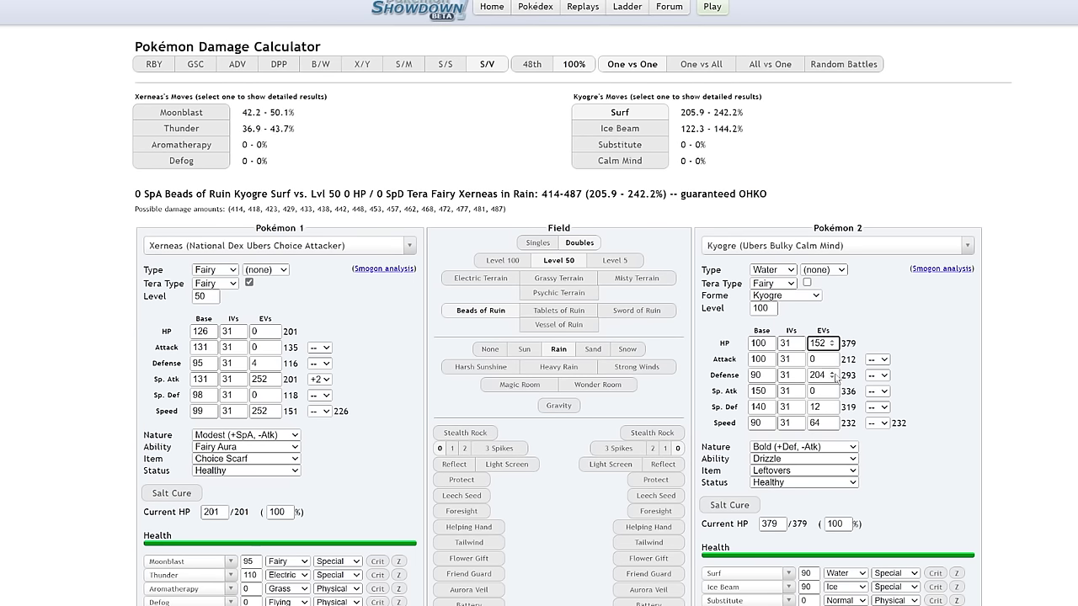
key(BackSpace)
key(BackSpace)
key(BackSpace)
text(252)
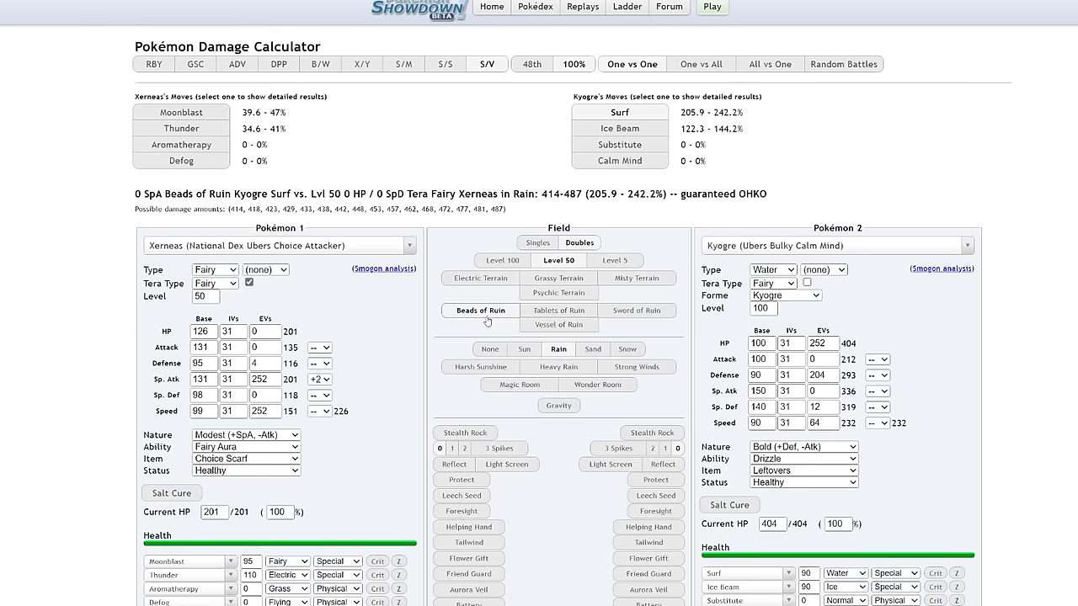
- Show the detailed Moonblast result and set both Pokémon to level 50
click(194, 113)
click(505, 261)
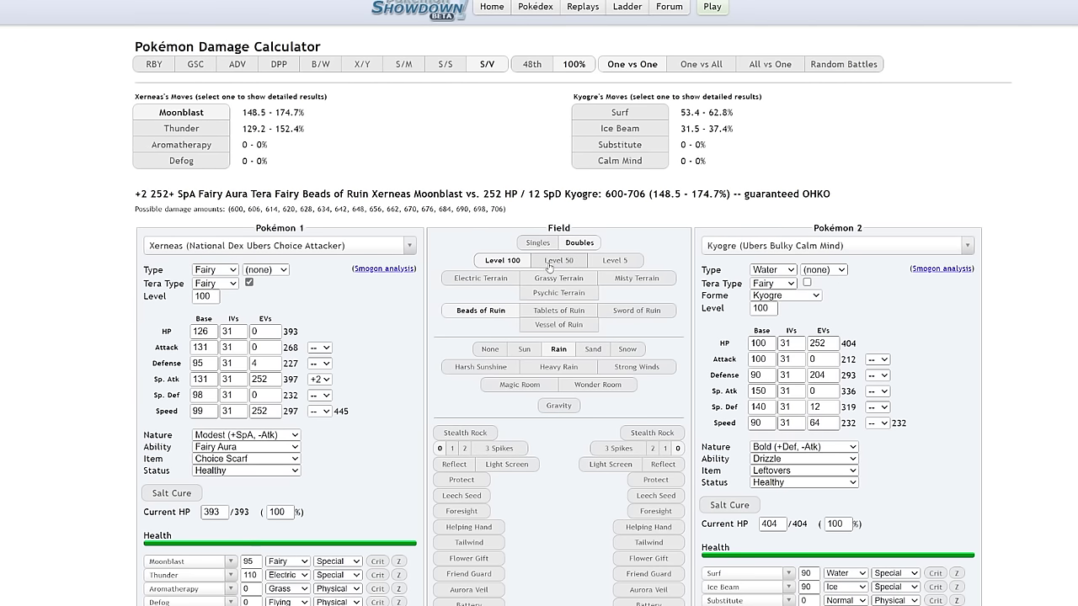
click(549, 262)
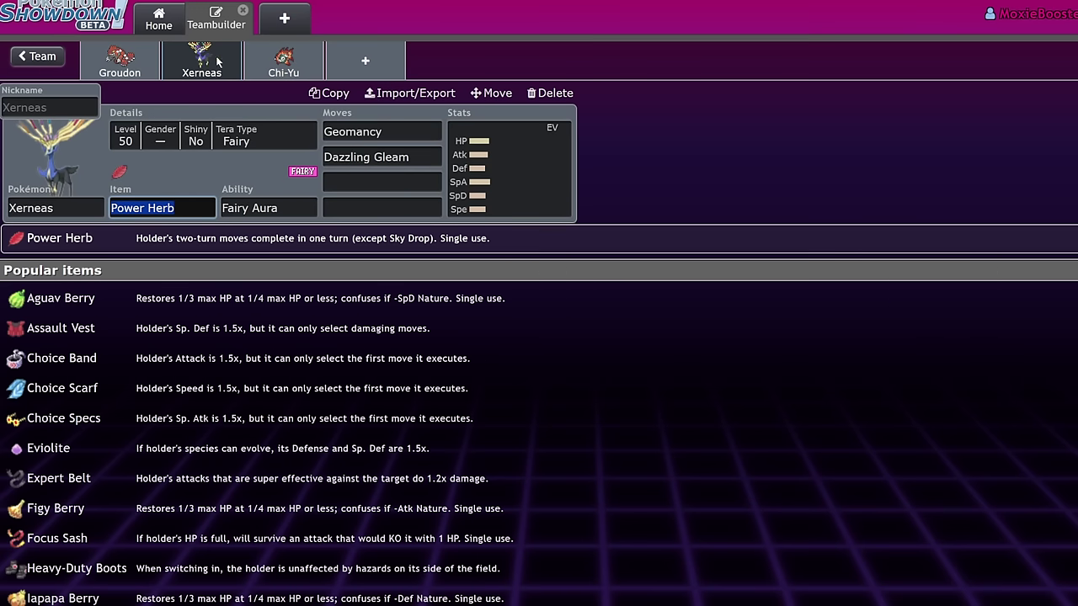
- Add Flutter Mane holding Choice Specs as the fourth member, then view Groudon's set
click(345, 72)
text(flutt)
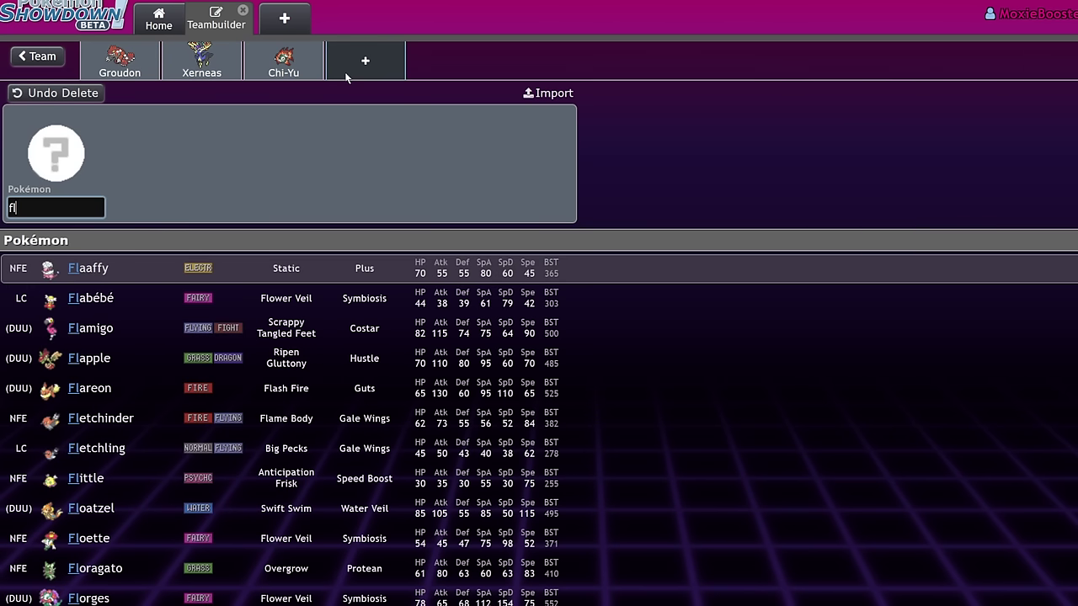
click(339, 271)
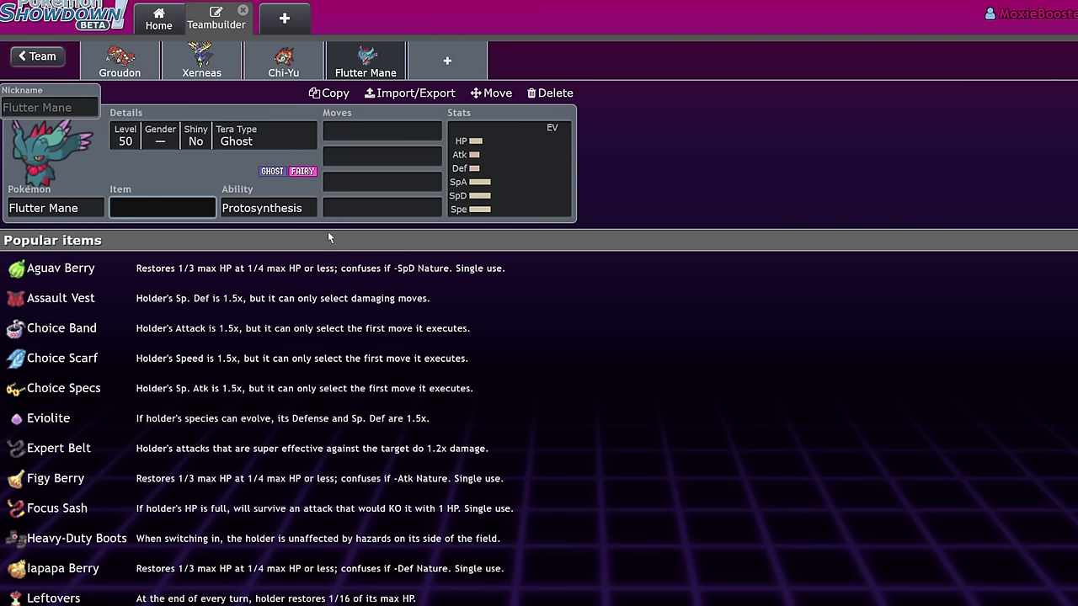
text(ch)
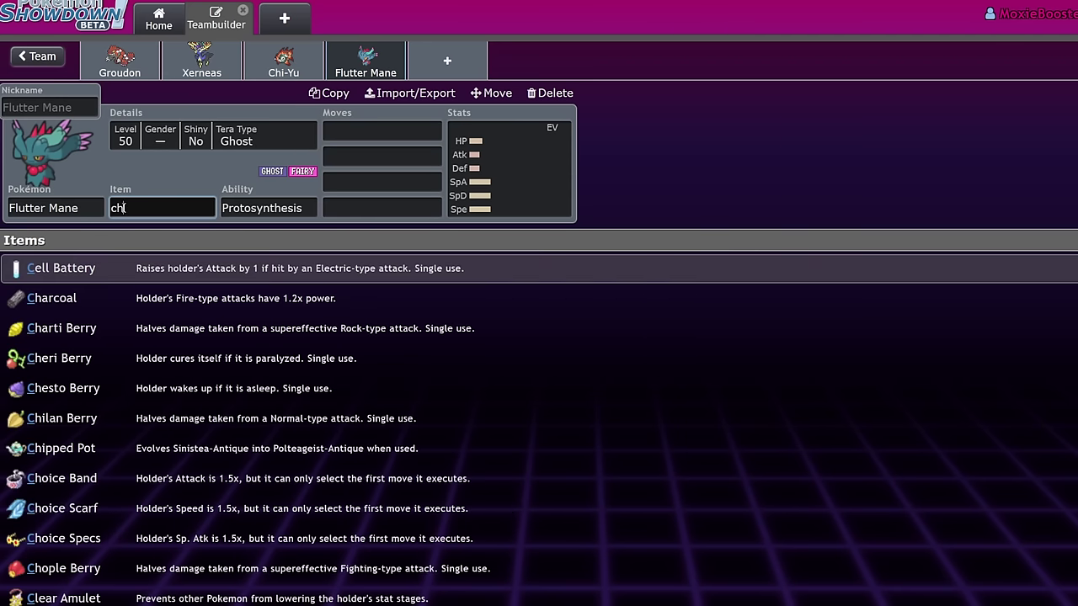
text(oic)
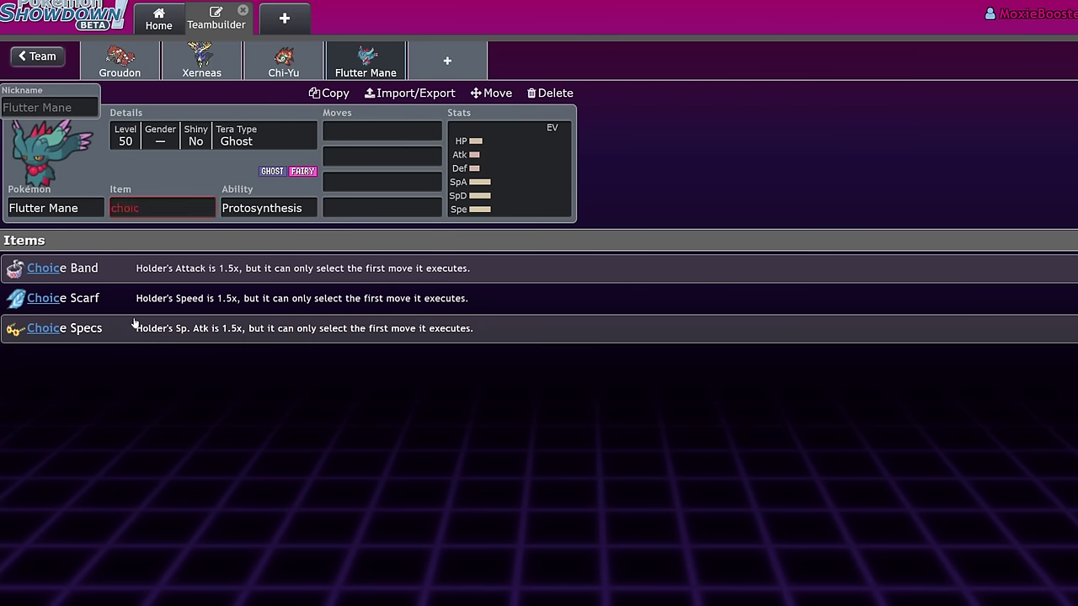
click(134, 325)
click(143, 61)
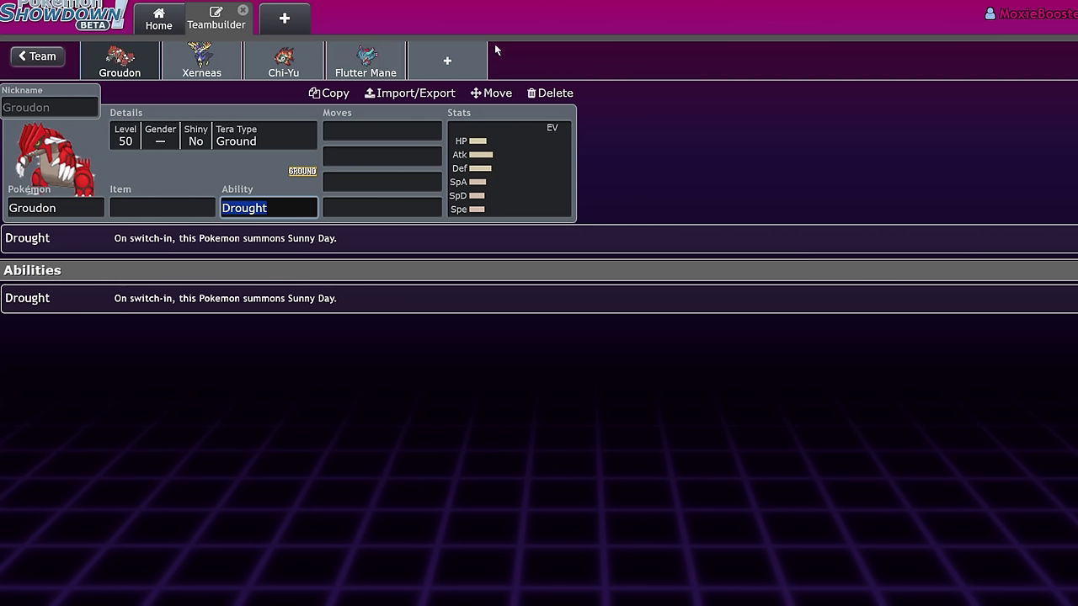
click(447, 61)
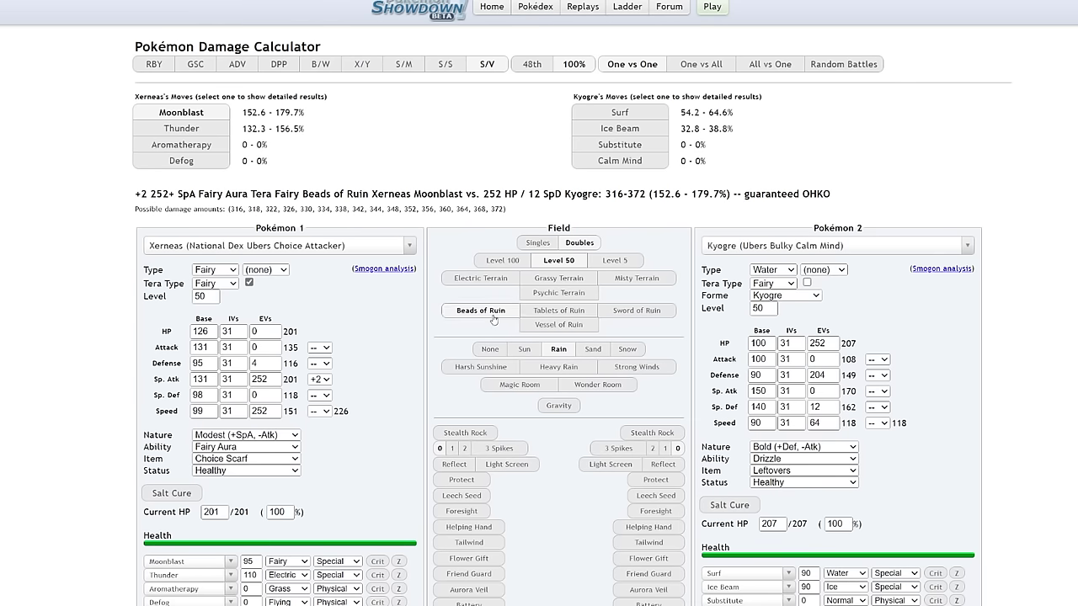
- Turn off Beads of Ruin and load Doubles OU Choice Specs Flutter Mane as Pokémon 1
click(493, 318)
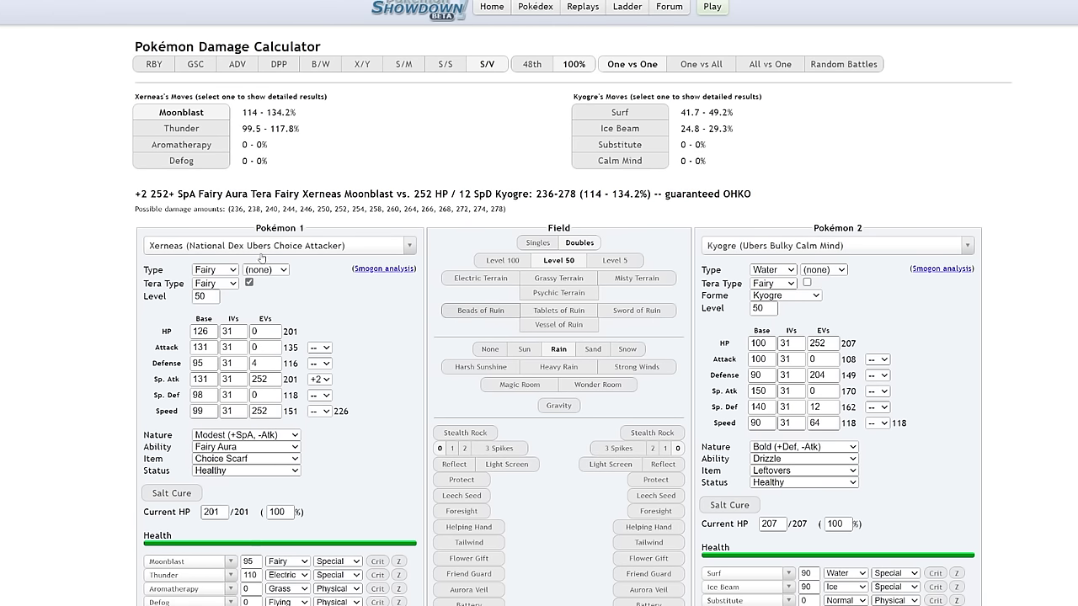
click(261, 246)
text(flutt)
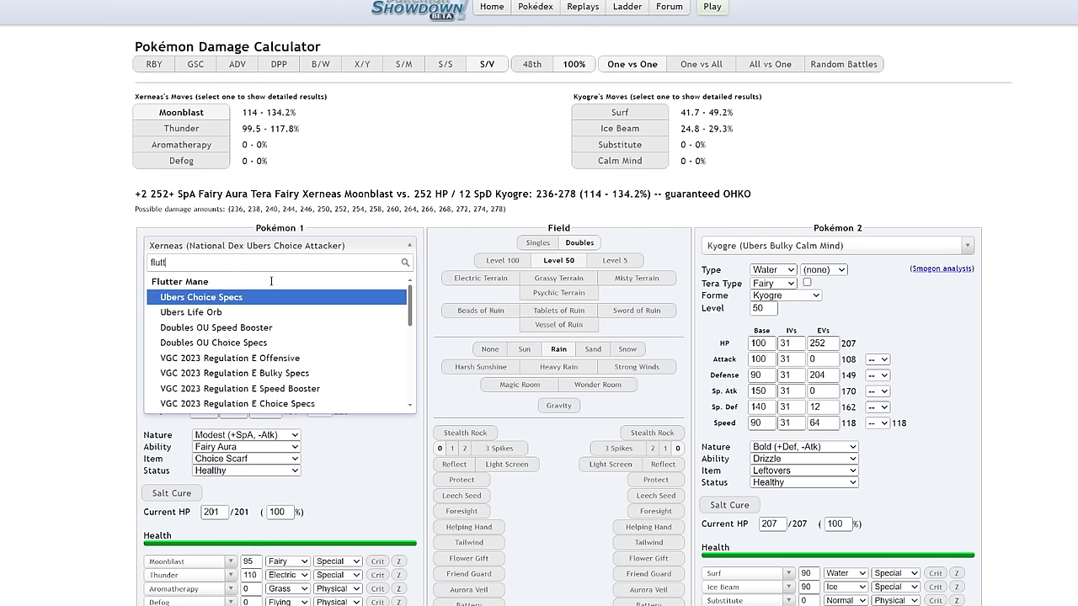
click(252, 343)
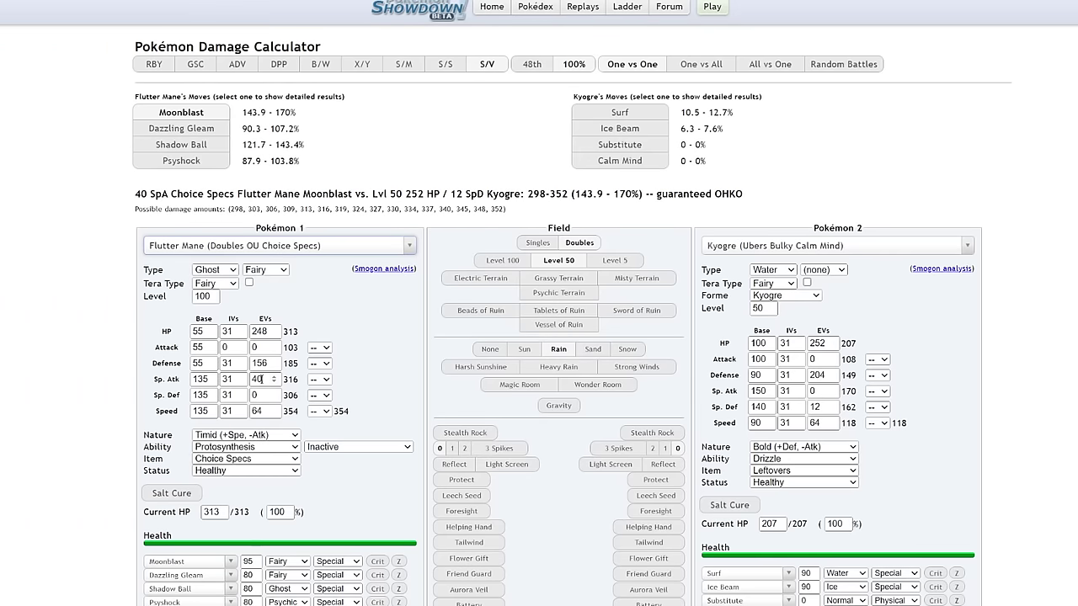
- Give Flutter Mane 252 Sp. Atk, Modest nature, Protosynthesis Sp. Atk and Tera Fairy
double_click(264, 379)
text(244)
key(BackSpace)
key(BackSpace)
text(52)
click(391, 400)
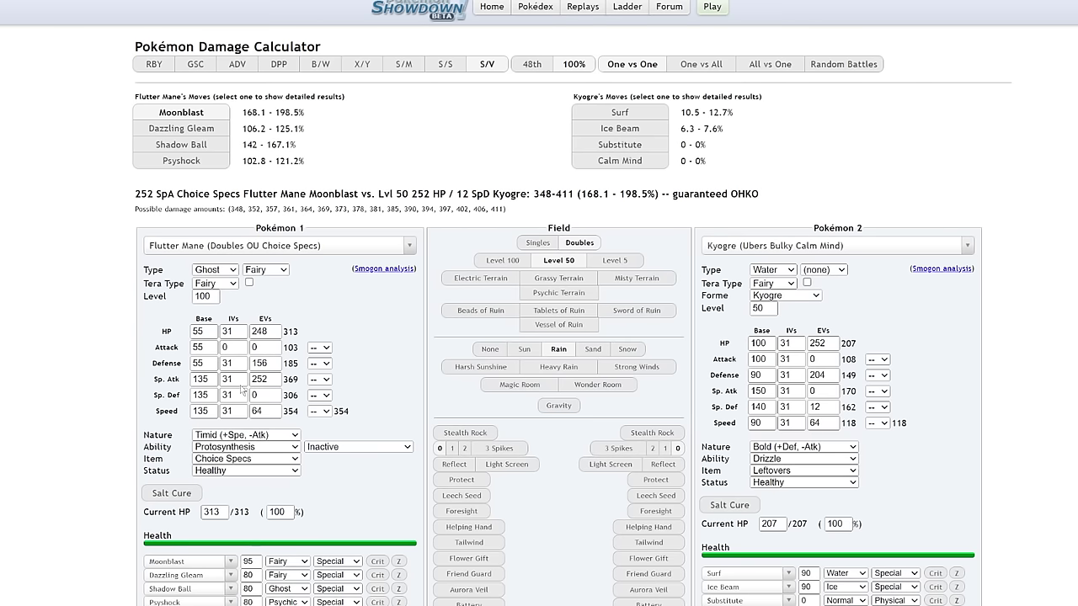
click(232, 328)
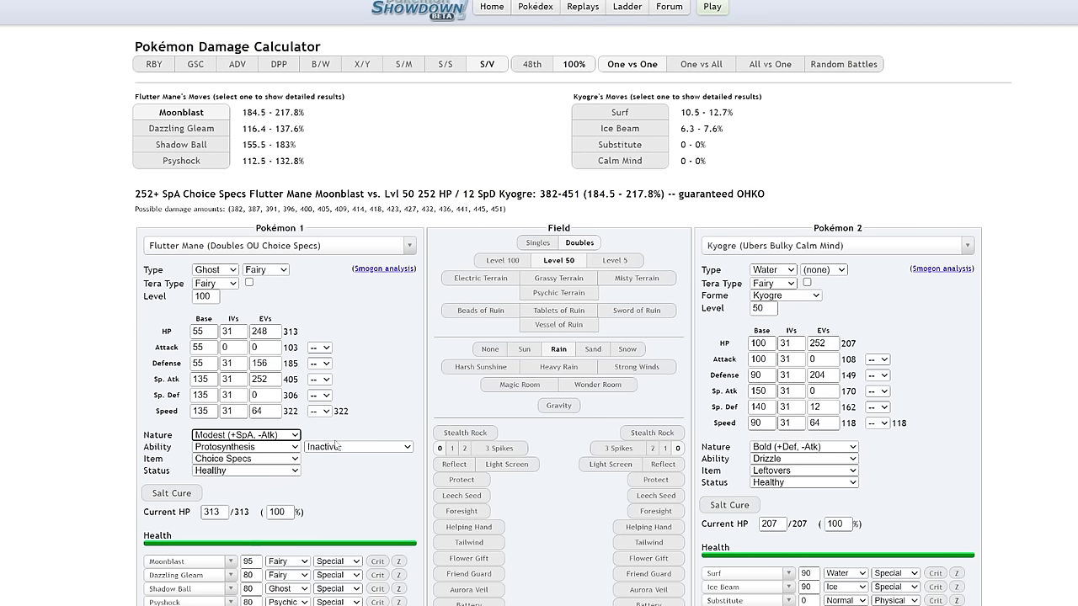
click(354, 512)
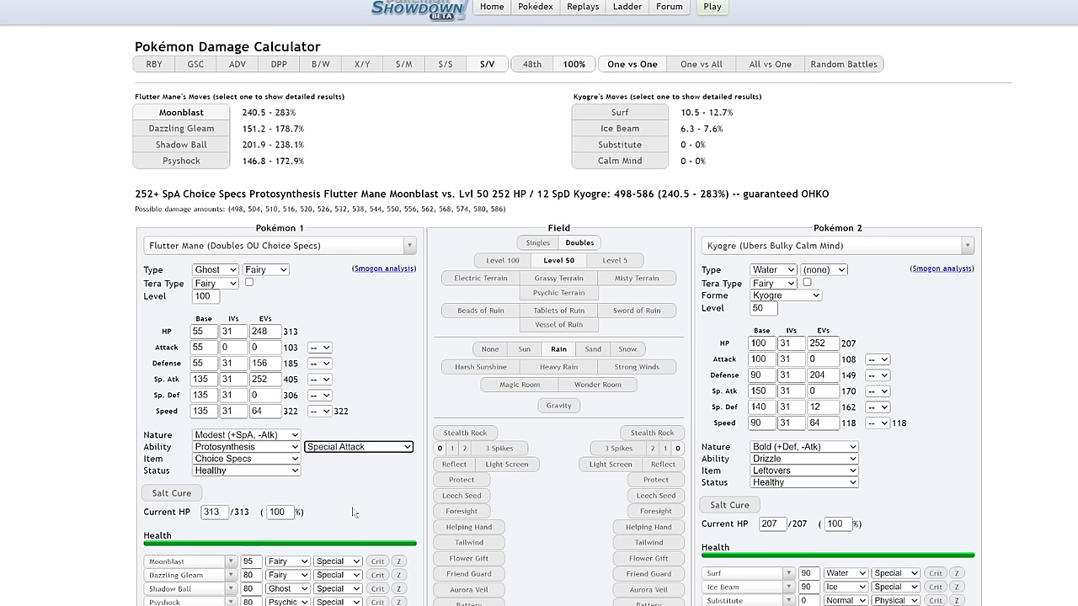
click(249, 283)
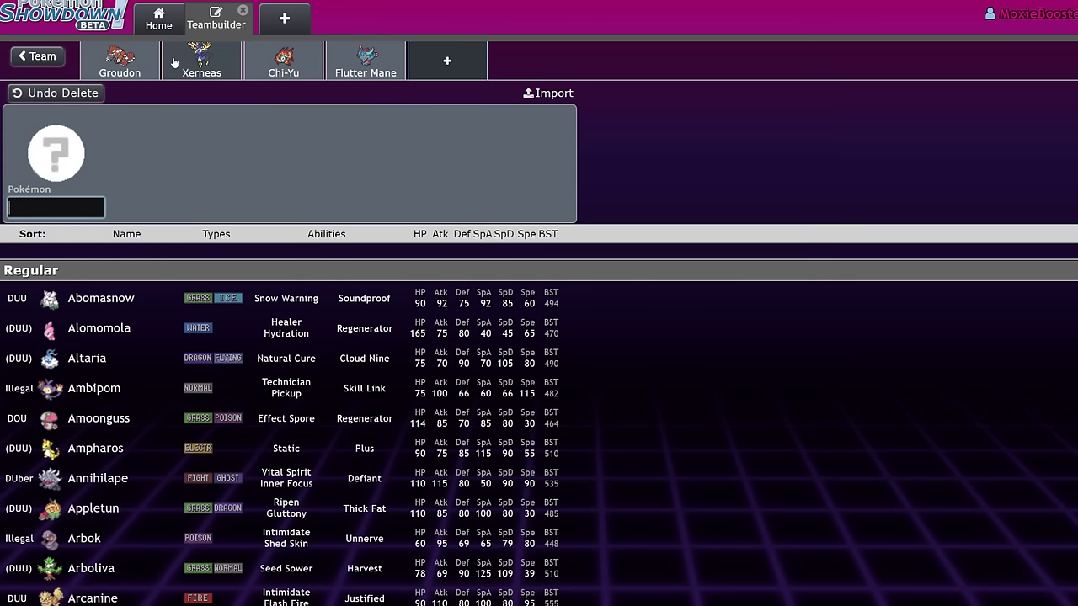
click(175, 63)
click(287, 212)
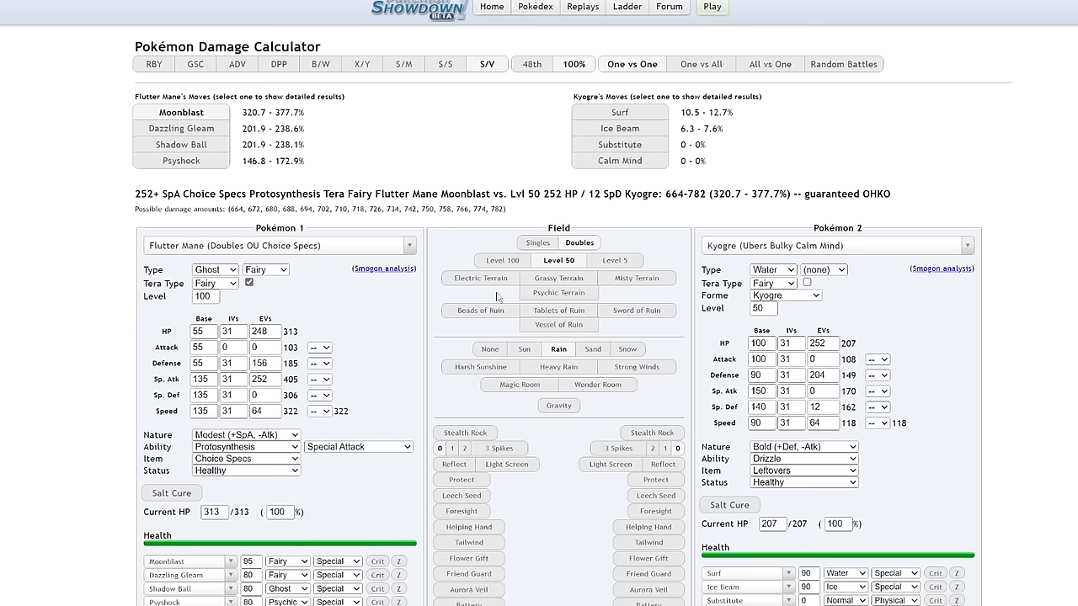
- Add the Power Spot boost to Flutter Mane's attack
scroll(547, 477, down, 1)
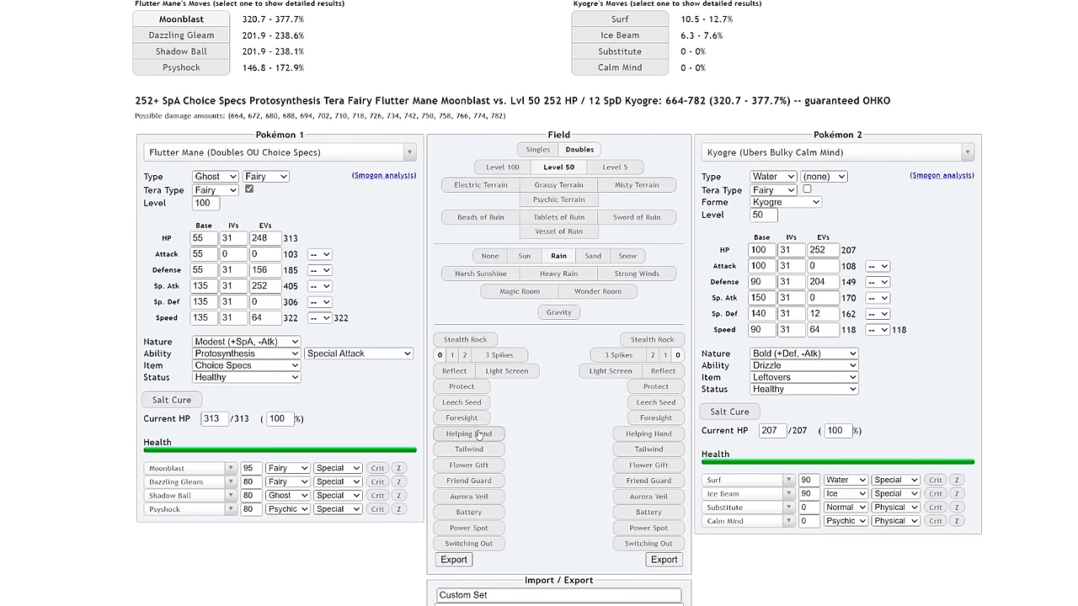
scroll(557, 489, down, 1)
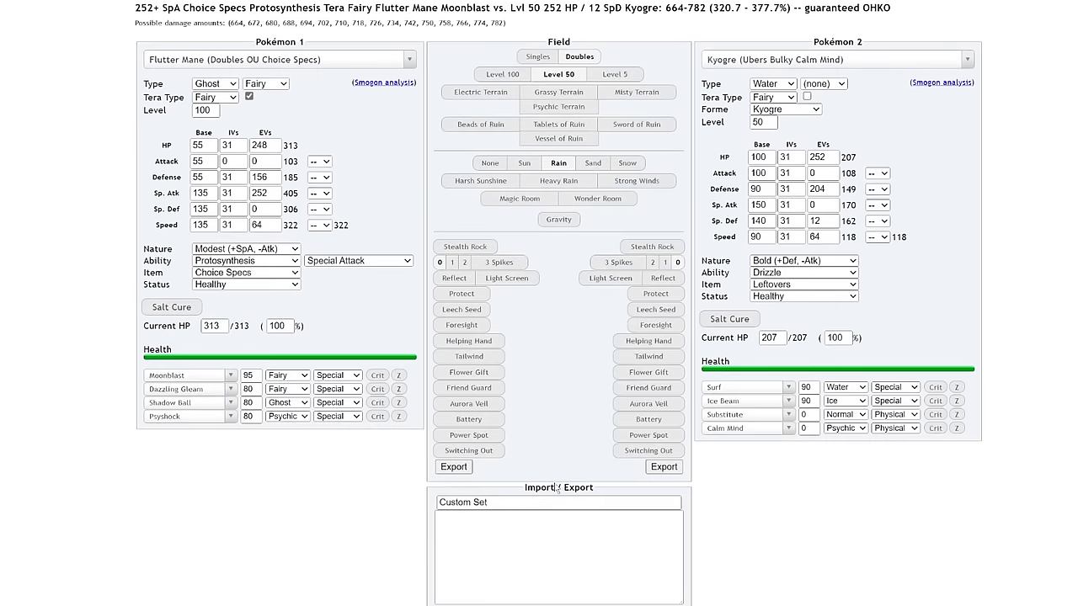
scroll(553, 484, up, 1)
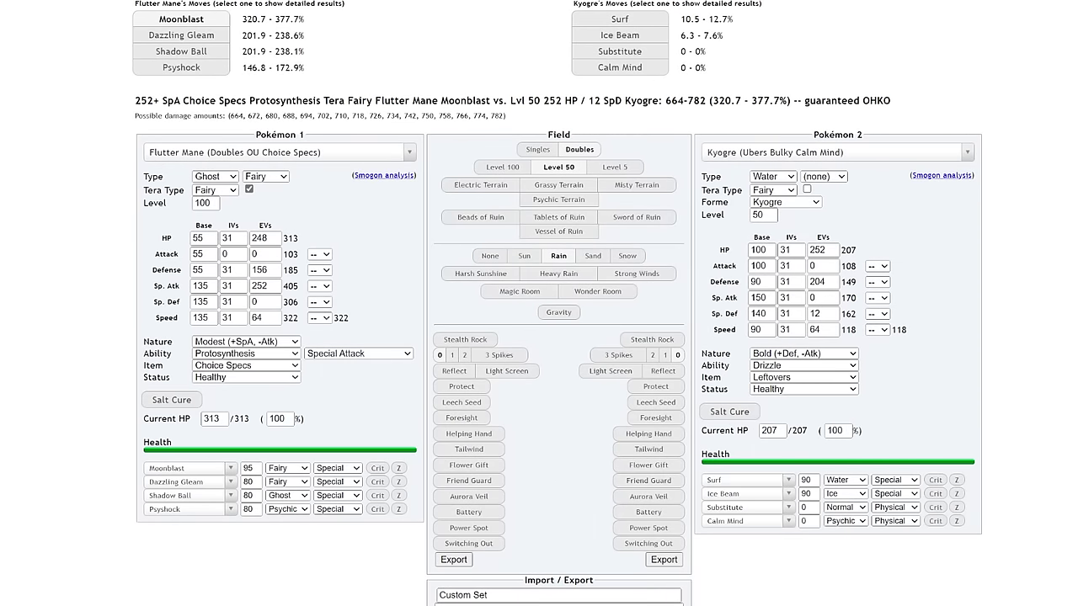
scroll(558, 303, down, 1)
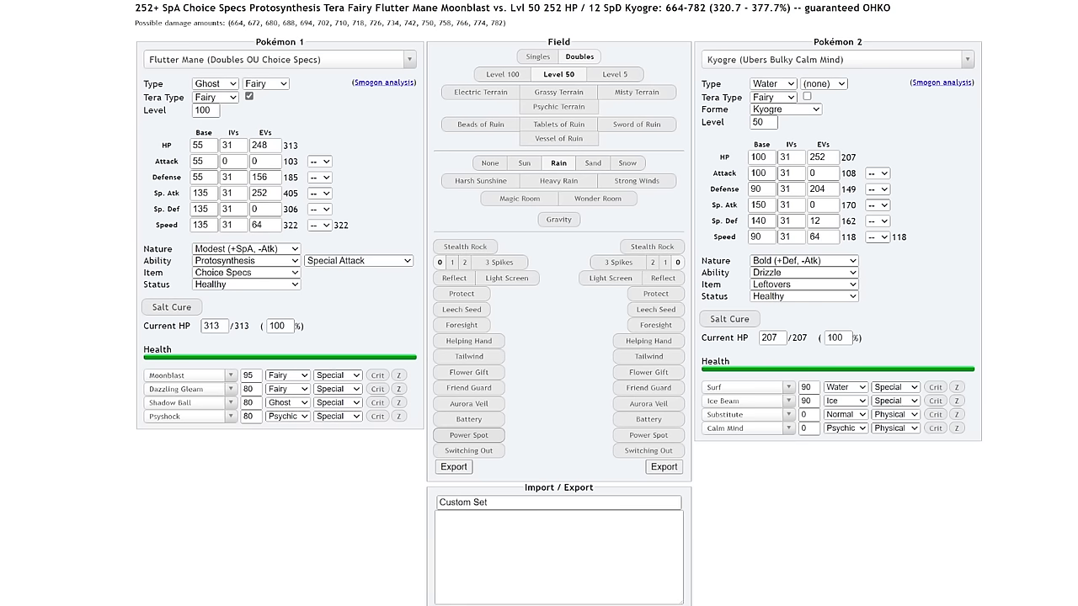
click(493, 435)
scroll(572, 393, up, 1)
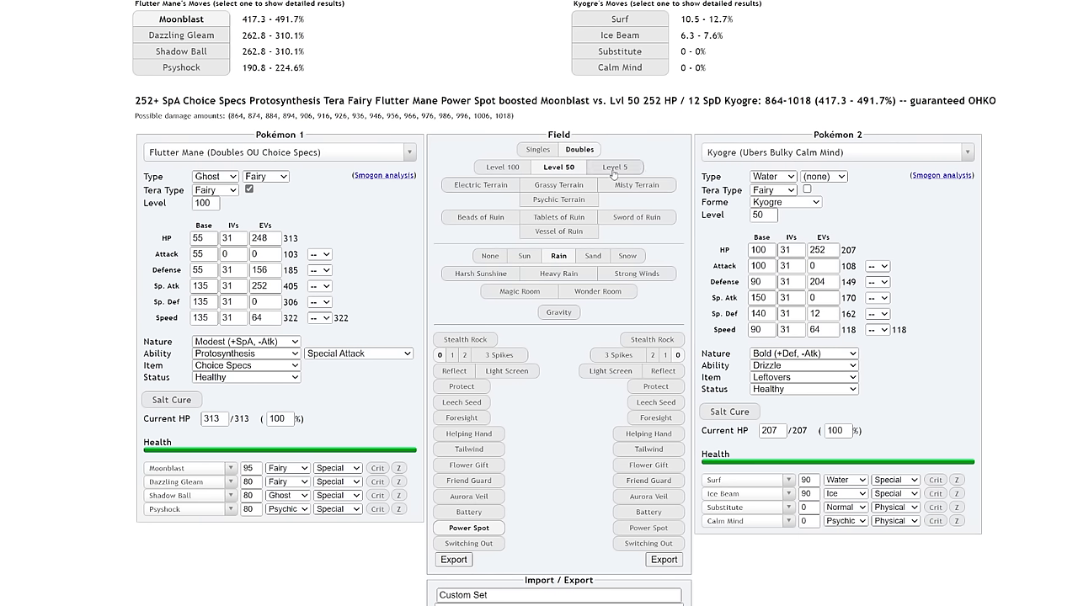
- Set Flutter Mane to level 50, make Sun the weather, and compare Tera Fairy off and on
double_click(203, 204)
text(50)
click(358, 232)
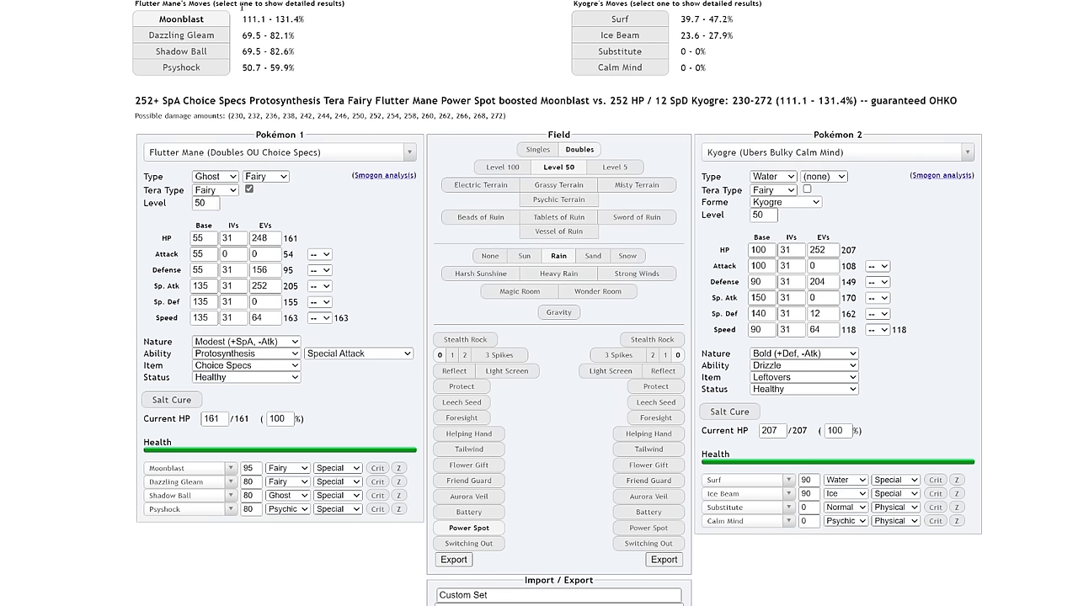
click(525, 261)
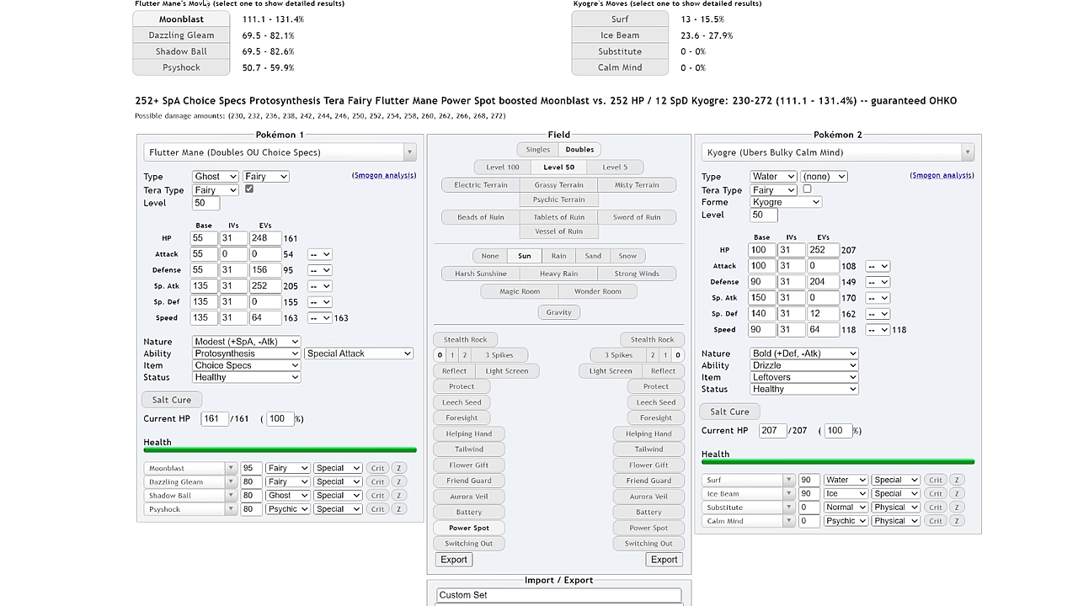
click(249, 190)
click(249, 189)
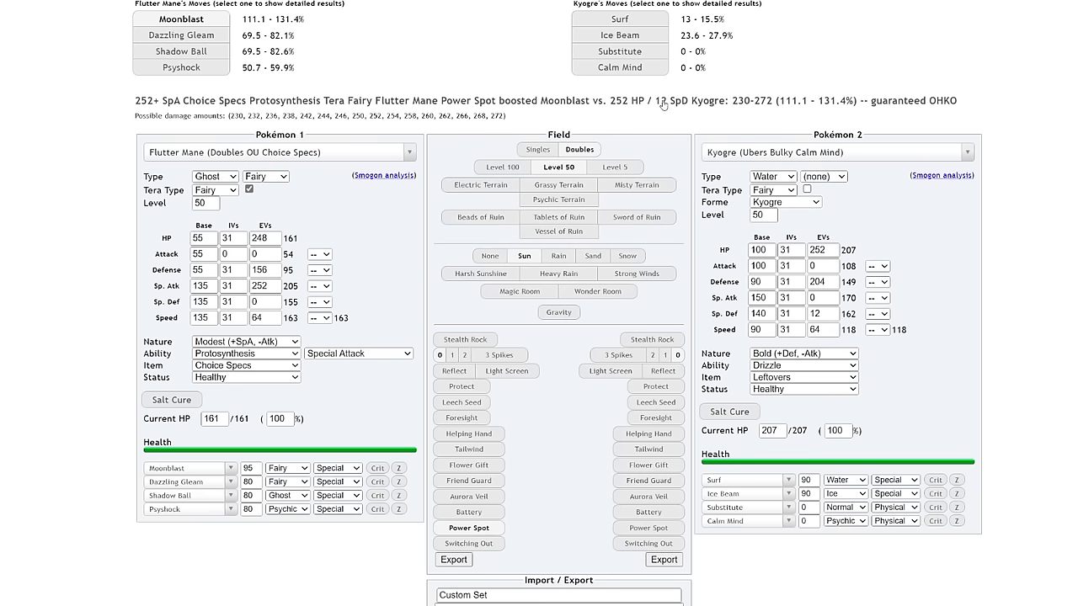
scroll(206, 333, up, 1)
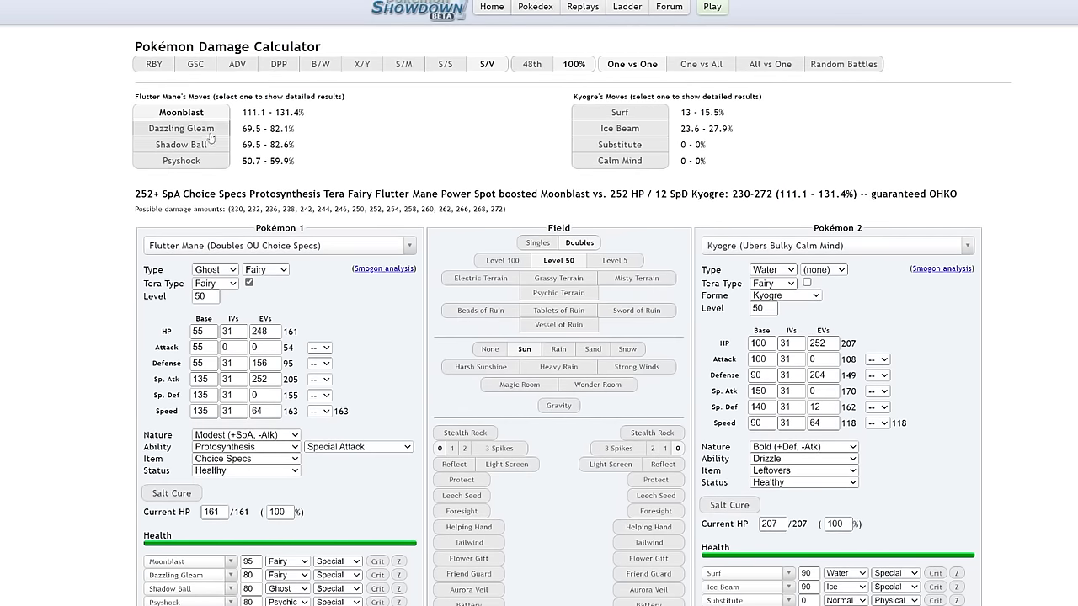
- Load level 50 Ubers Choice Band Zacian-Crowned as Pokémon 2, show Moonblast, and enable Beads of Ruin
click(899, 249)
text(zaci)
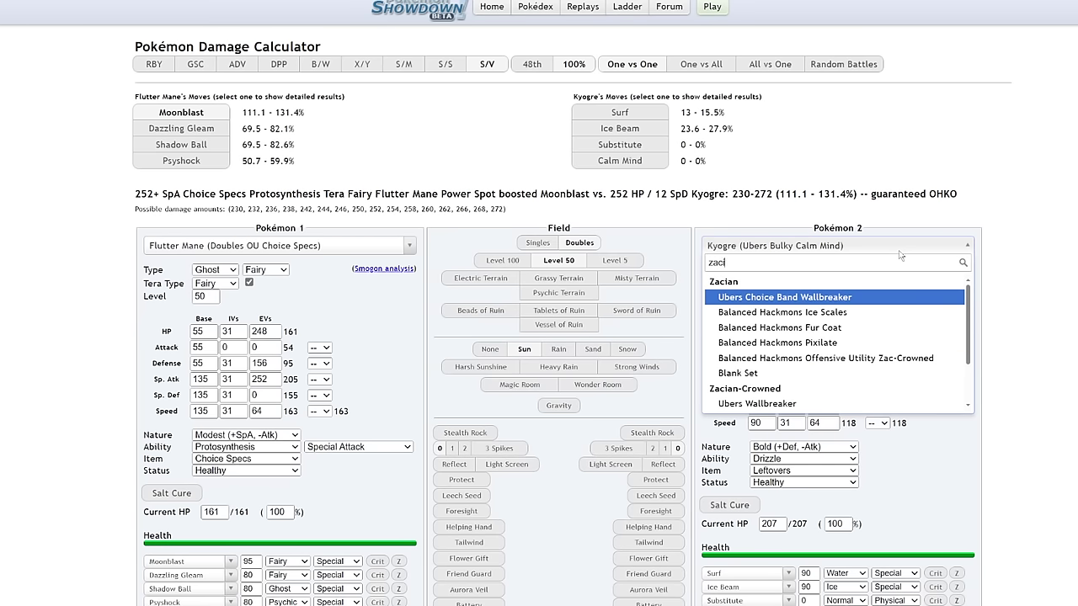
click(851, 297)
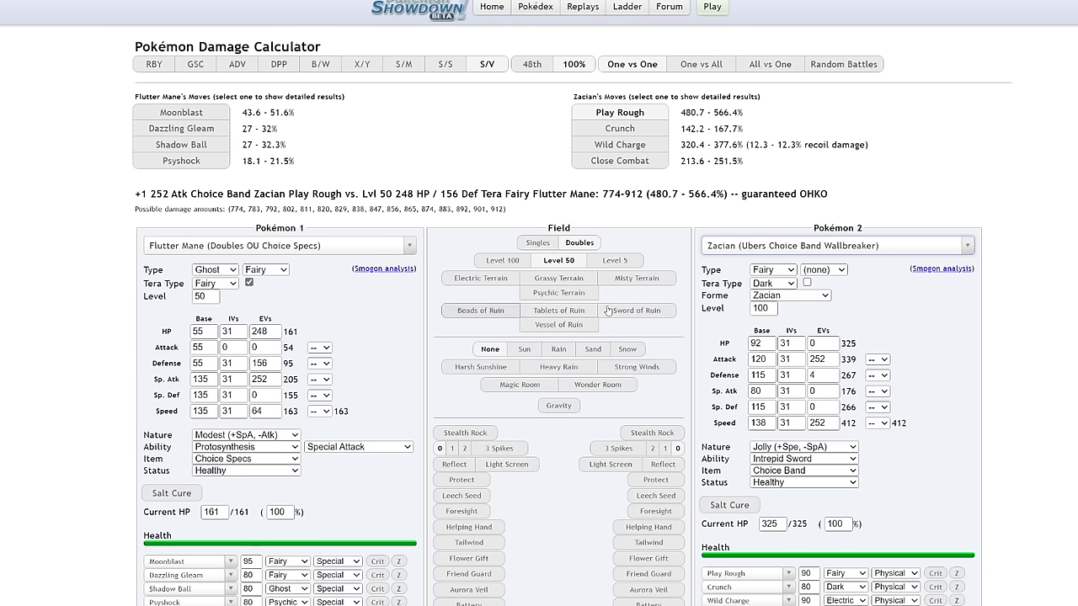
click(810, 328)
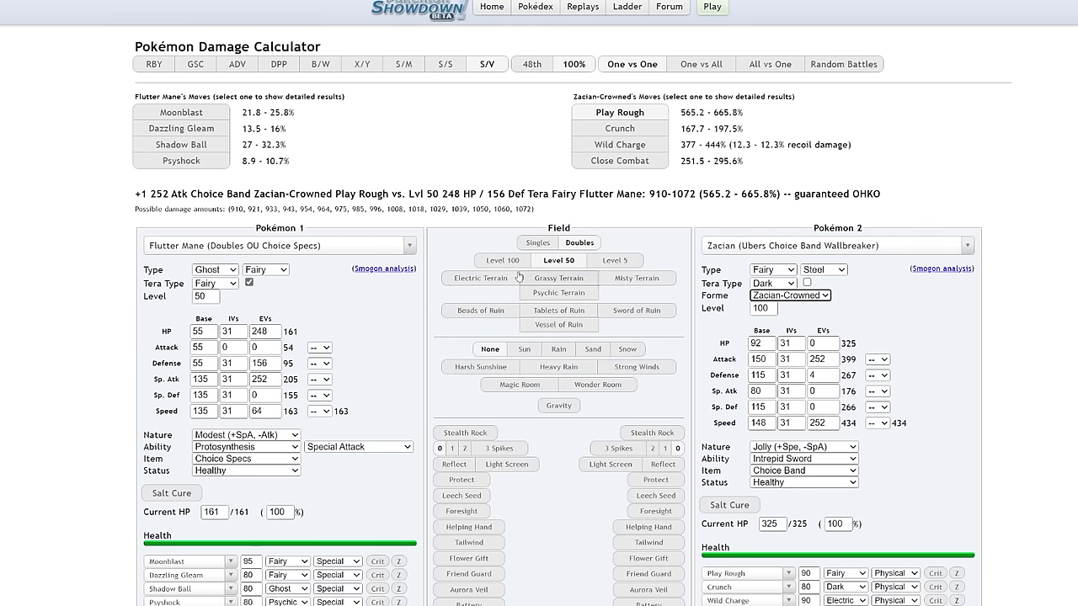
click(556, 261)
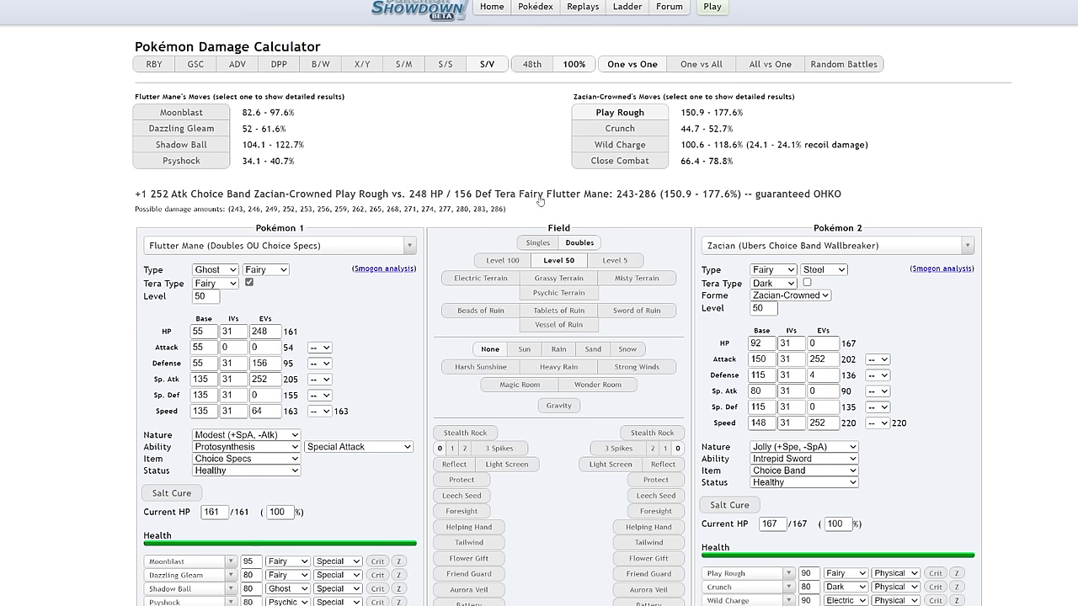
click(183, 119)
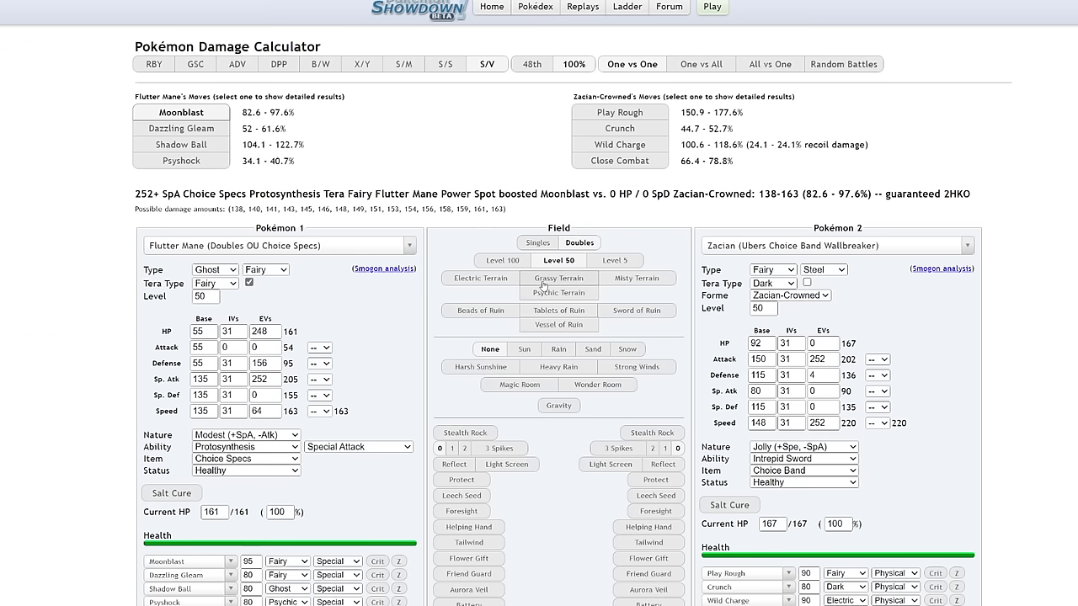
click(497, 316)
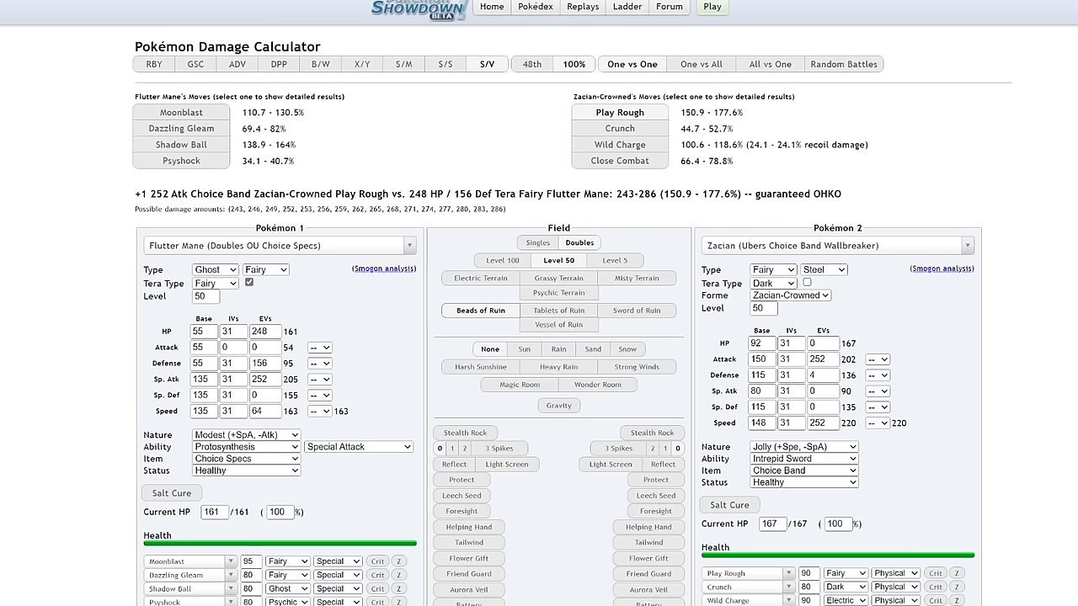
- Return to the Showdown teambuilder, view Xerneas, then go back to the list of all teams
key(ctrl+Tab)
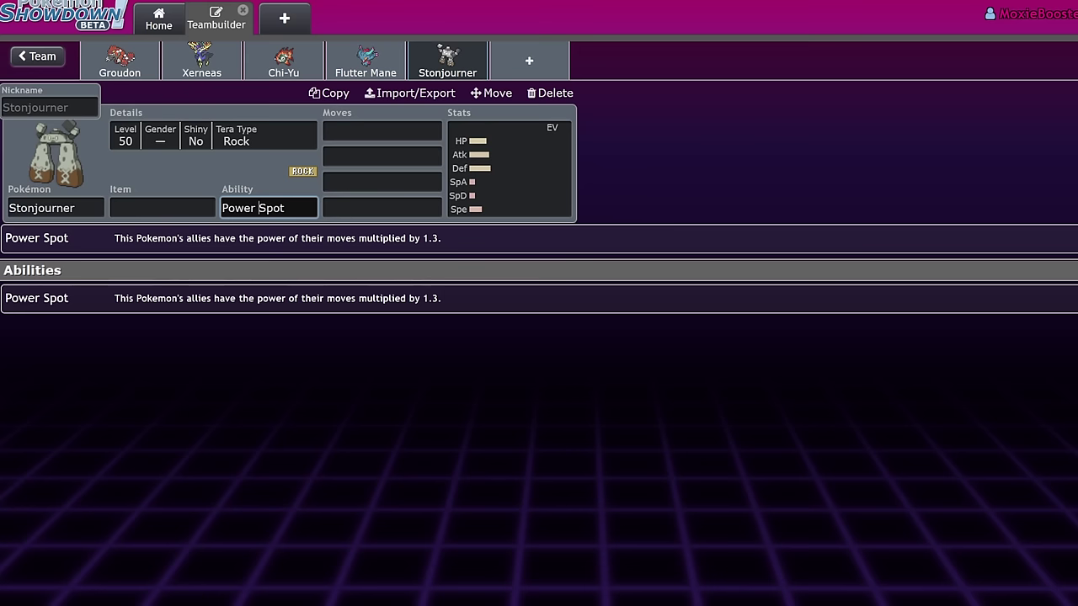
click(208, 67)
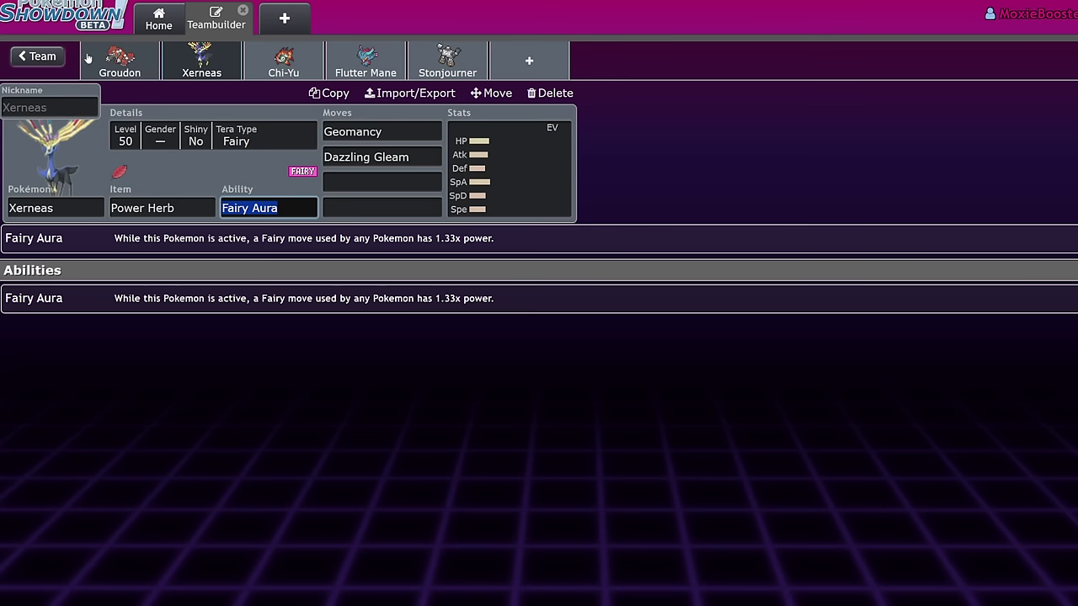
click(50, 60)
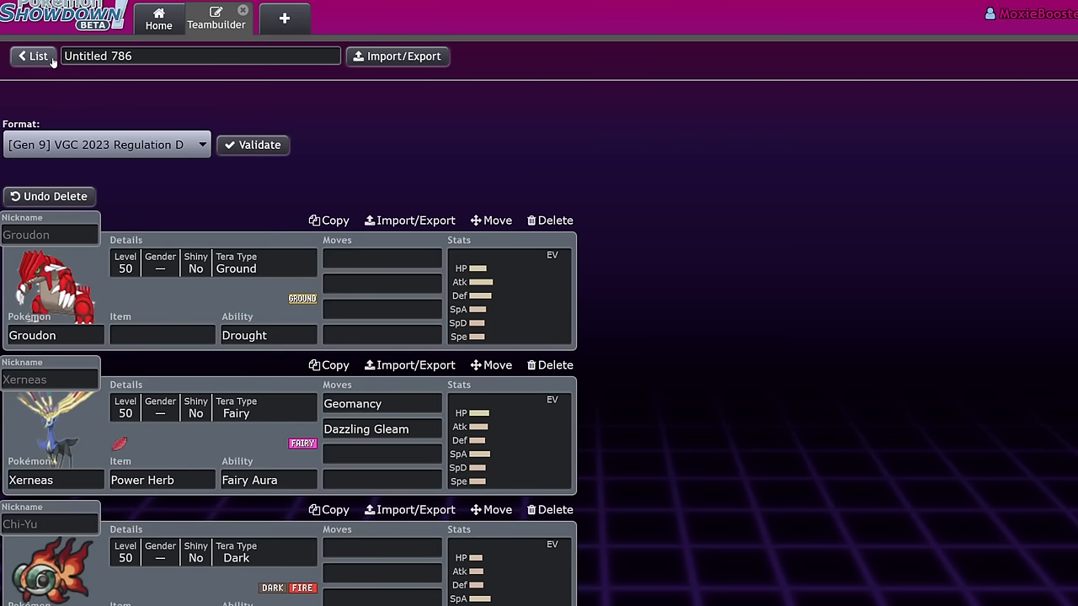
scroll(52, 62, down, 1)
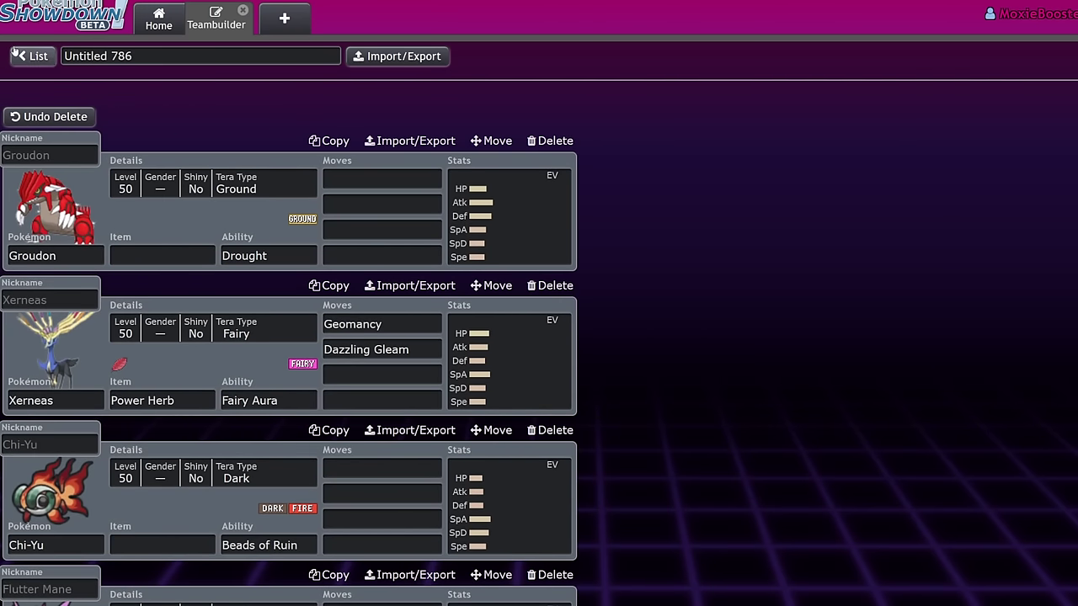
click(17, 55)
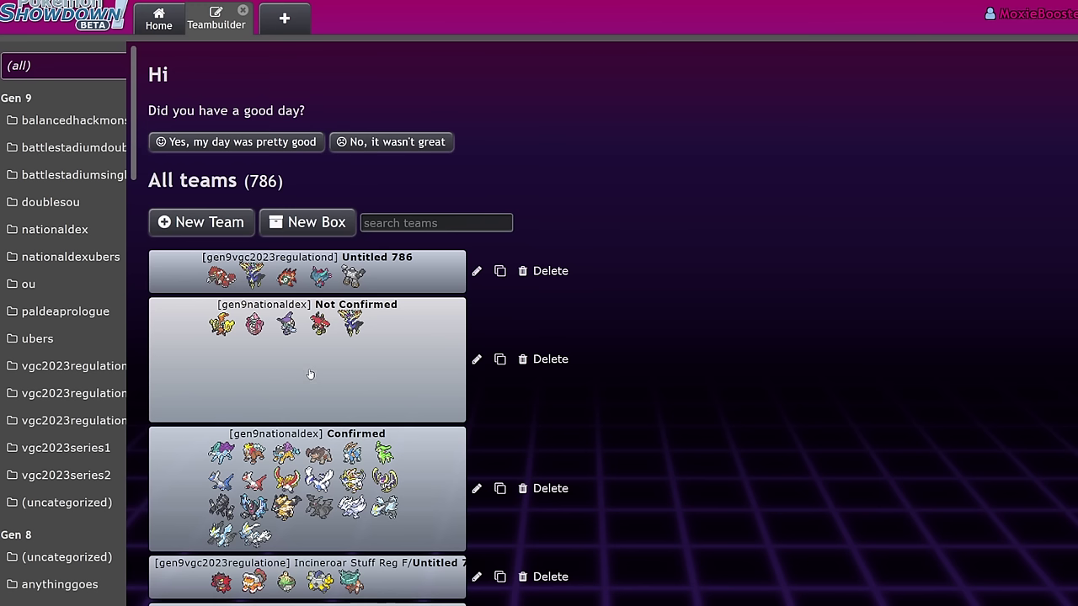
- Open the Not Confirmed team and delete its Xerneas
click(311, 376)
scroll(310, 374, down, 5)
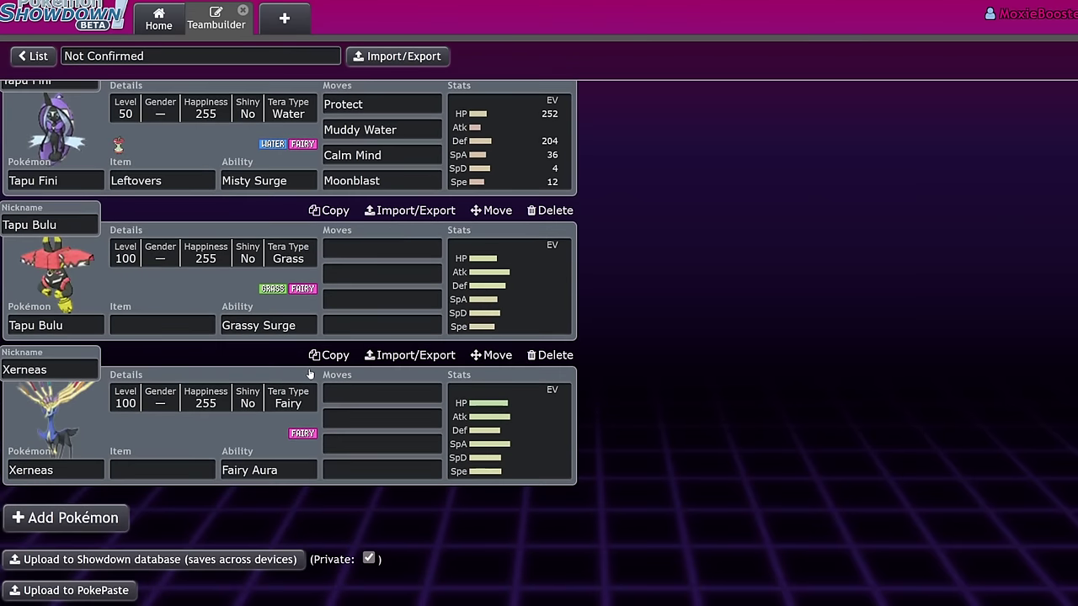
click(572, 356)
scroll(472, 352, down, 5)
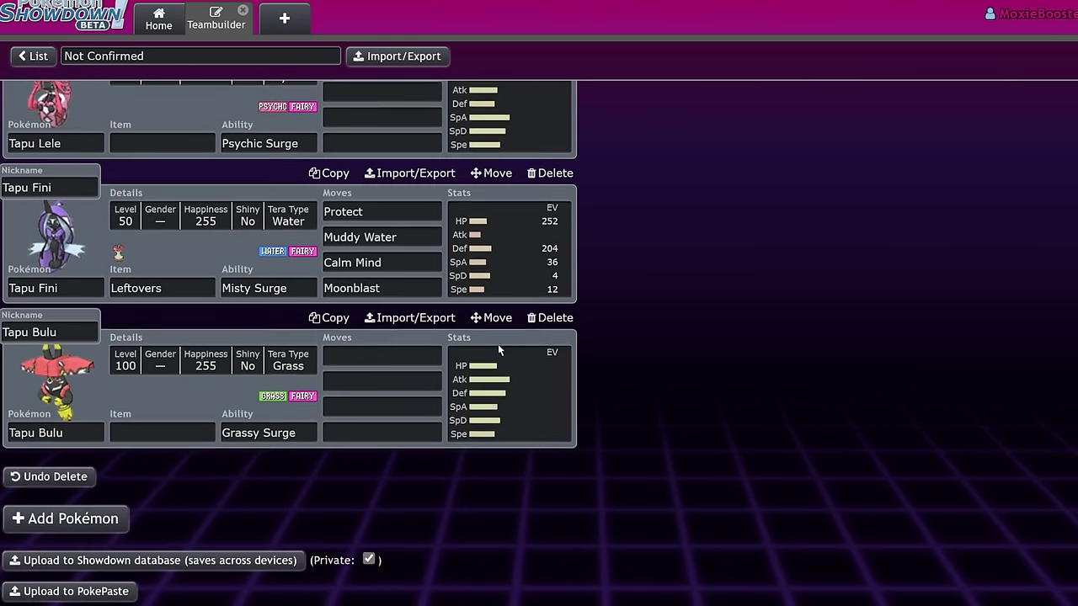
scroll(459, 352, up, 5)
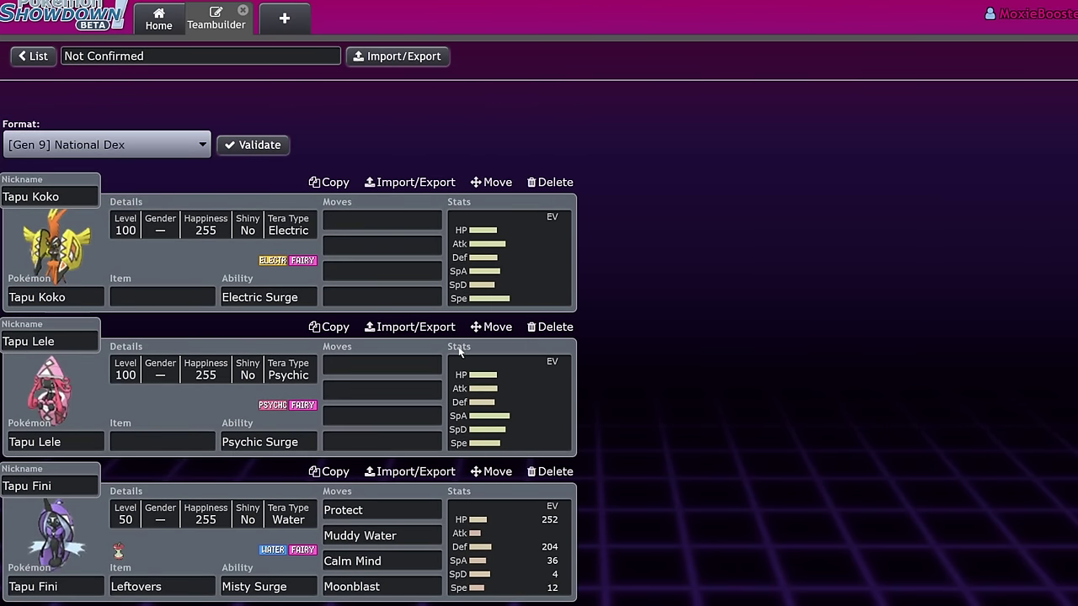
scroll(460, 353, down, 2)
scroll(460, 352, down, 3)
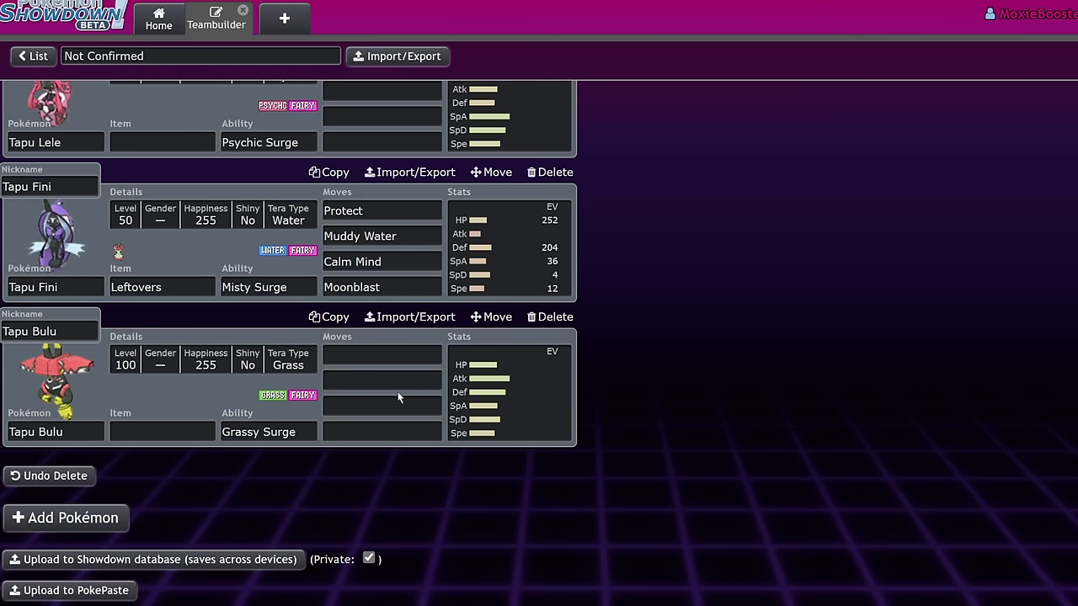
- Give Tapu Bulu Grassy Glide and Horn Leech as its first two moves
click(462, 385)
click(382, 132)
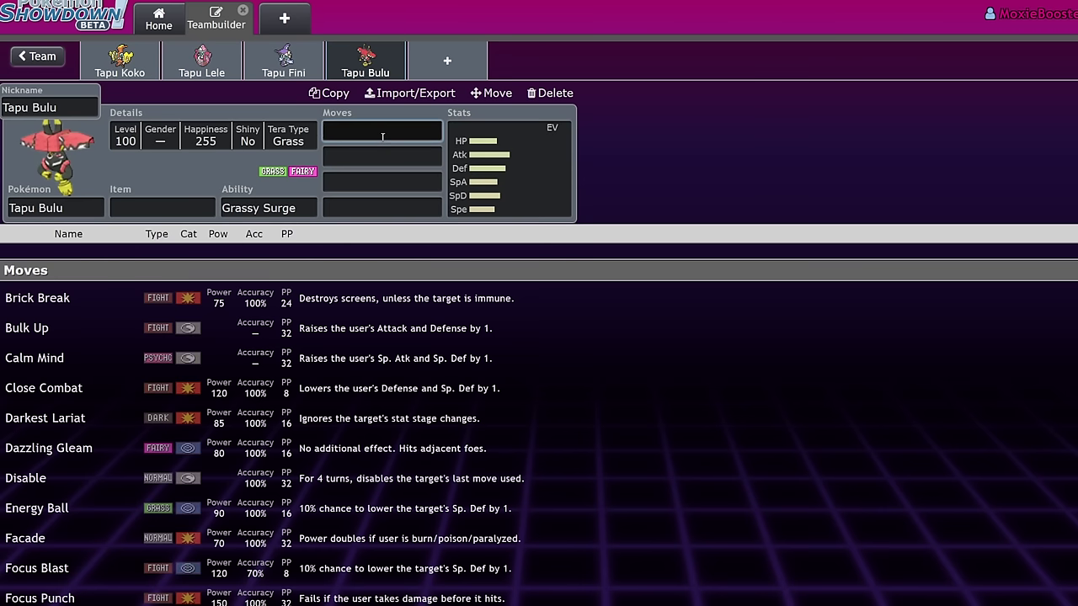
text(grass)
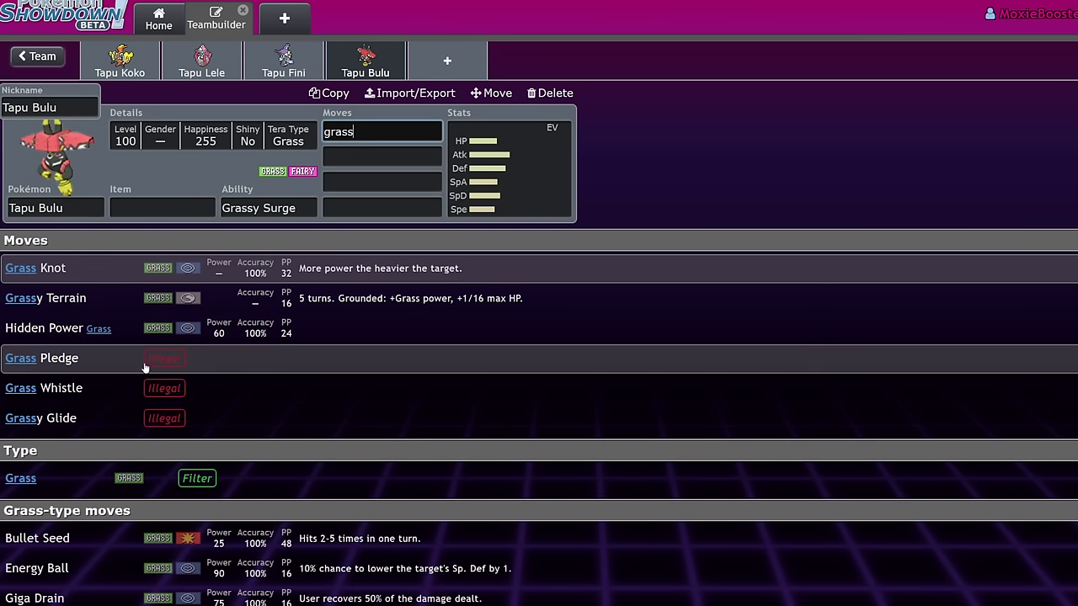
click(150, 417)
click(548, 177)
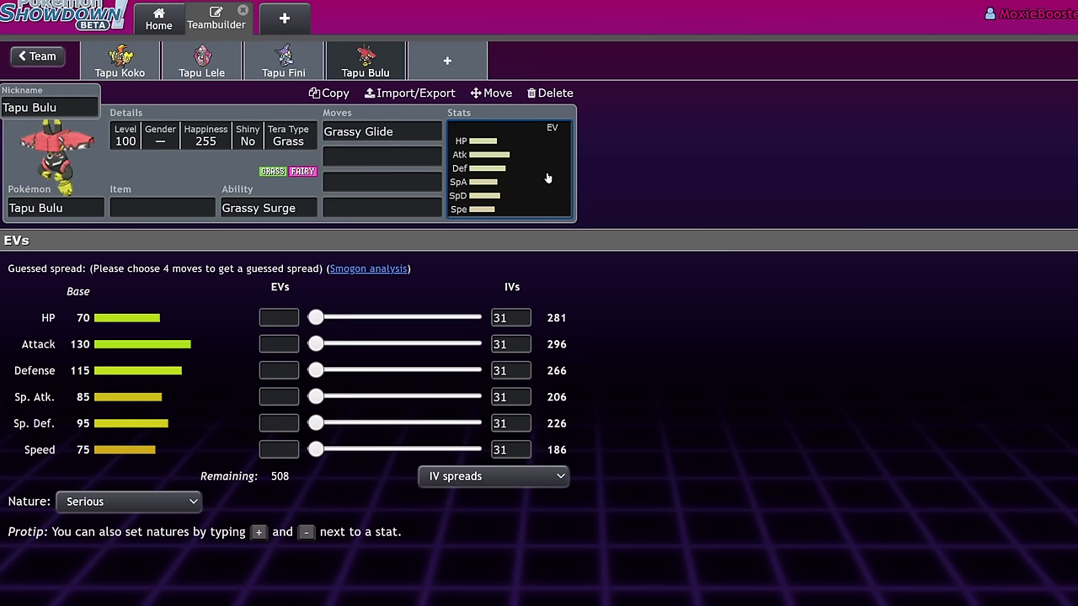
click(323, 159)
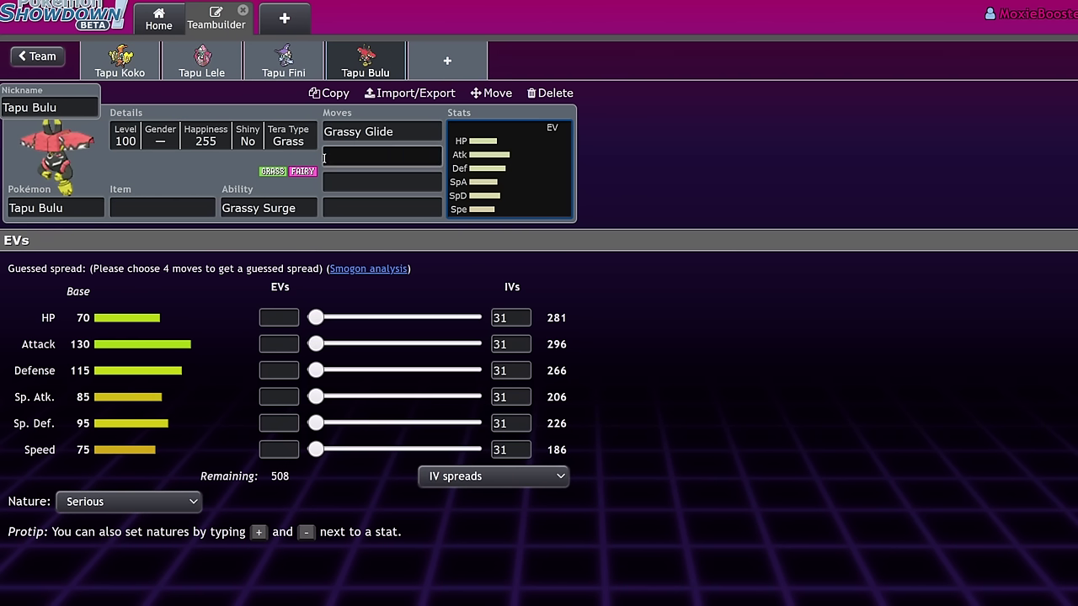
text(horn)
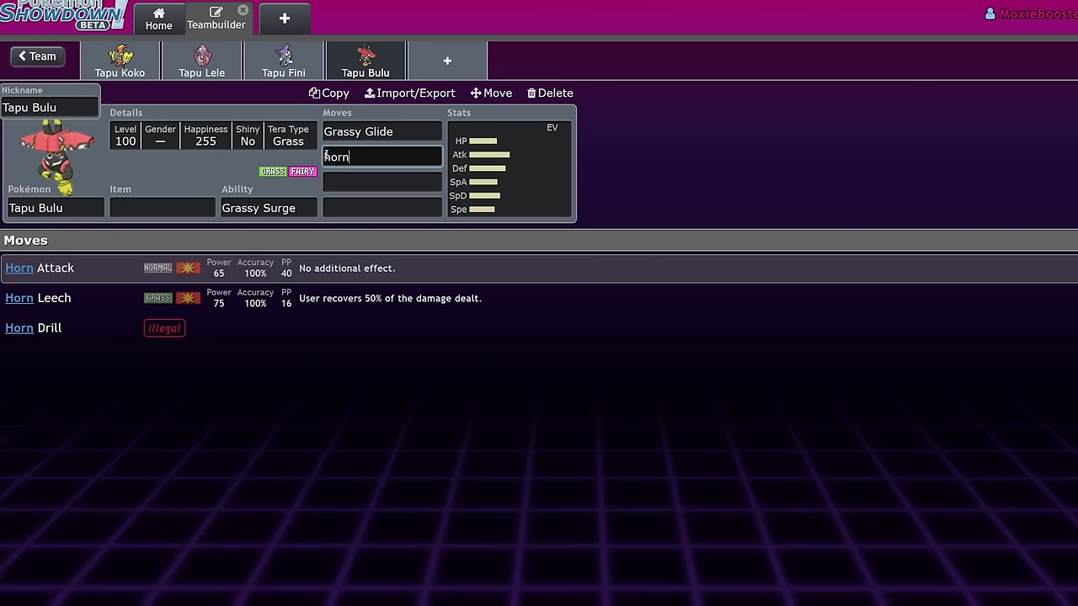
click(337, 301)
- Fill Tapu Bulu's last two moves with Swords Dance and Close Combat
text(swor)
click(468, 137)
click(383, 190)
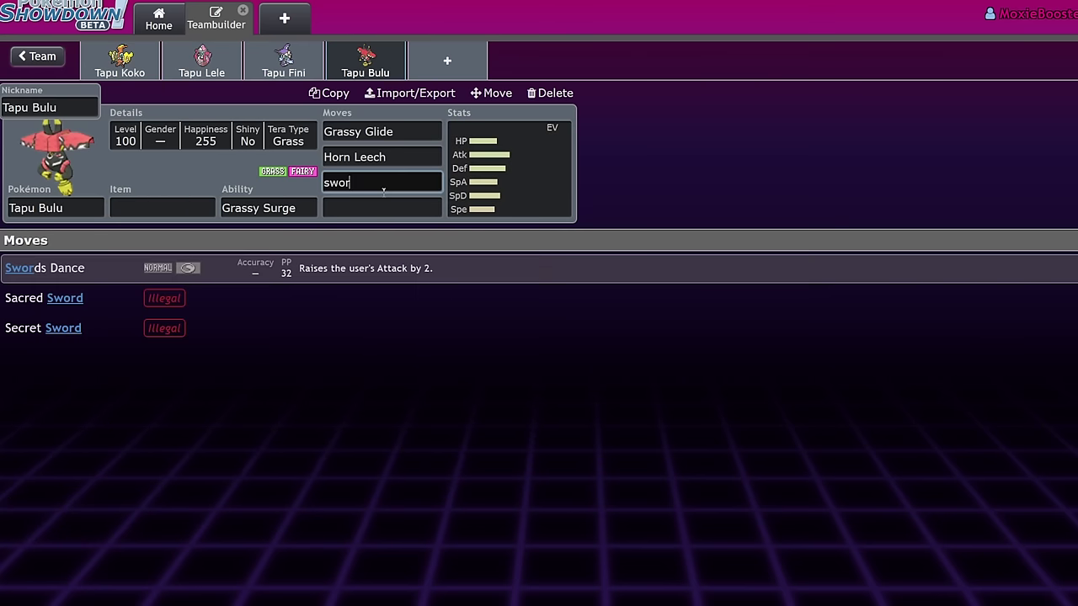
click(127, 267)
text(close)
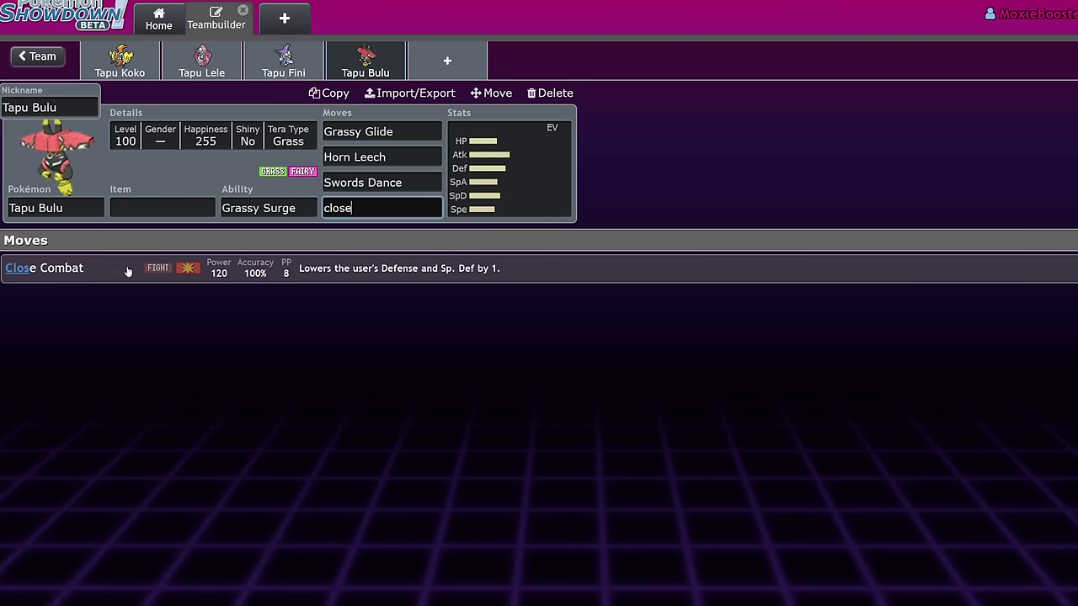
click(127, 268)
- Give Tapu Bulu a Miracle Seed as its held item
click(134, 210)
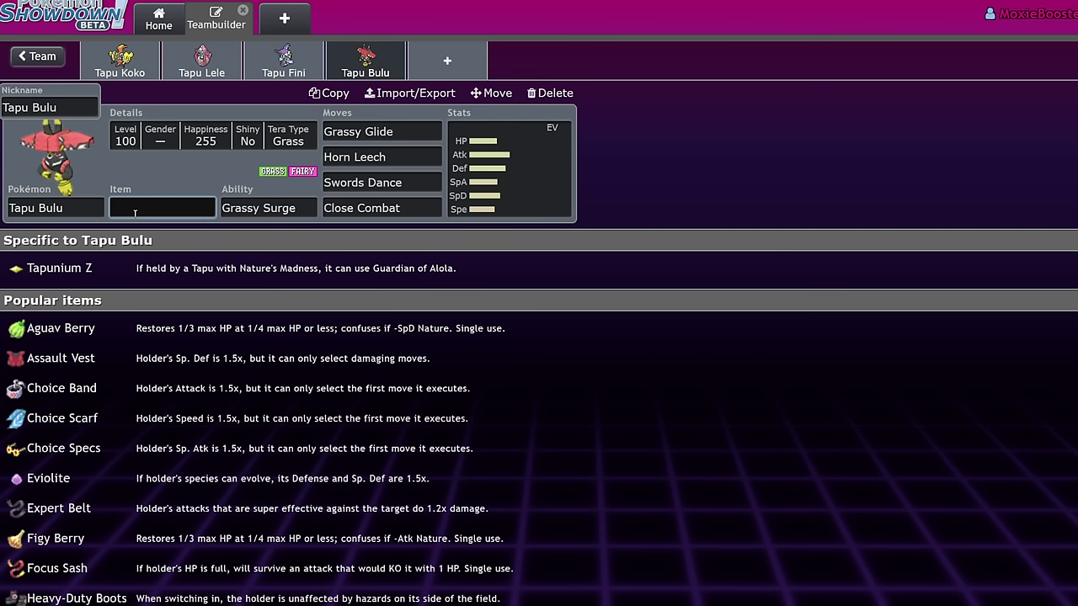
text(mir)
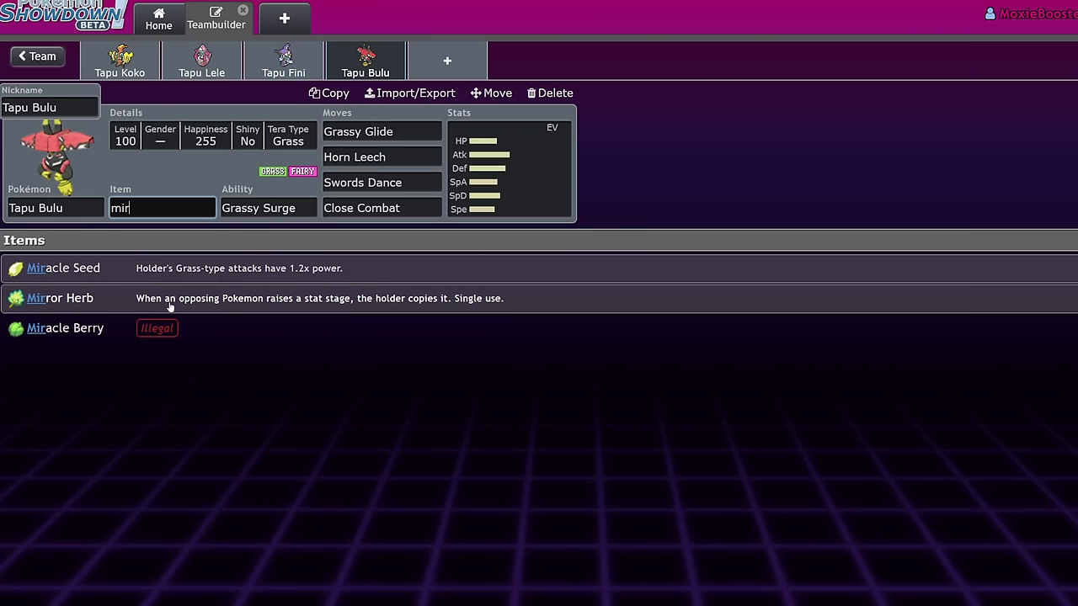
click(184, 266)
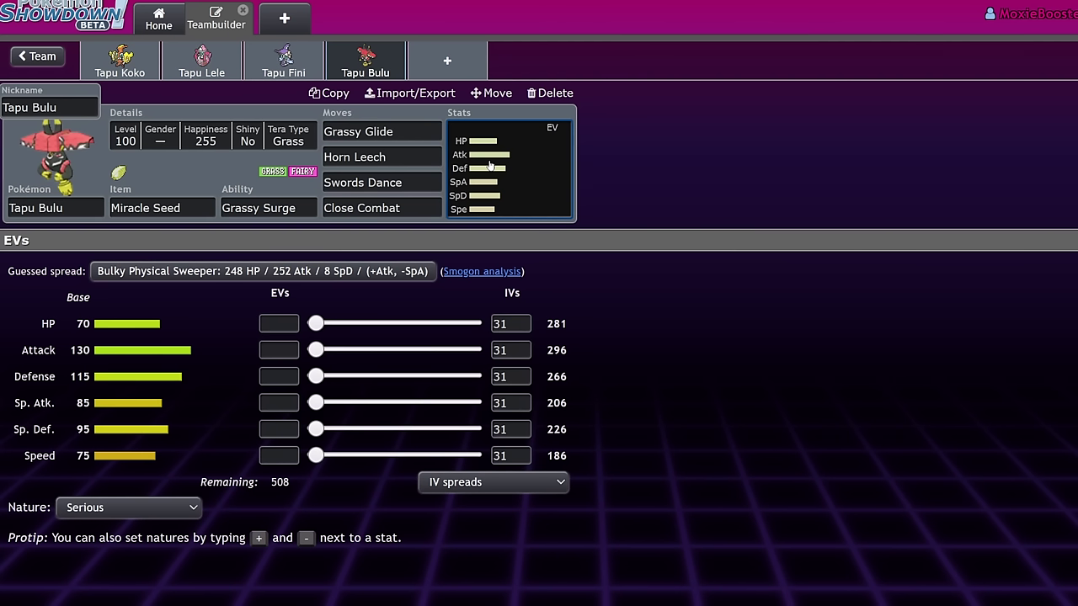